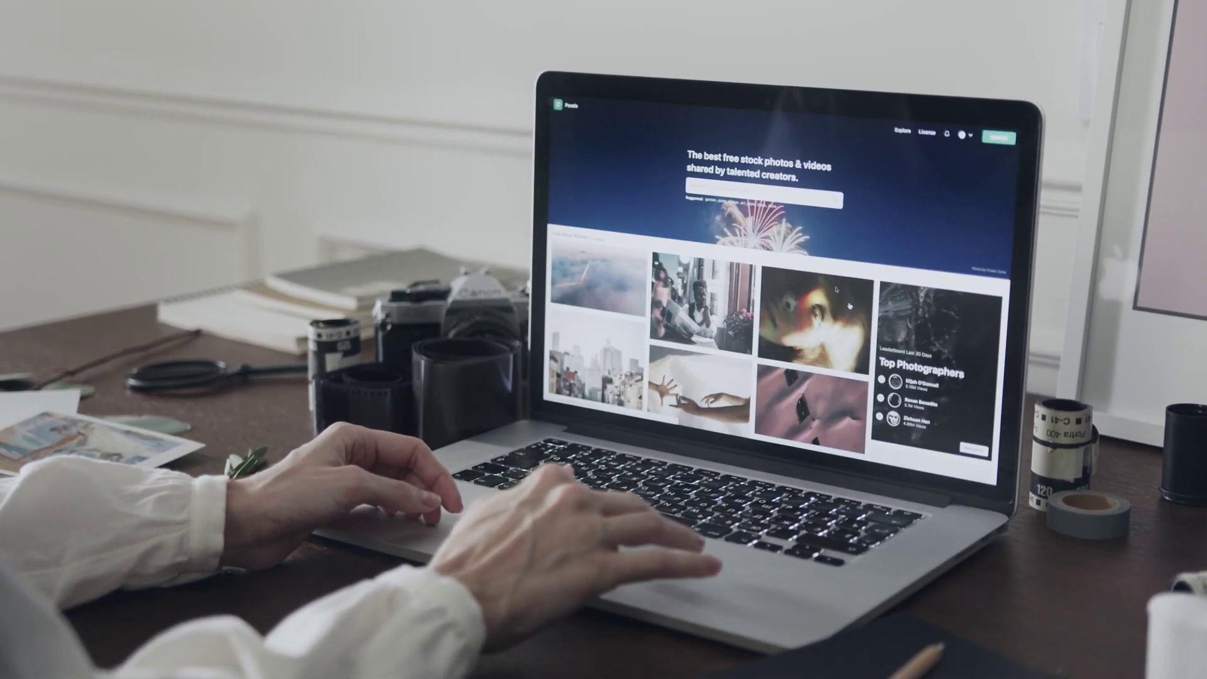
- Scroll through the Google results for 'payhip'
scroll(568, 68, down, 10)
scroll(792, 251, down, 5)
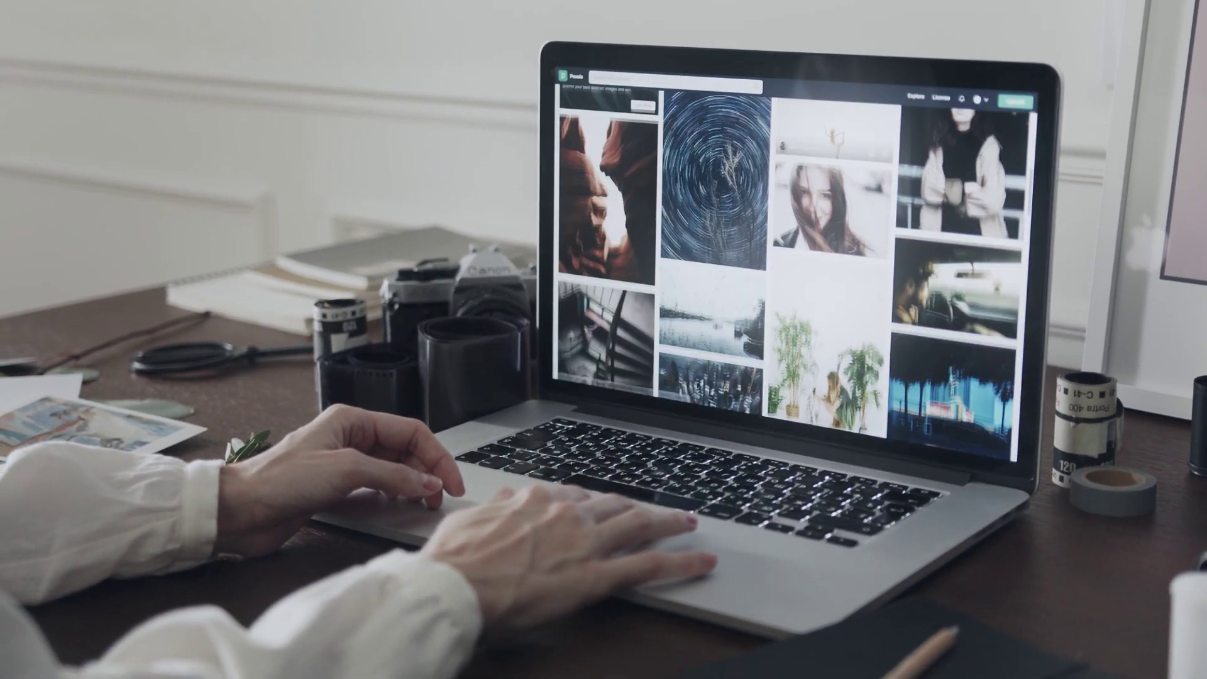
scroll(843, 251, up, 4)
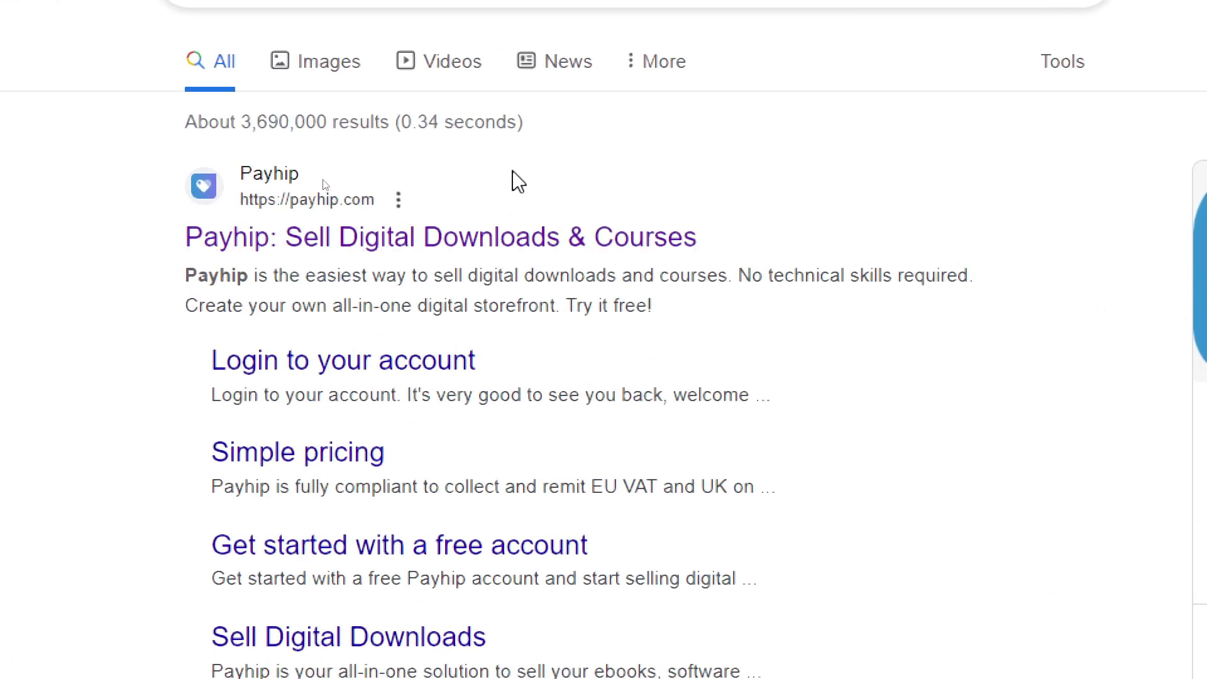
- Open the Payhip site and create a free account using the saved e-mail address
click(324, 242)
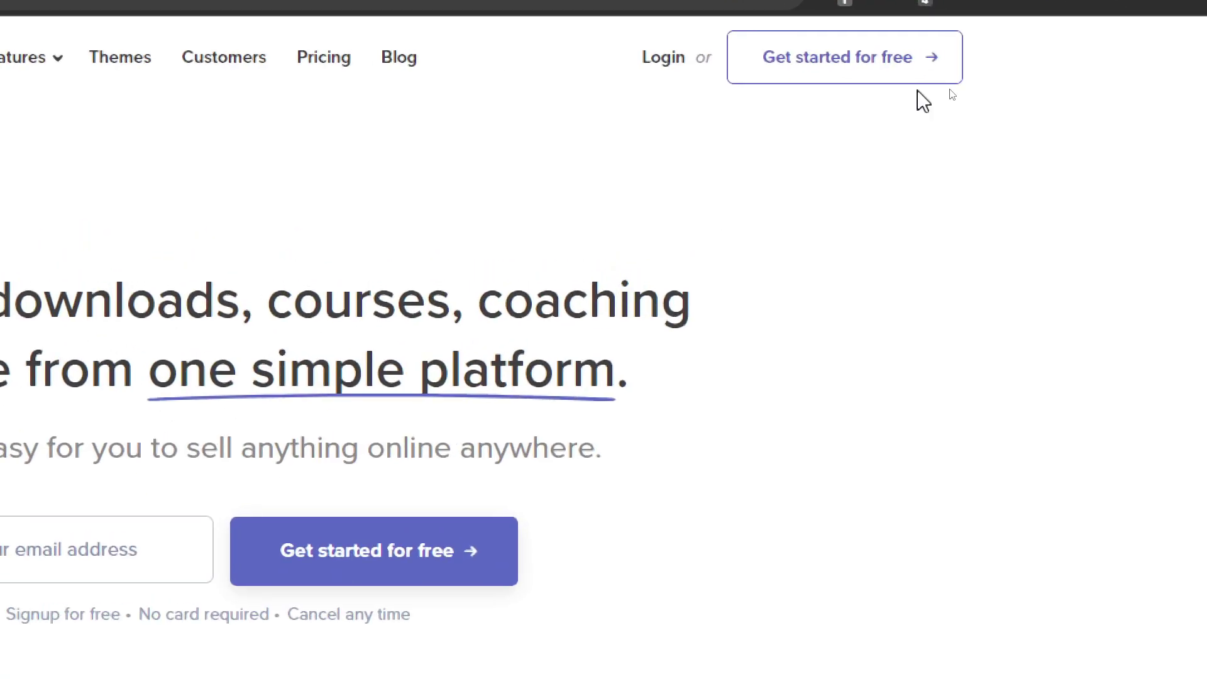
click(918, 81)
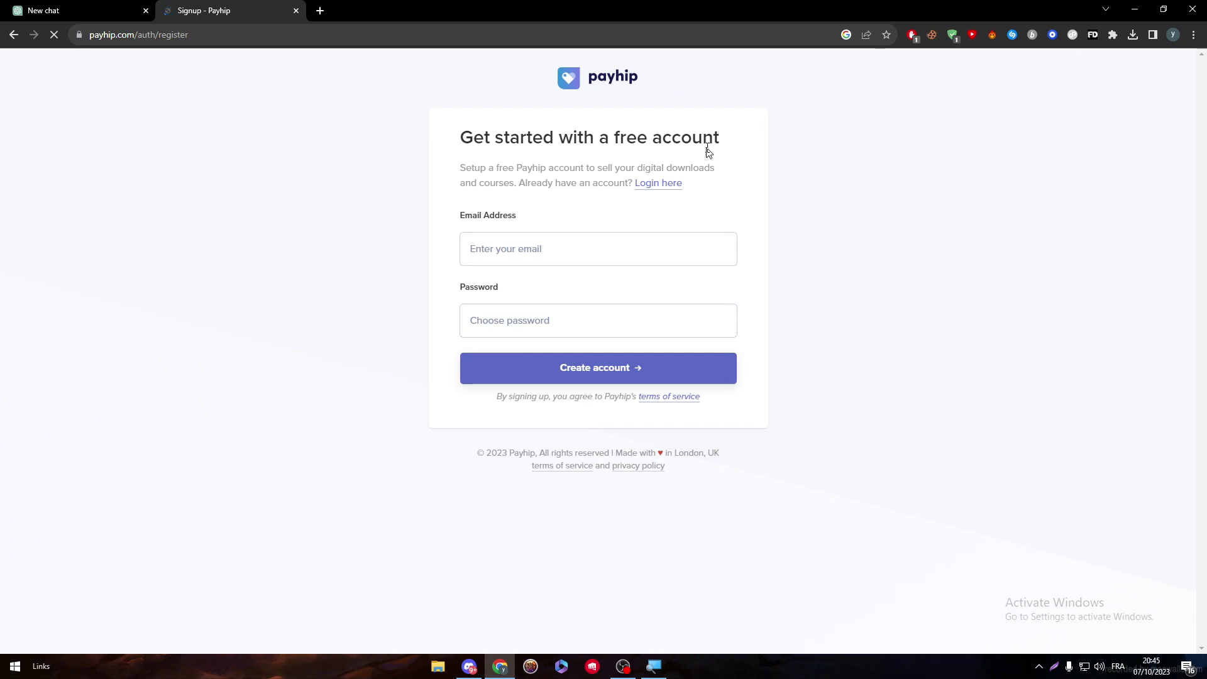
click(575, 246)
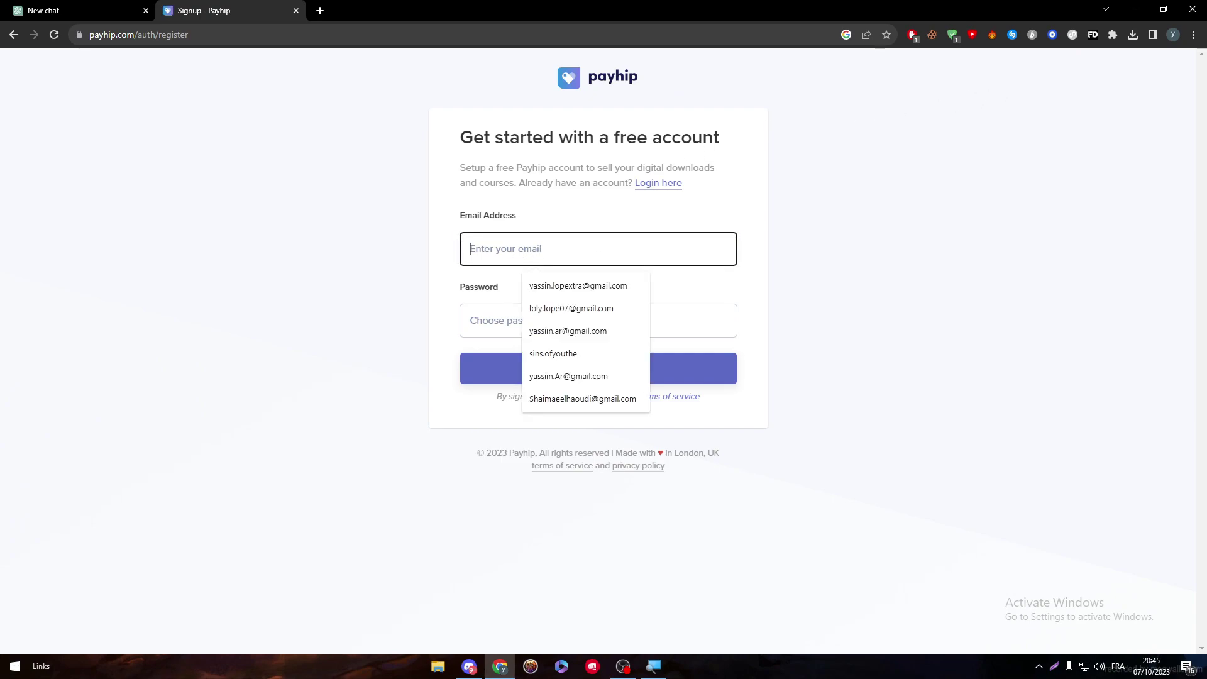
click(547, 288)
key(Tab)
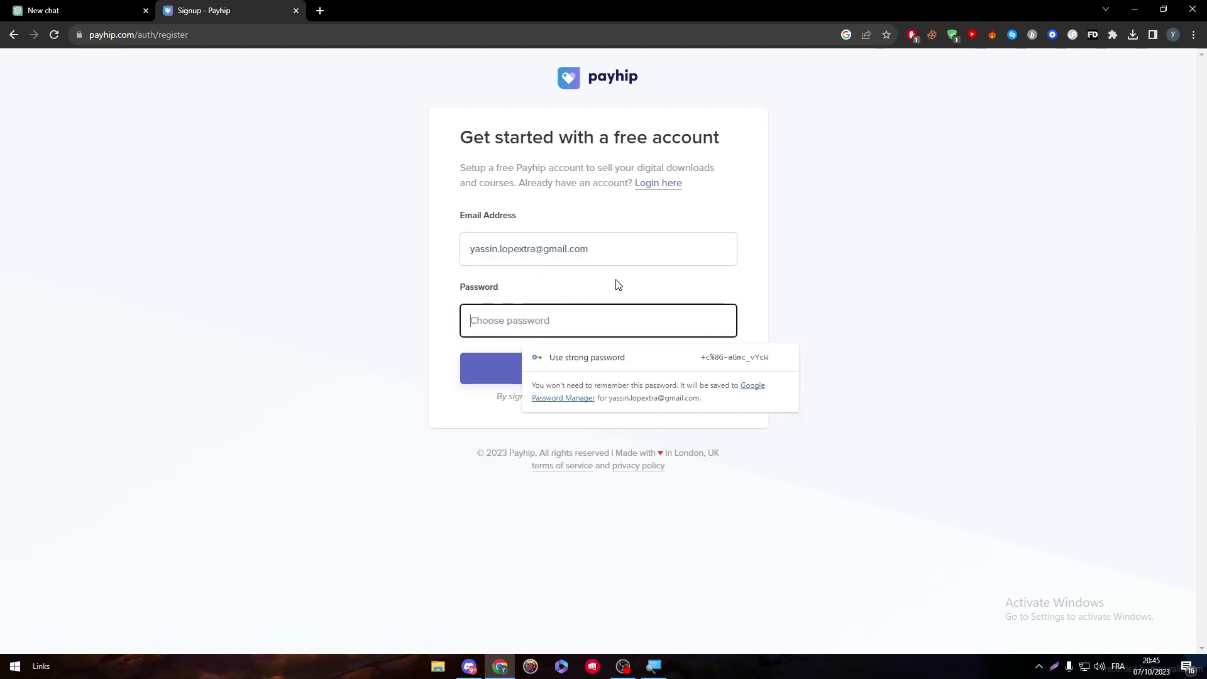
click(856, 282)
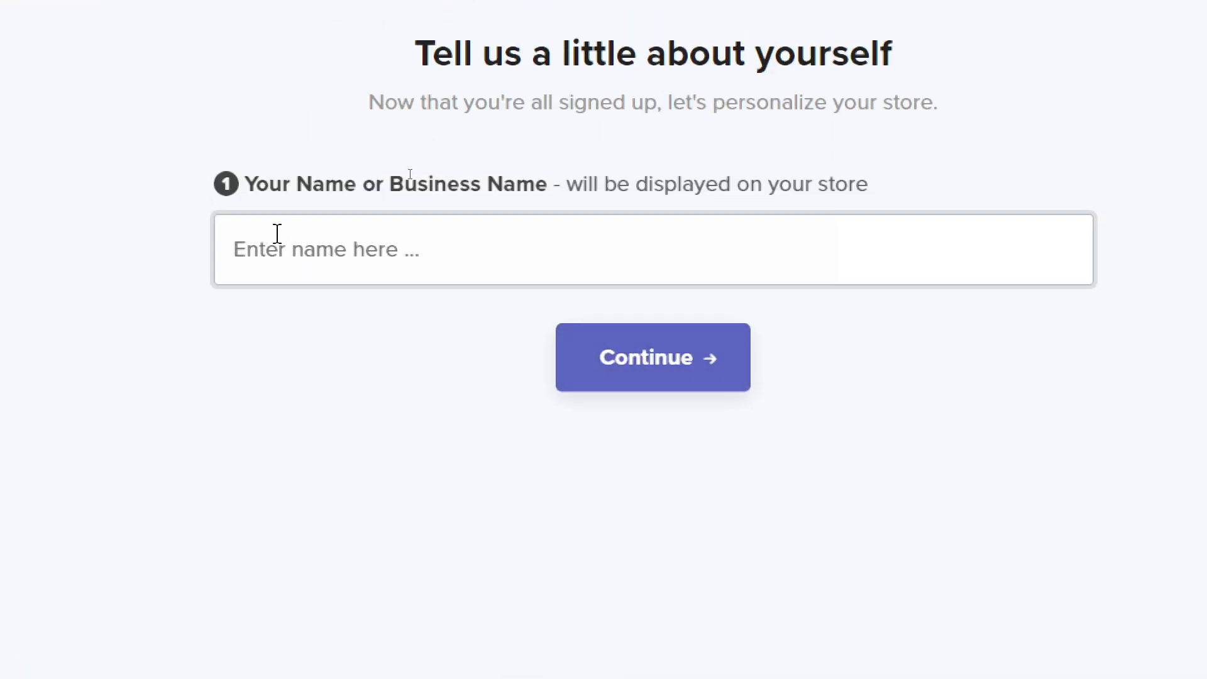
- Enter the store's business name, keep the username TitanLTD, and open the Welcome dashboard
click(345, 257)
text(Loly)
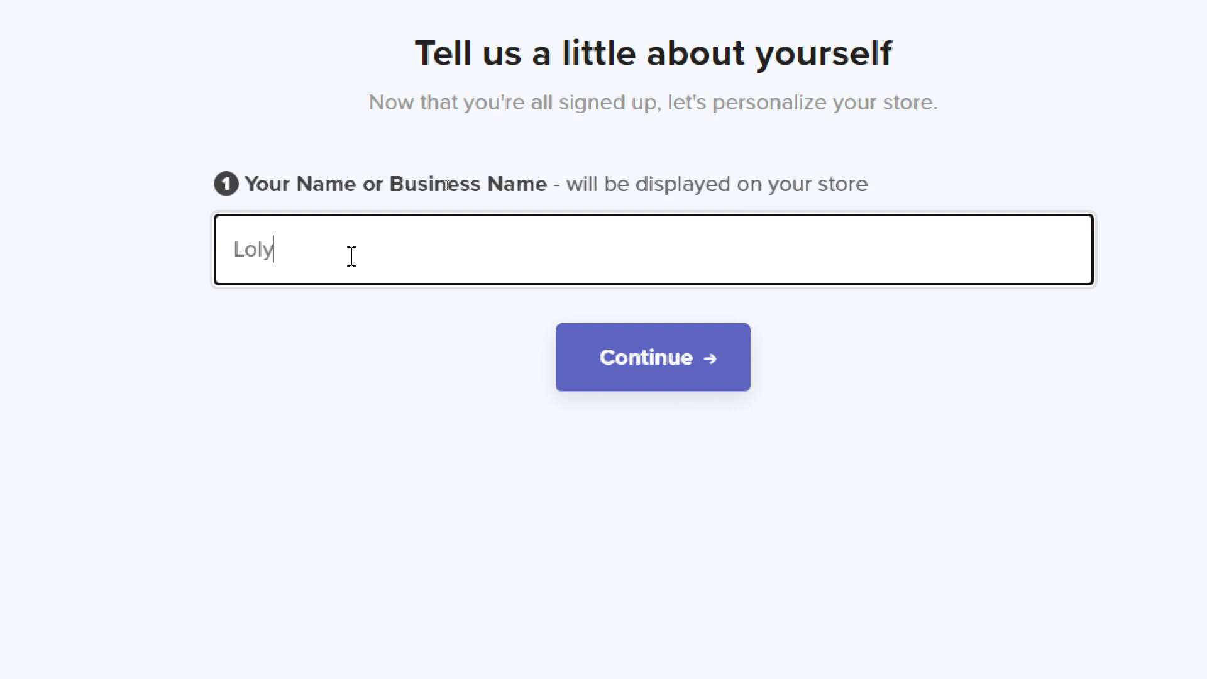
click(329, 183)
double_click(327, 184)
click(413, 179)
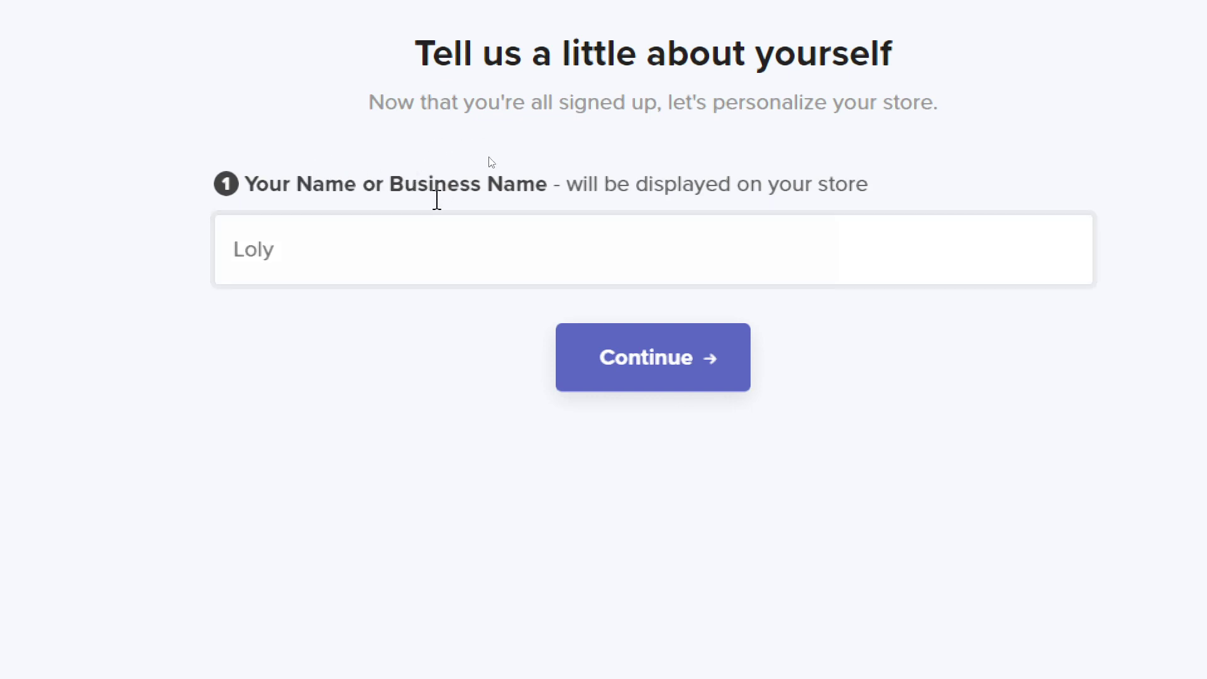
double_click(459, 258)
text(Titan LTD)
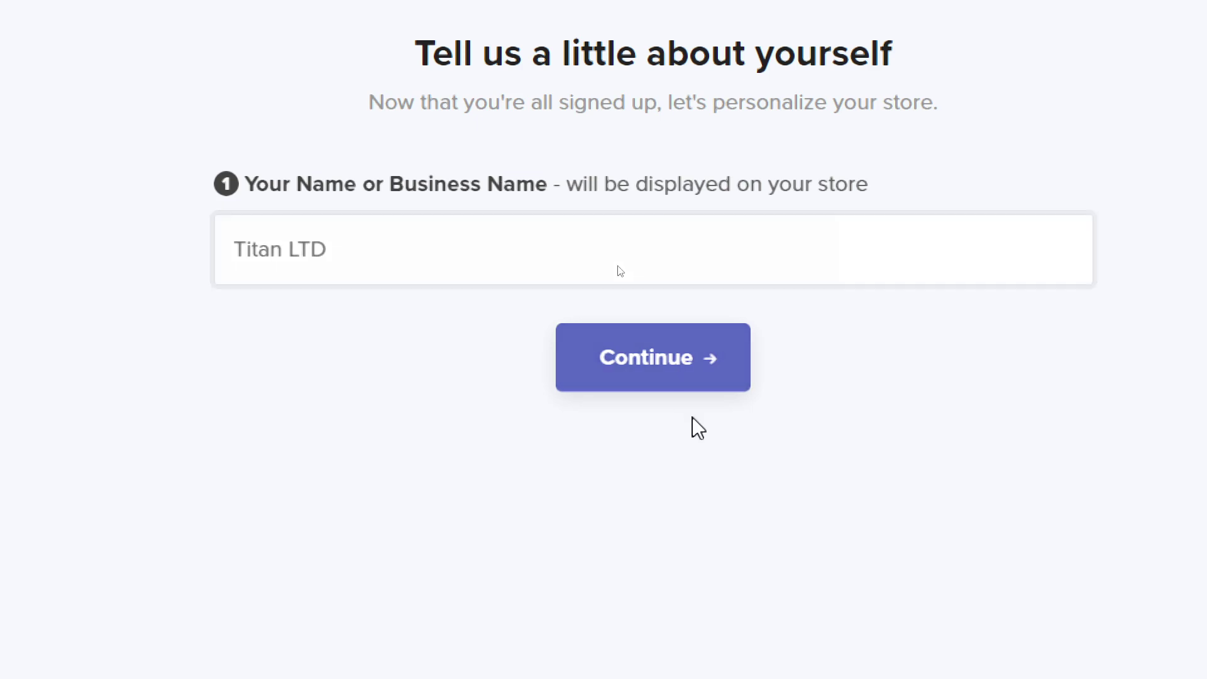
click(684, 365)
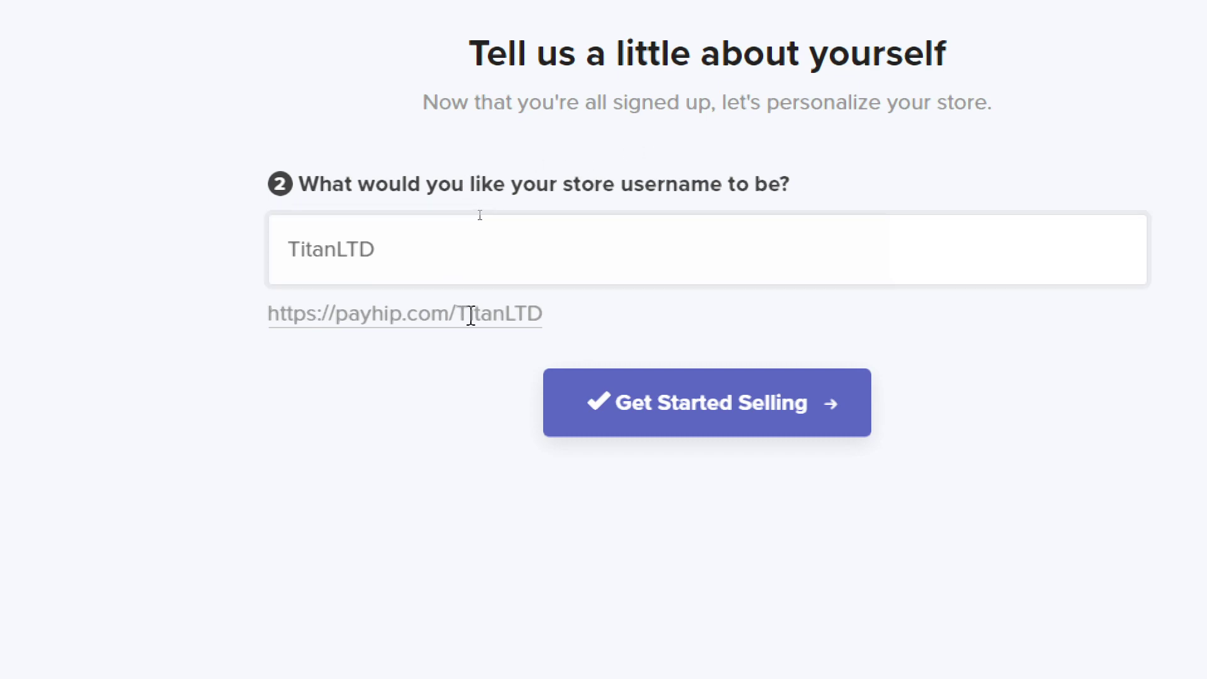
click(325, 255)
click(573, 391)
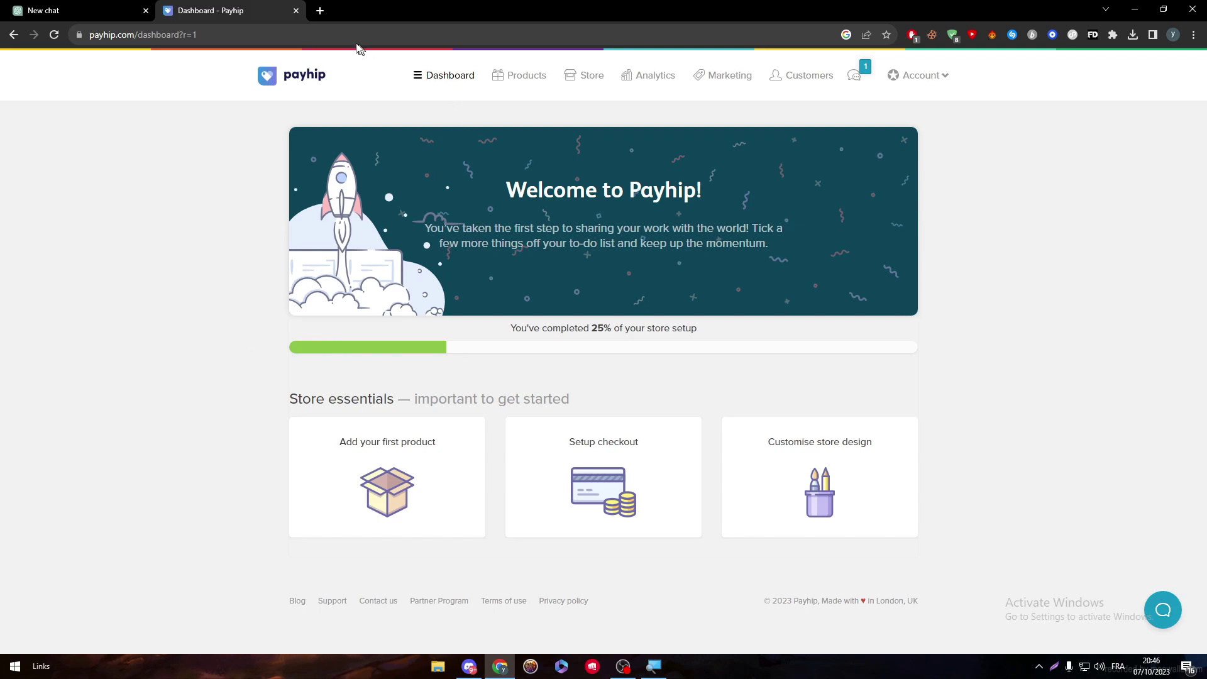
- In a new tab, search Google Images for 'digital products' and filter by the computer category
click(320, 11)
text(d)
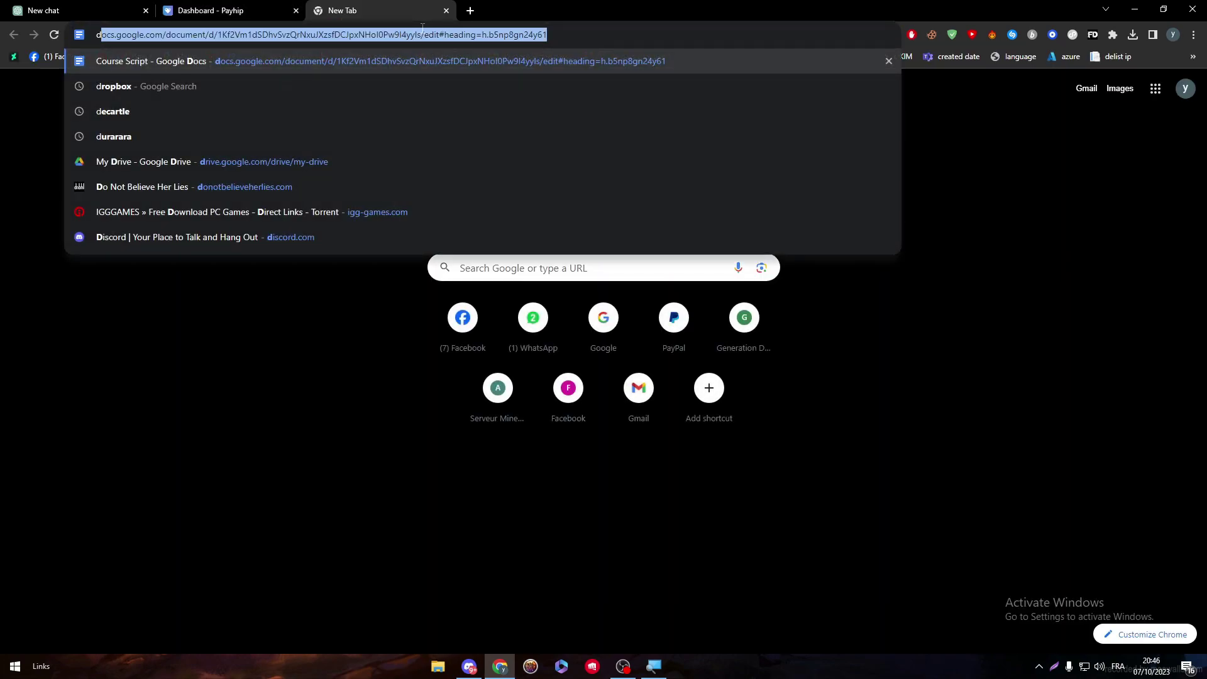
text(igital products)
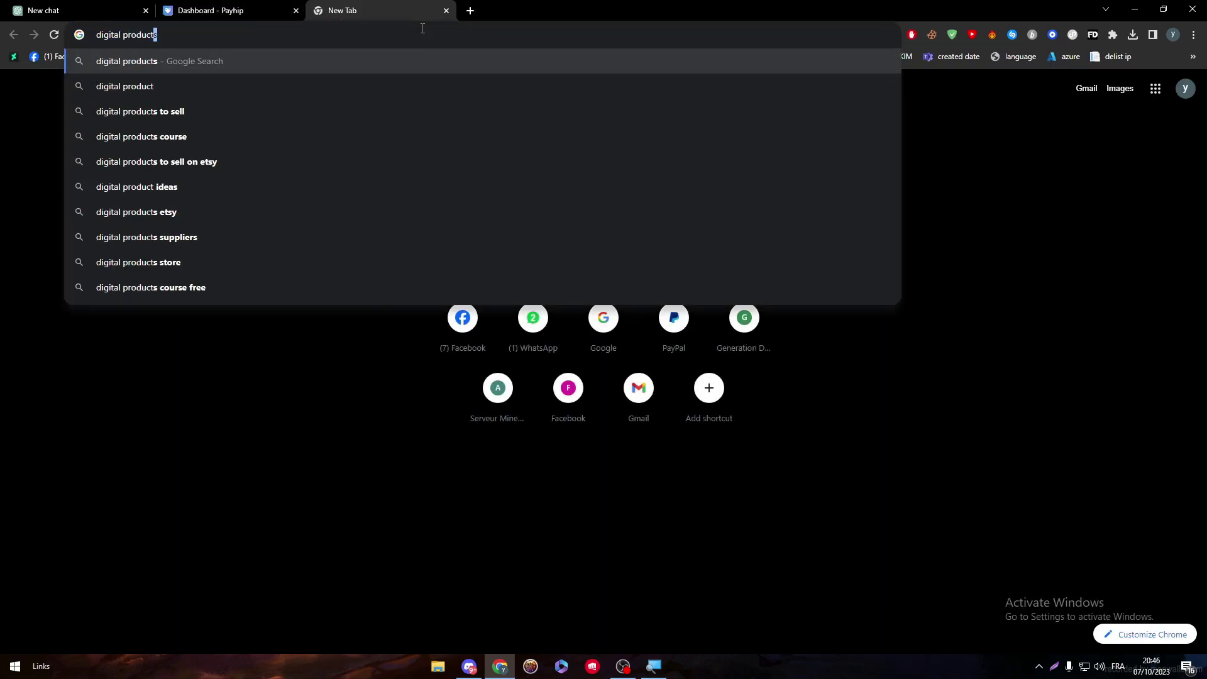
key(Return)
click(233, 125)
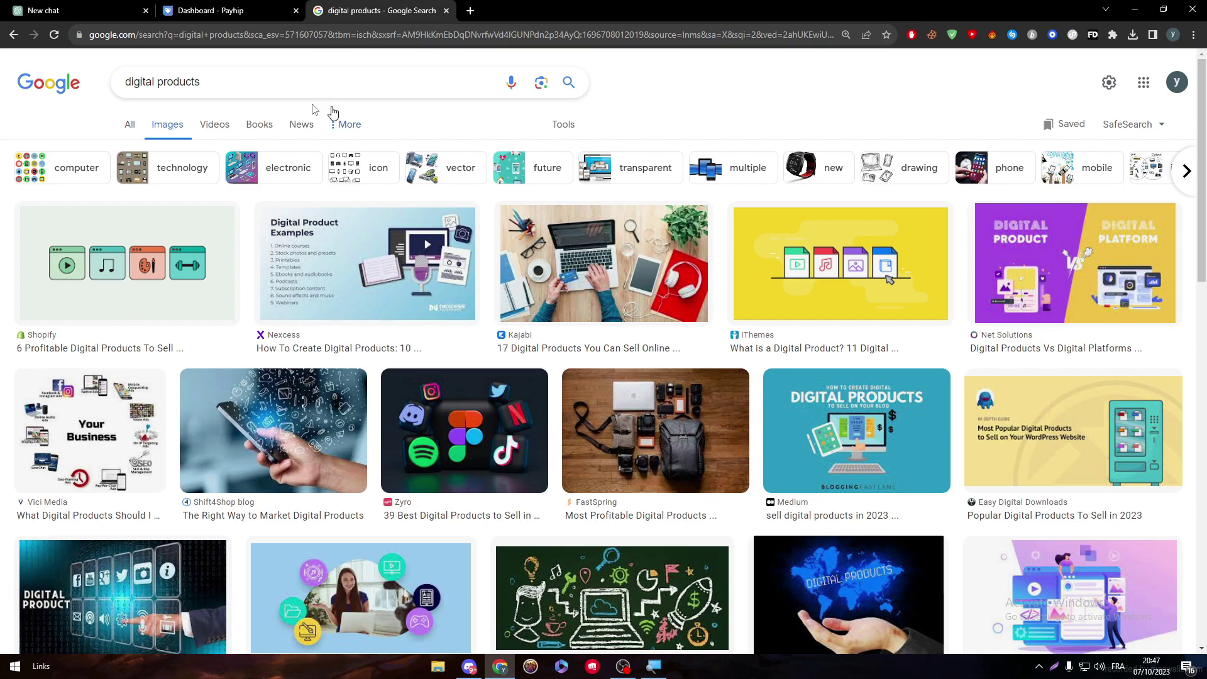
click(251, 81)
click(252, 82)
click(47, 178)
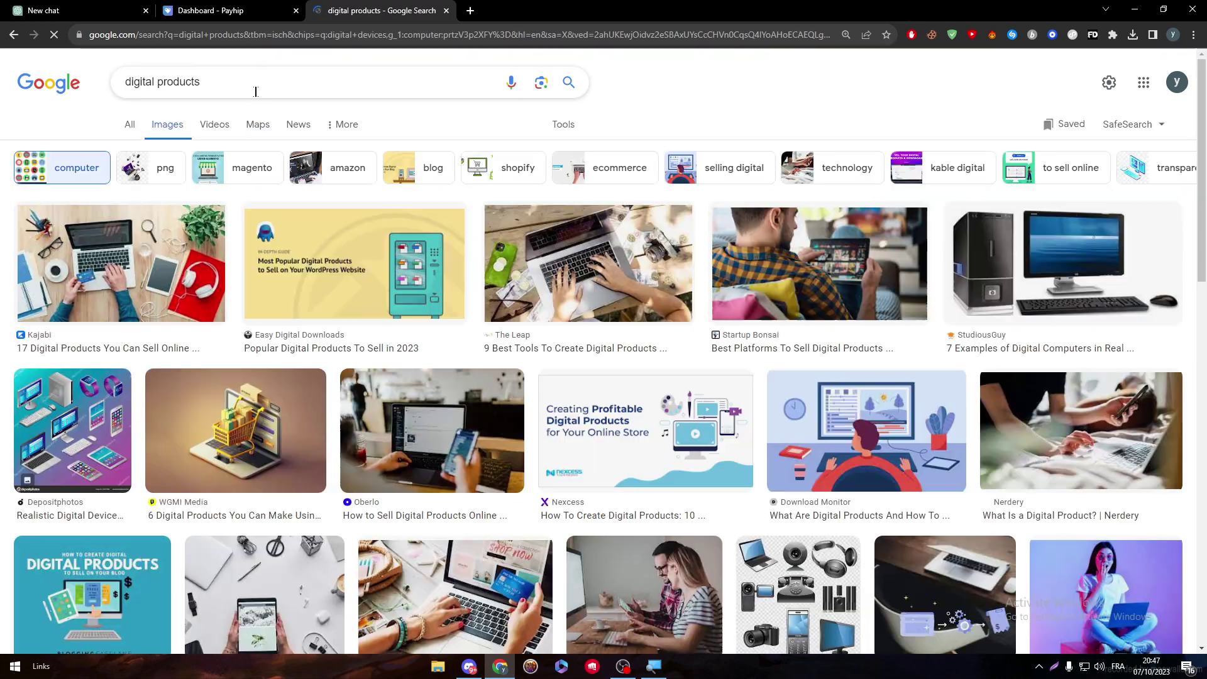
- Search images for 'spotify png' and save the Spotify logo image
click(251, 84)
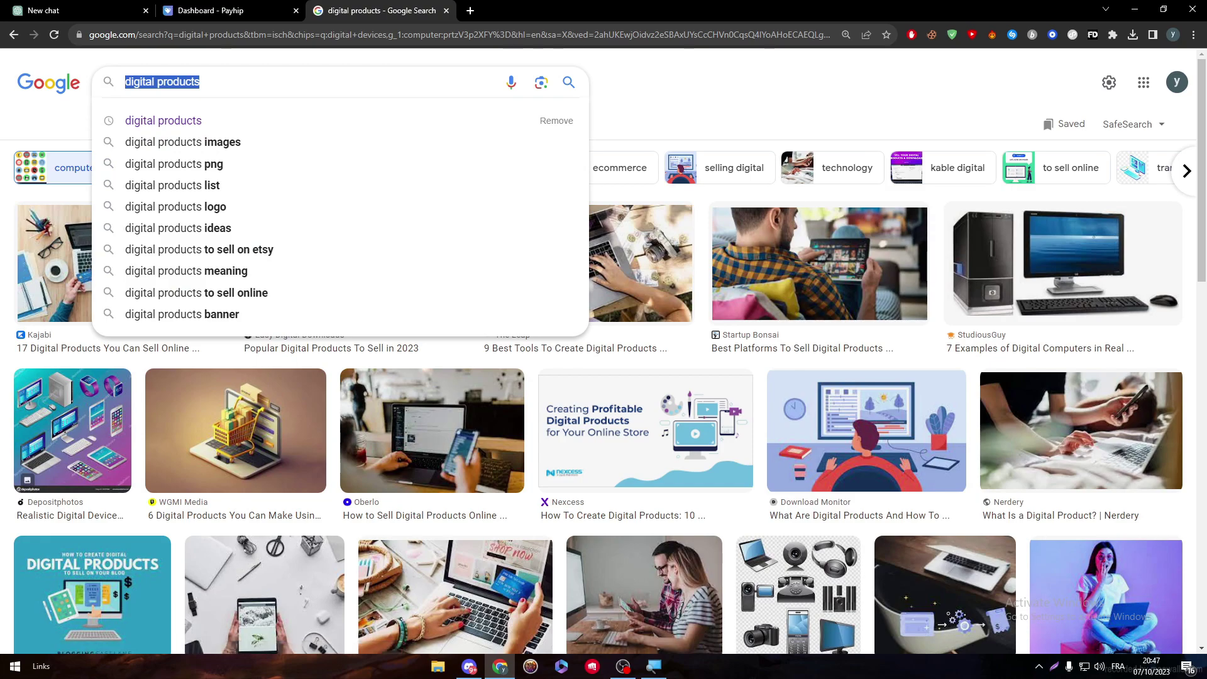
text(spotify )
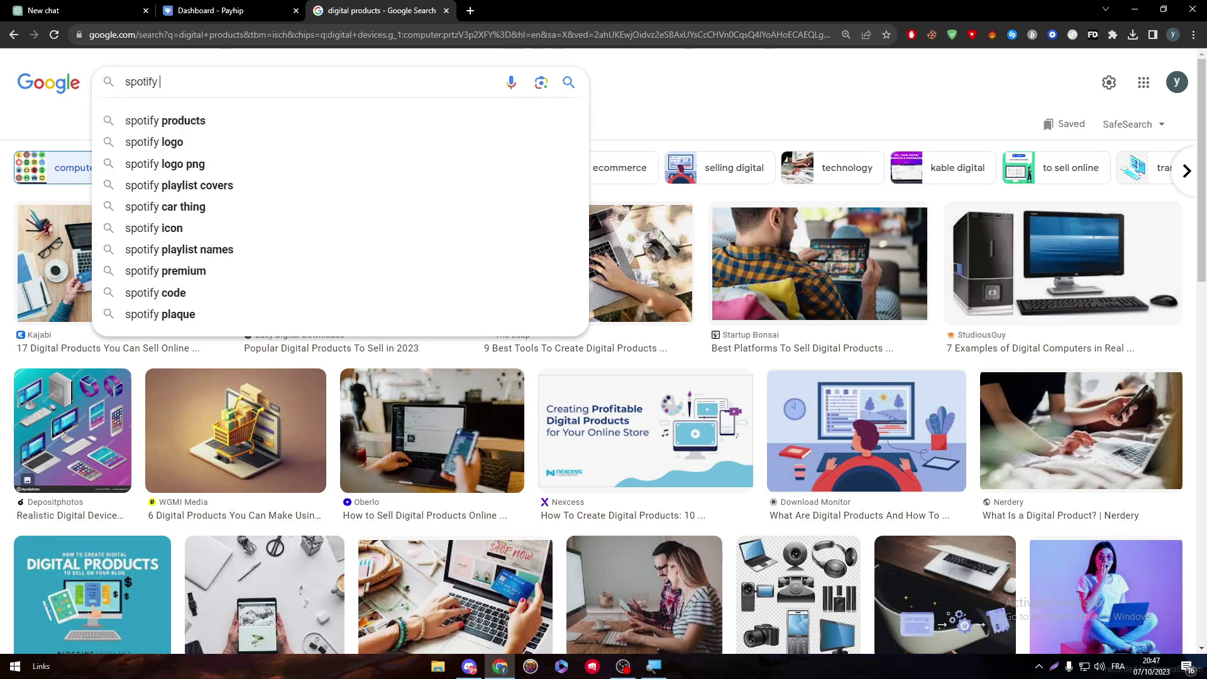
text(png)
key(Return)
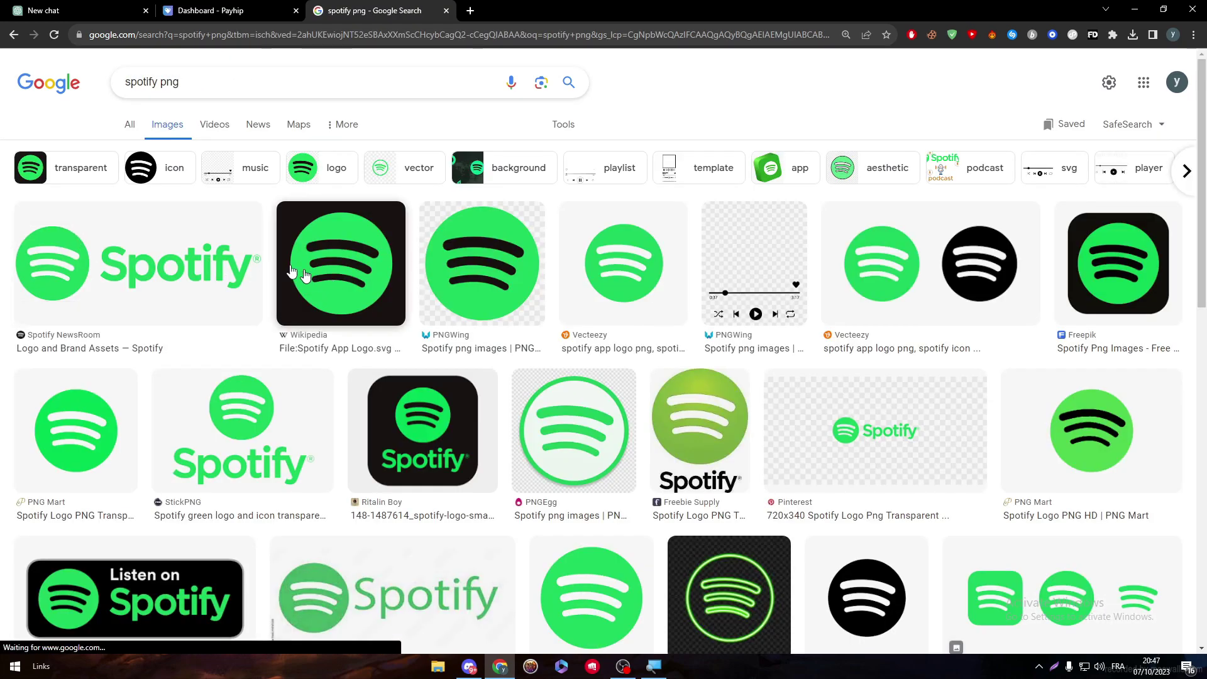
click(157, 264)
right_click(894, 211)
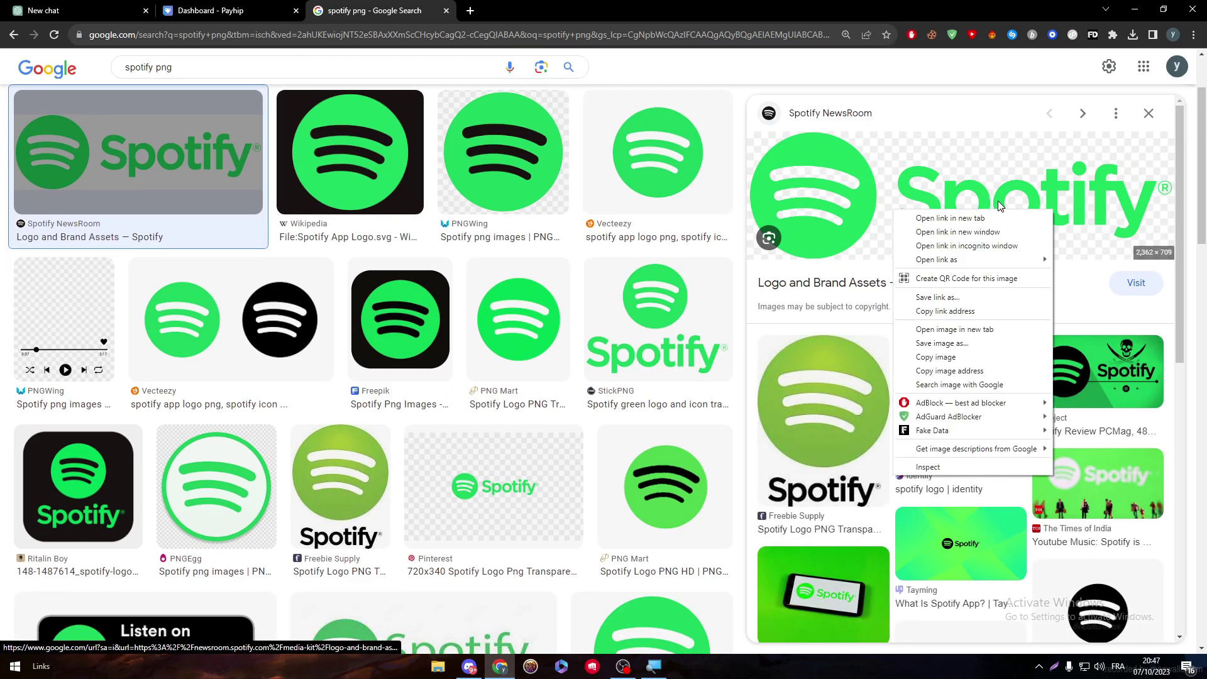
click(985, 344)
- Confirm the logo download, then start a new Digital Product from the Payhip dashboard
click(469, 315)
click(230, 8)
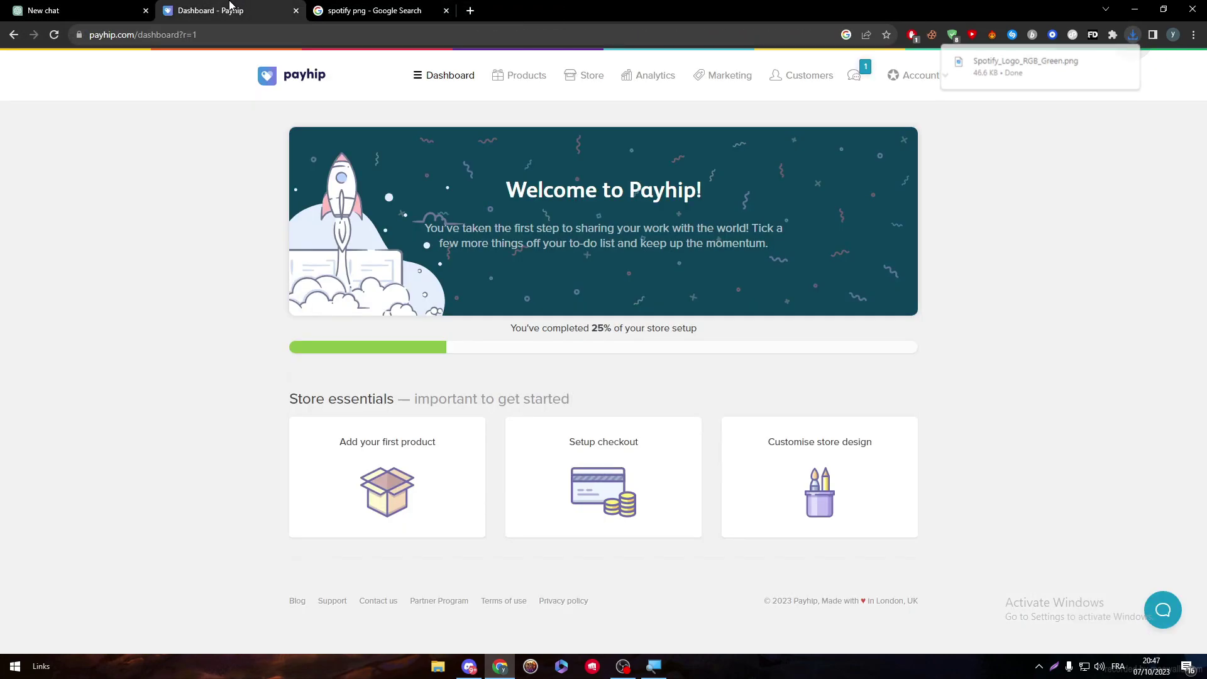
click(383, 454)
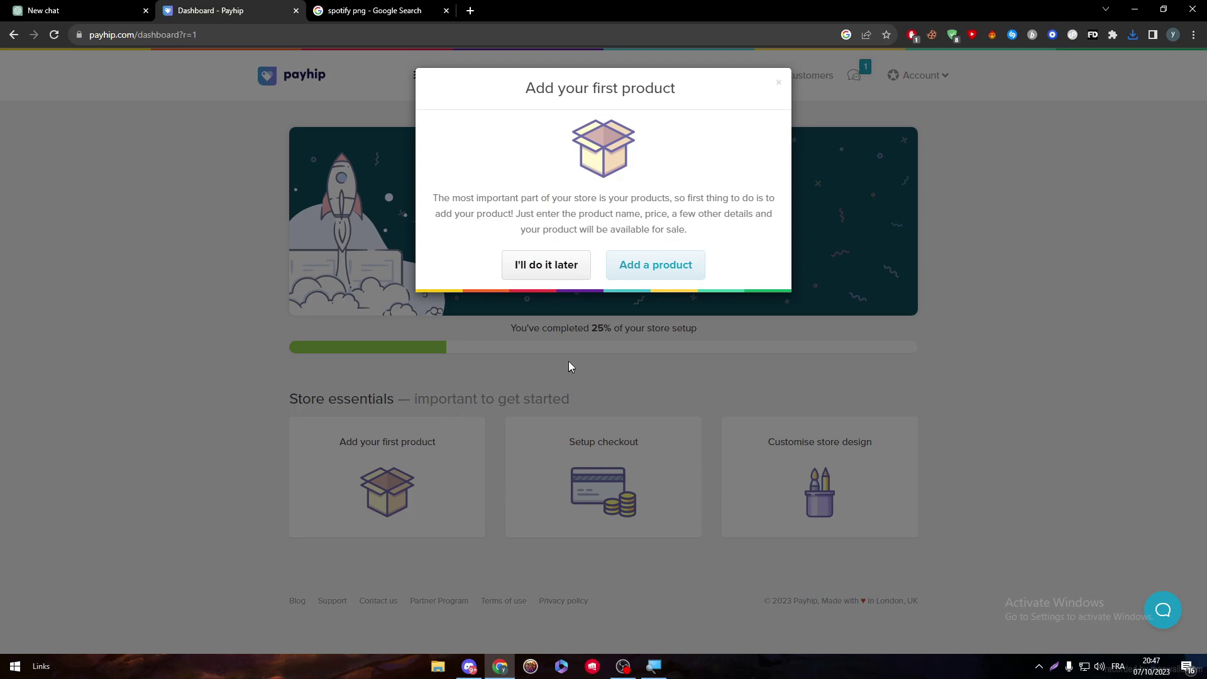
click(665, 258)
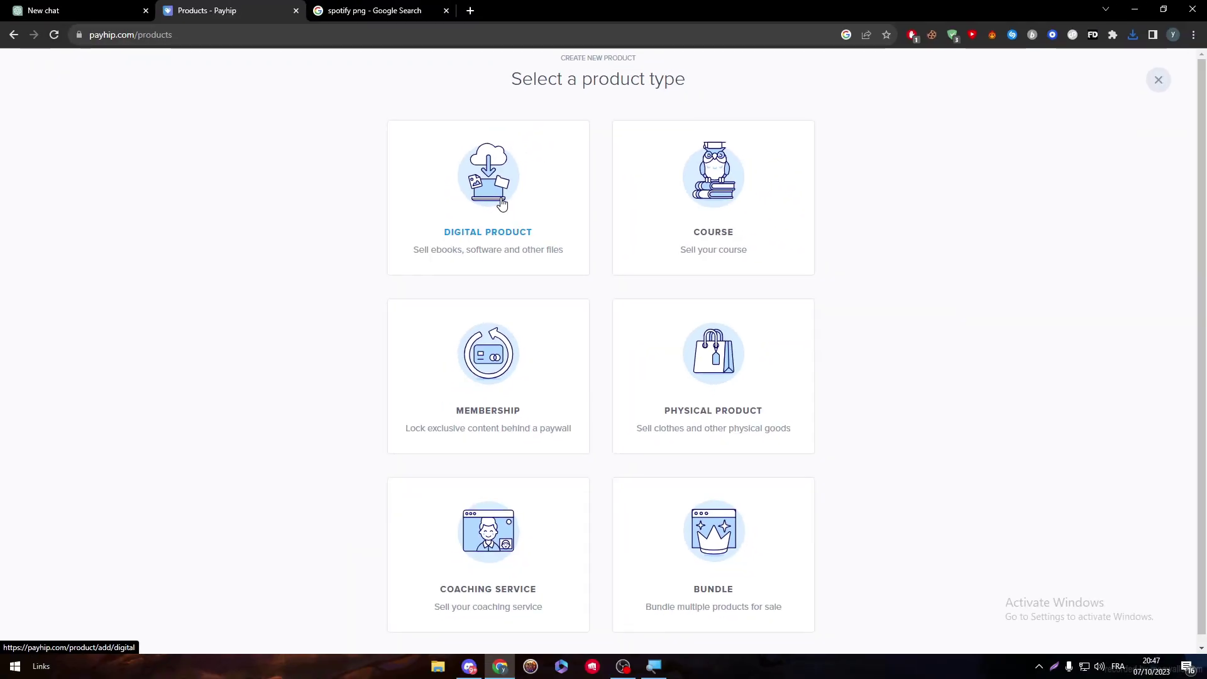
click(502, 205)
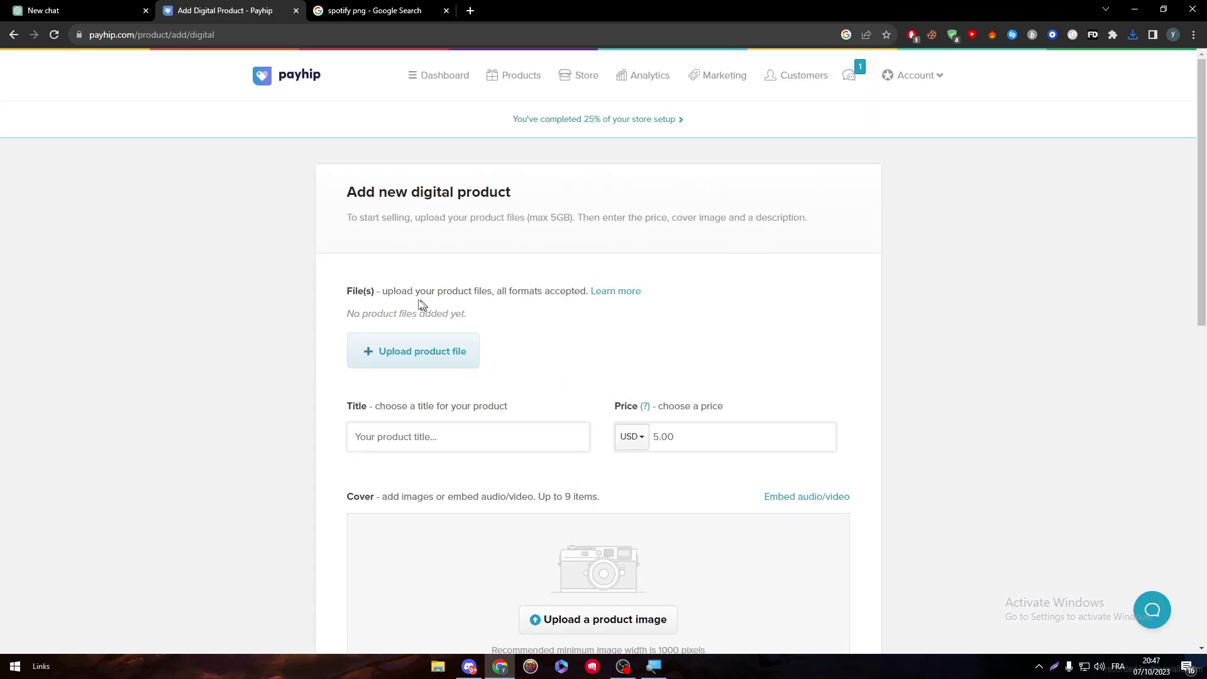
- Upload Spotify_Logo_RGB_Green.png from Downloads as the product cover image
scroll(691, 314, down, 4)
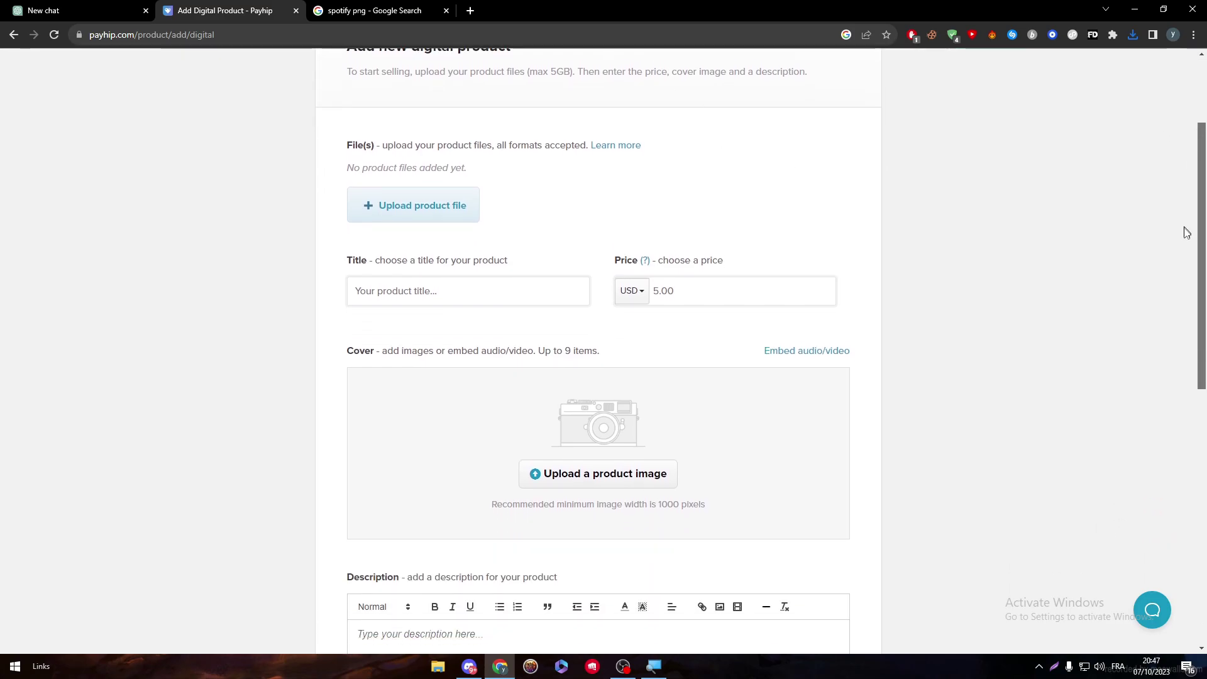
click(617, 375)
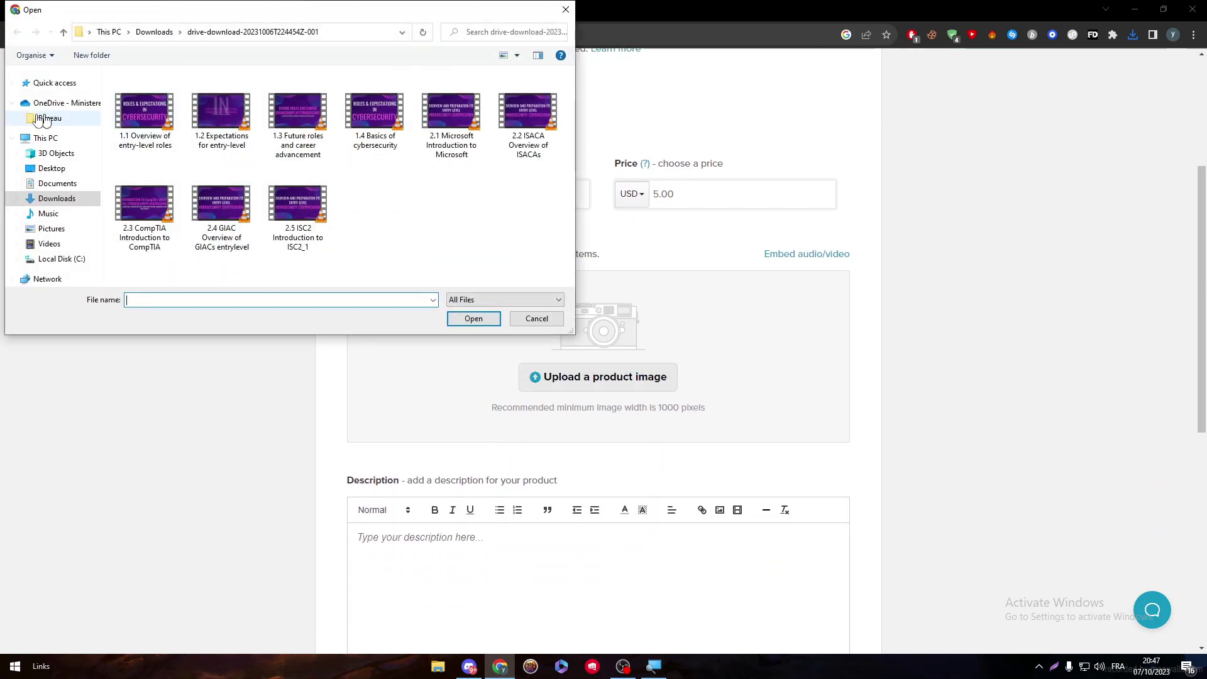
click(49, 143)
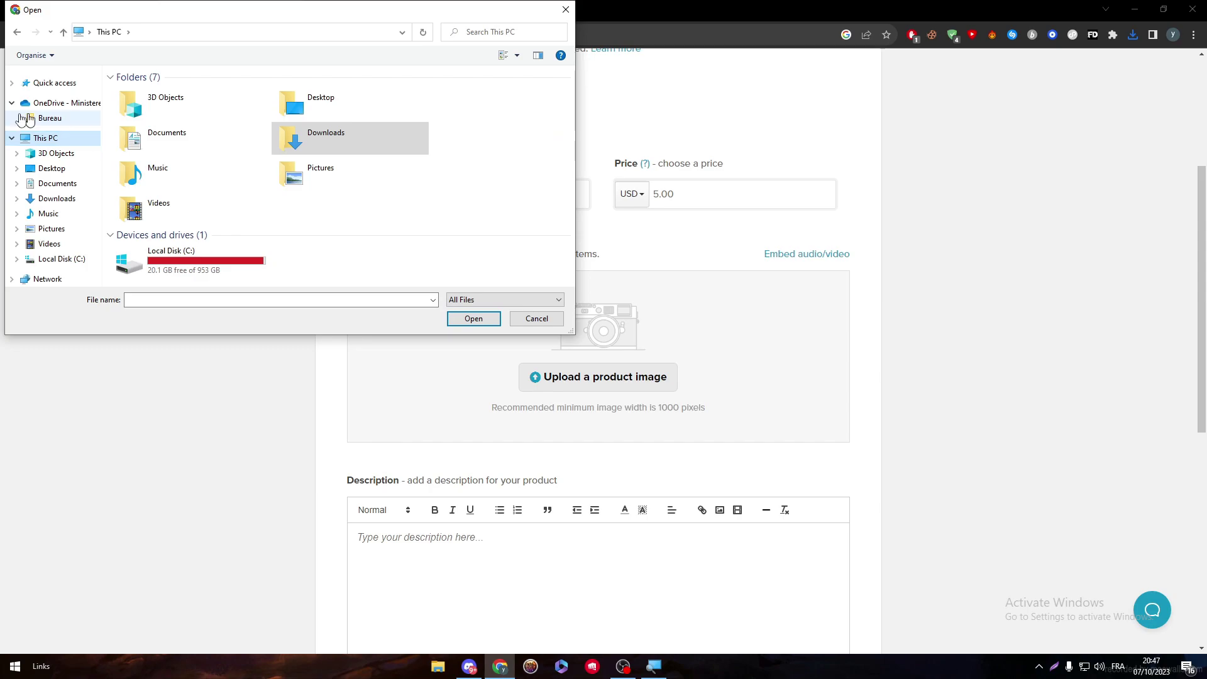
click(56, 199)
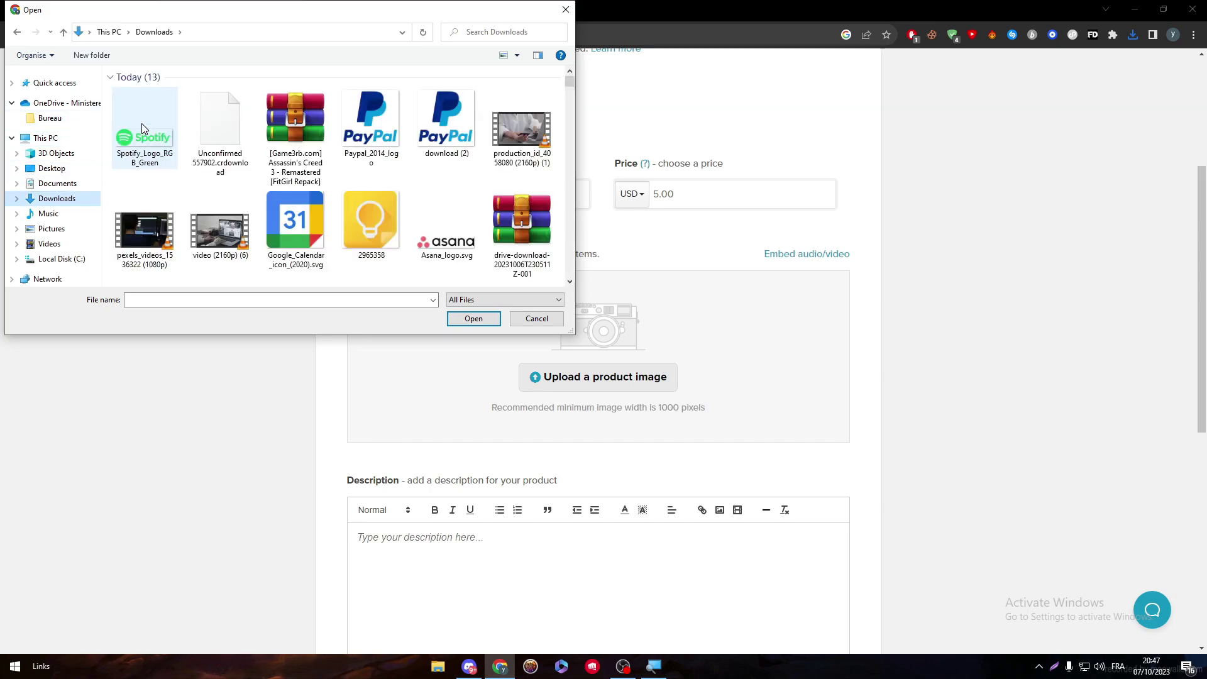
double_click(142, 123)
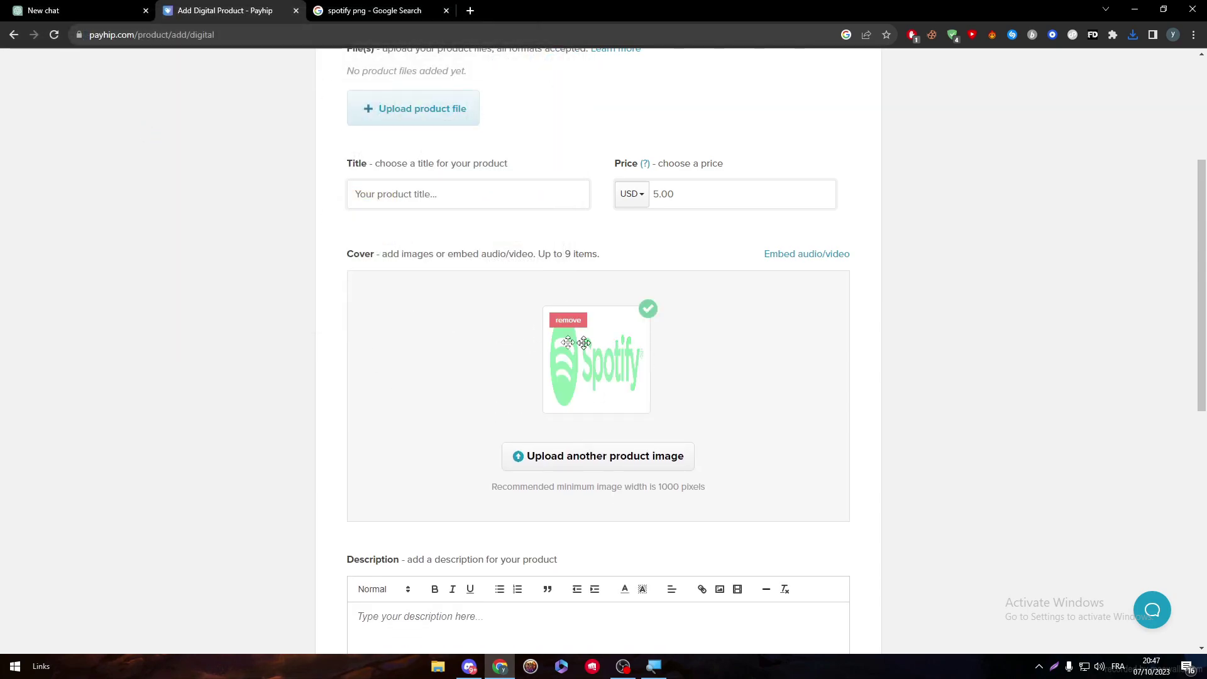
scroll(1175, 390, down, 4)
scroll(1181, 315, up, 8)
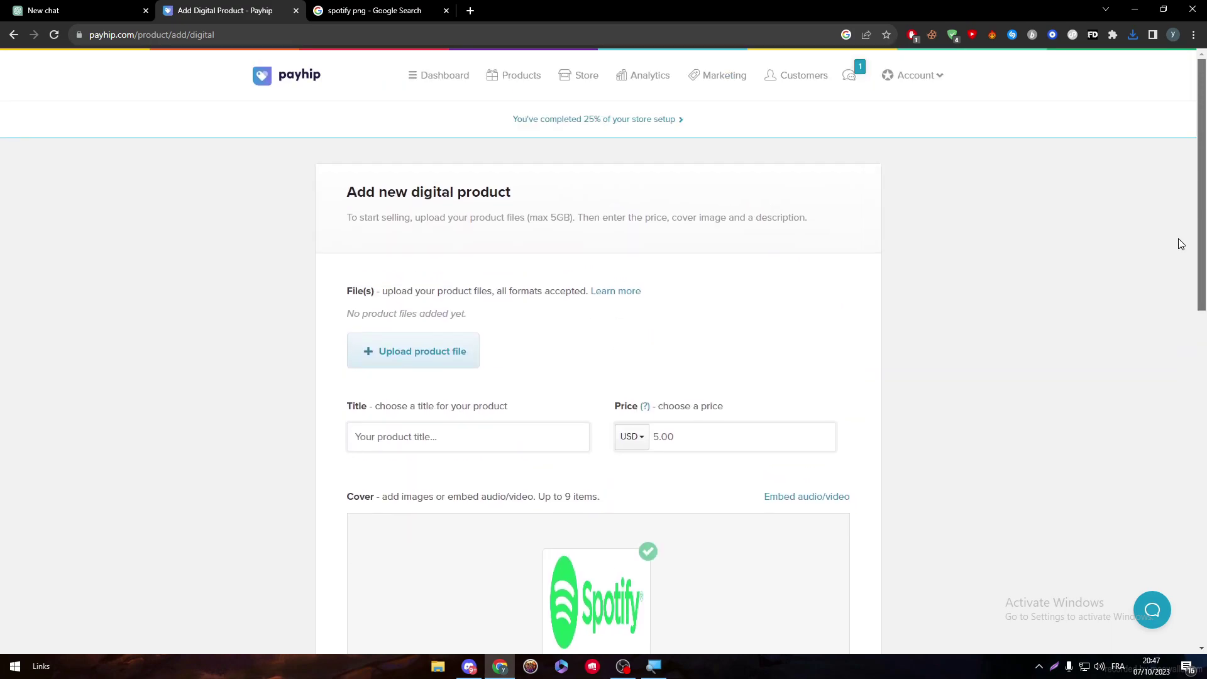
- Complete the title 'Spotify Premium Account for 3 months' and set the price to USD 5.00
click(394, 439)
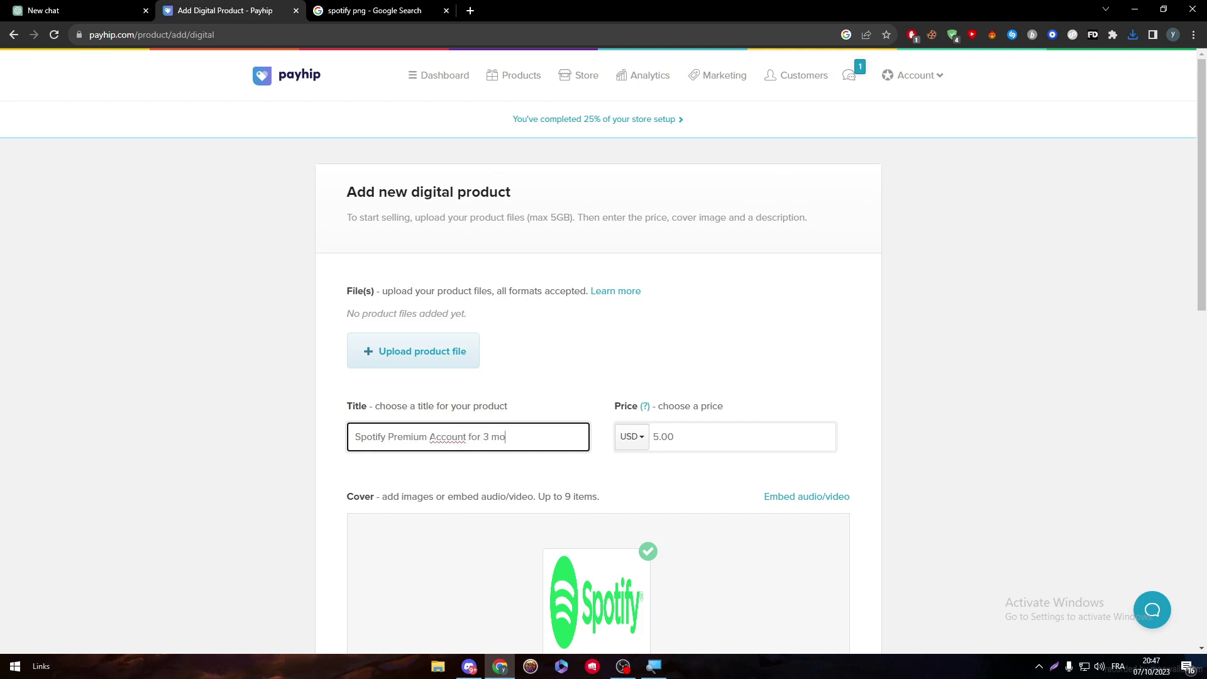
click(737, 440)
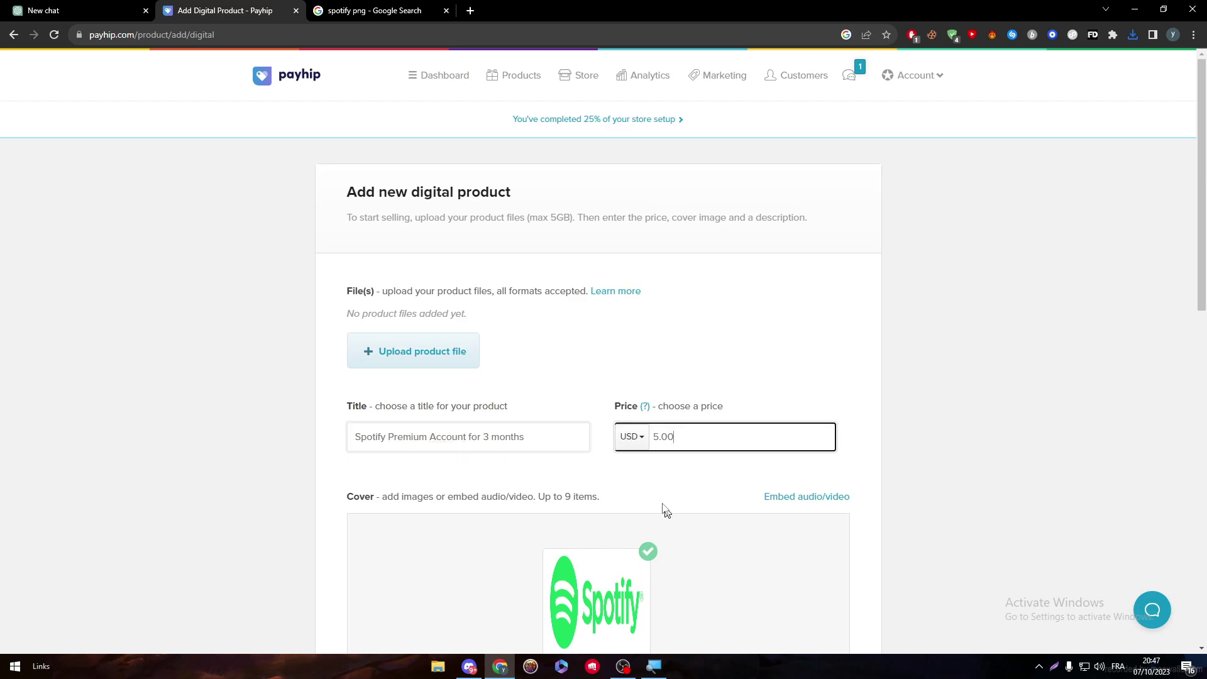
- In a new tab, search Google for 'spotify' and briefly open the Web Player result
click(469, 10)
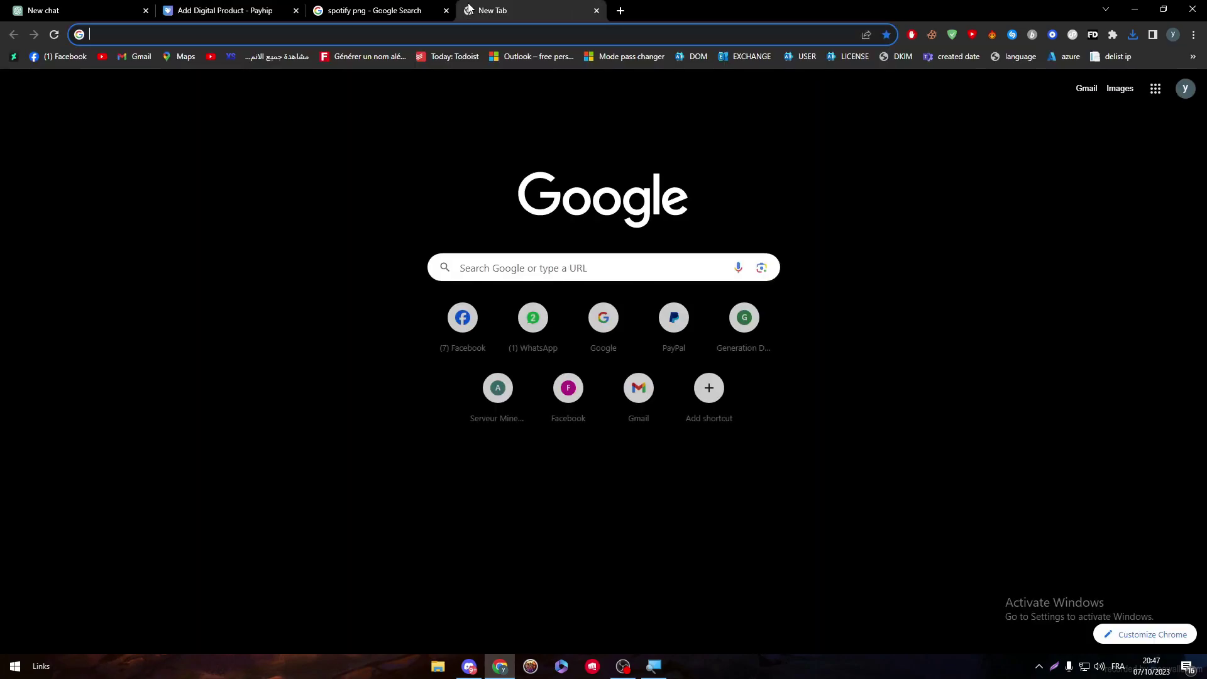
text(spotify)
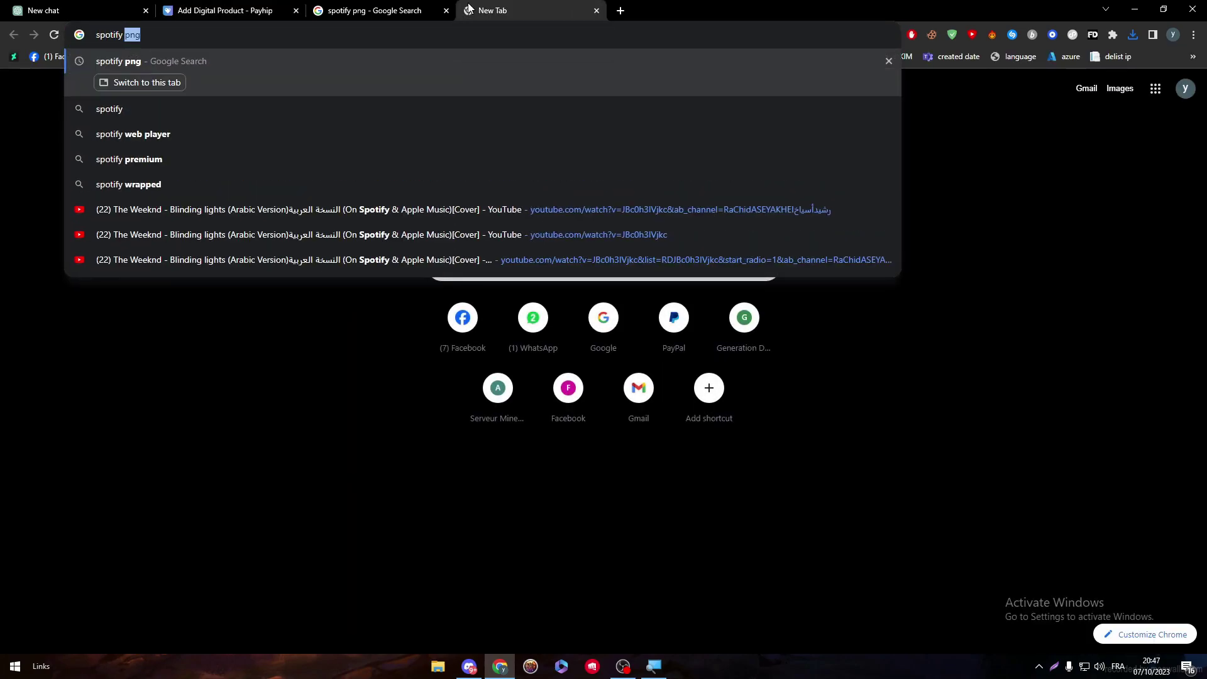
key(BackSpace)
key(Return)
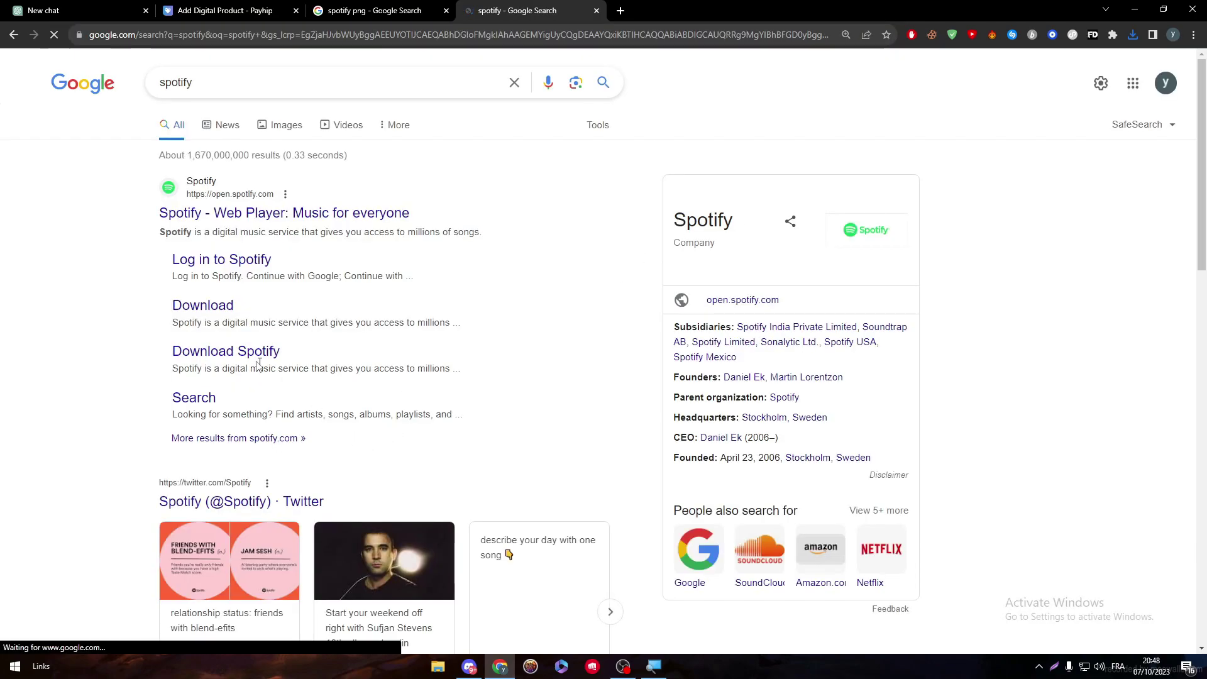
click(196, 215)
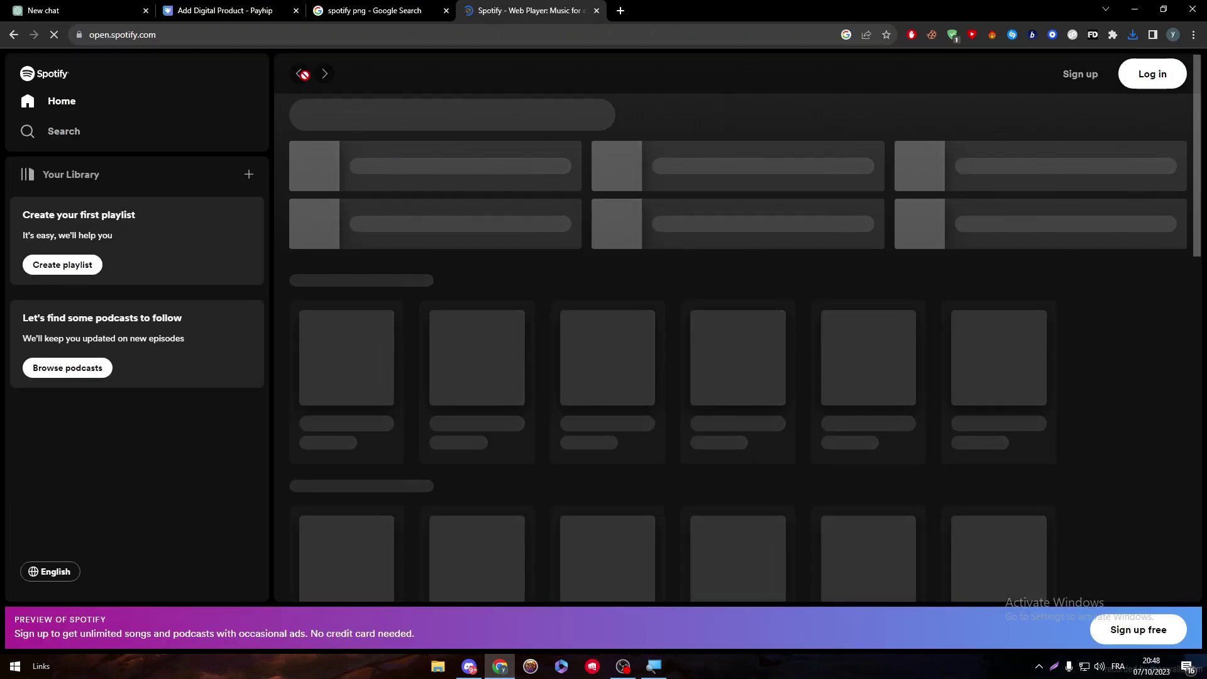
click(13, 34)
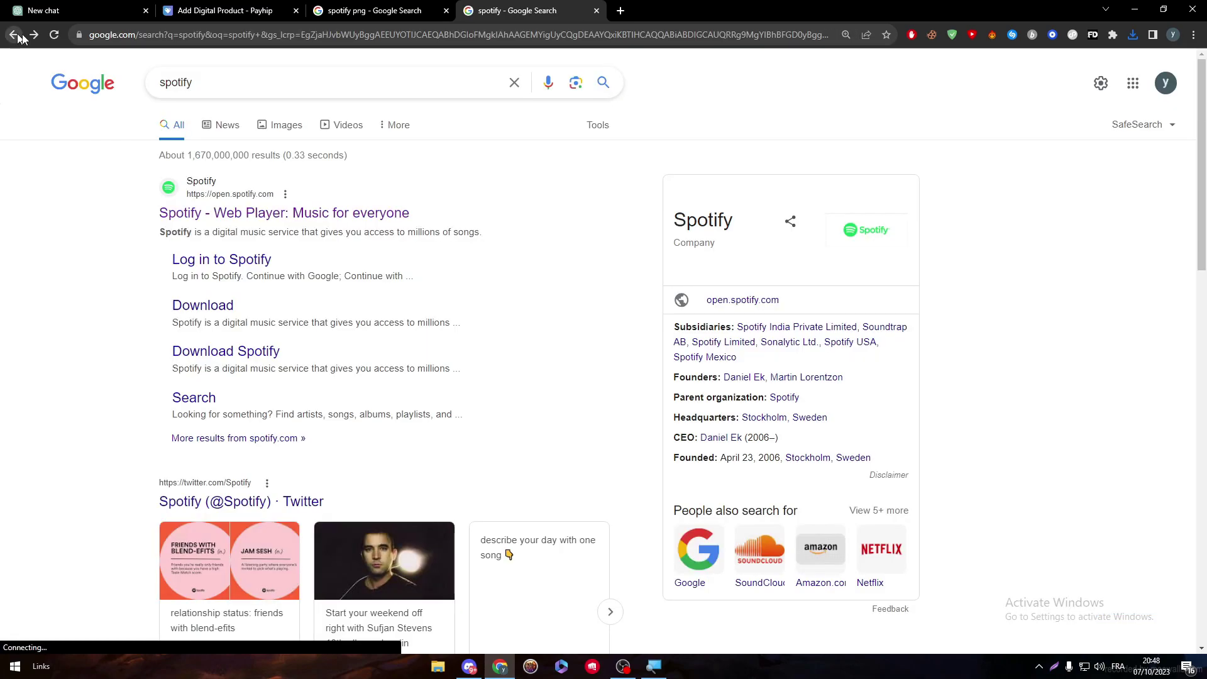
- Search 'spotify plans', open the Premium page, and translate it into English
click(327, 82)
text(plans)
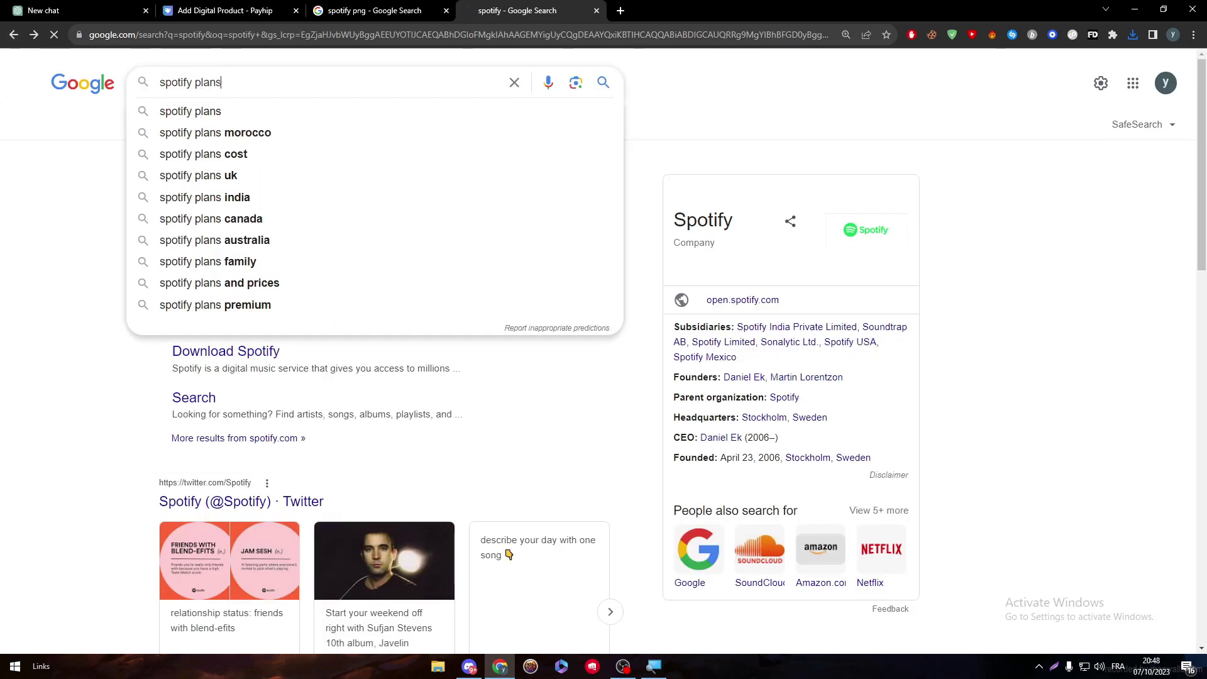
key(Return)
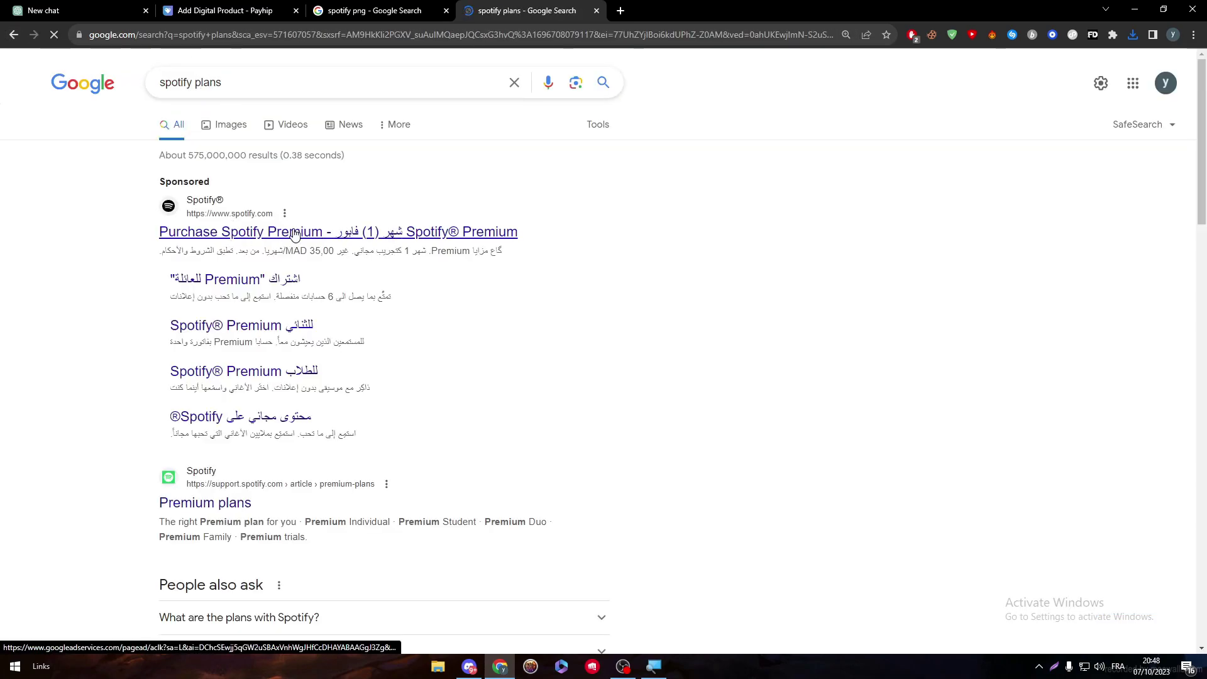
click(294, 233)
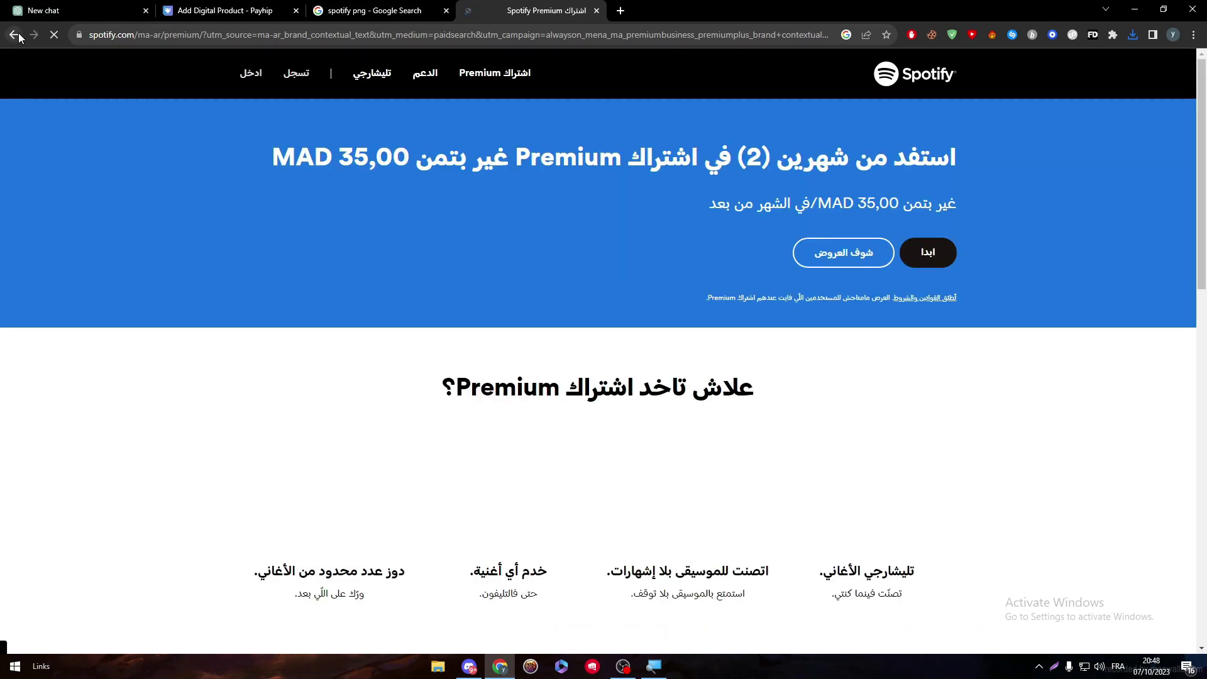
scroll(1128, 296, down, 10)
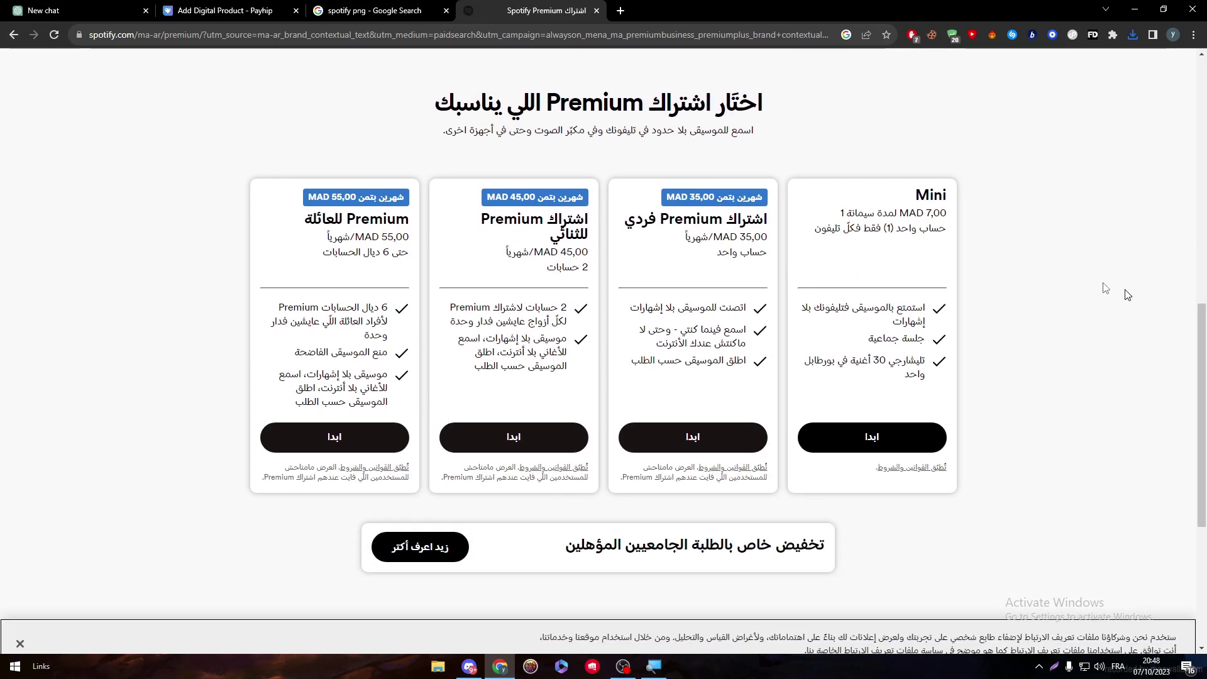
right_click(990, 224)
click(1025, 363)
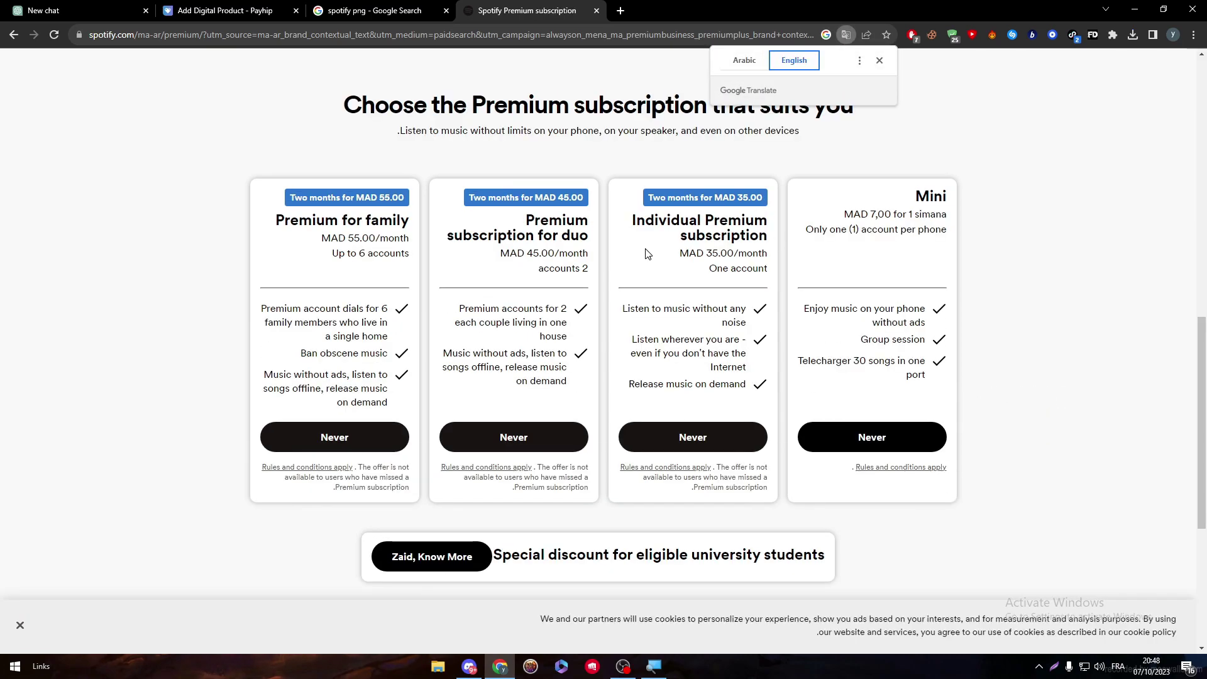
click(668, 239)
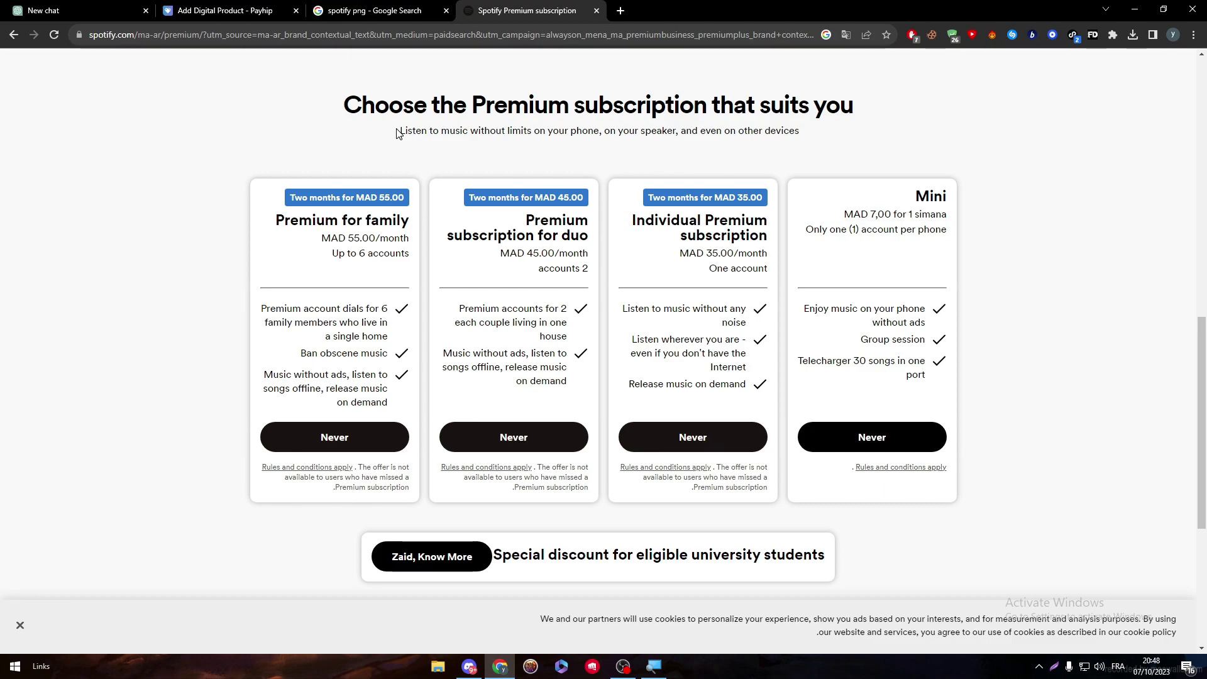
- Change the product price to USD 8 after rechecking Spotify's plan prices
click(352, 11)
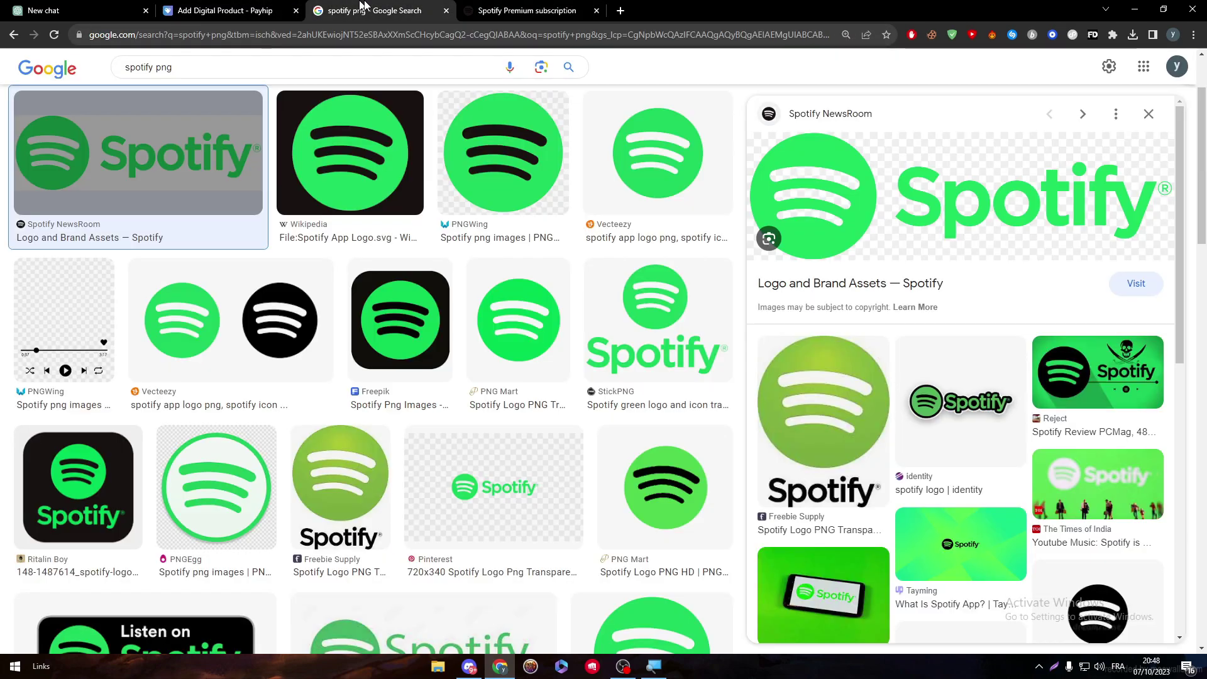
click(223, 11)
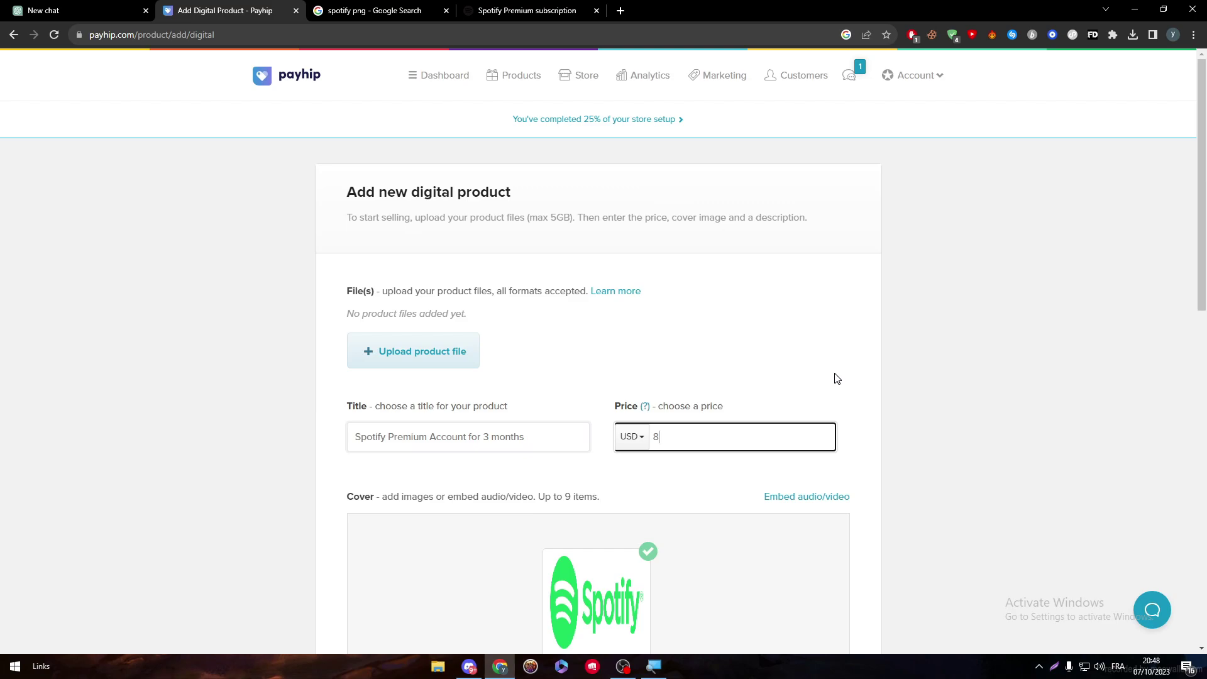
click(527, 10)
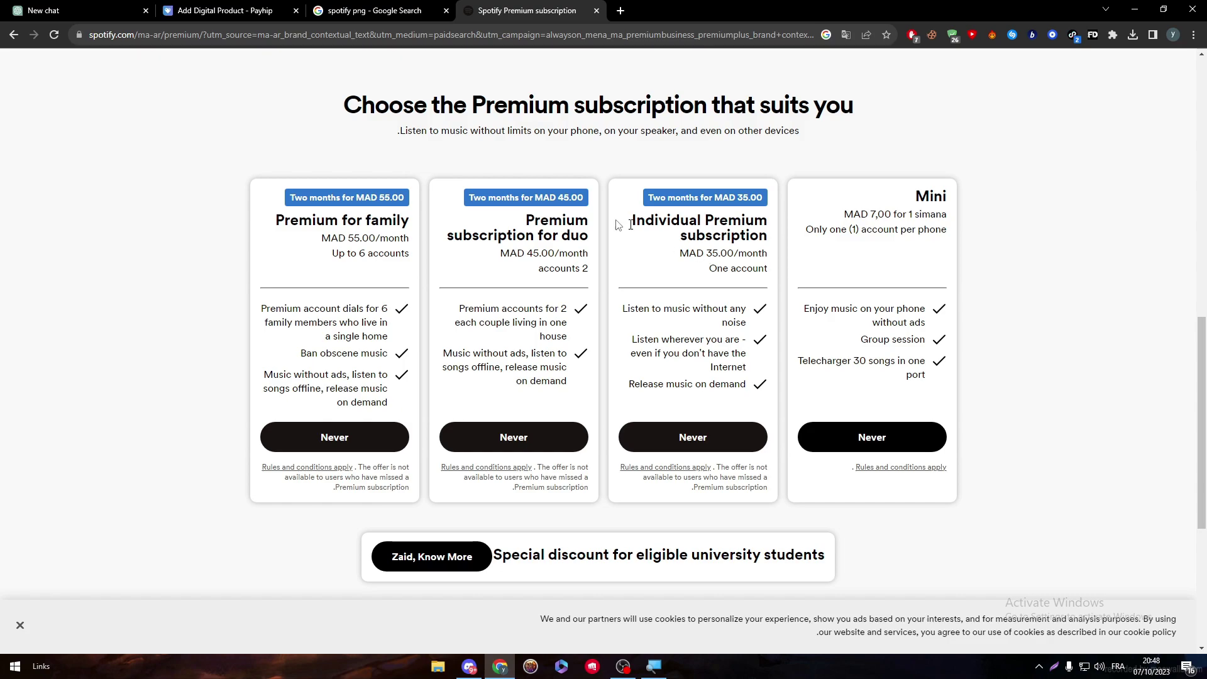
click(256, 5)
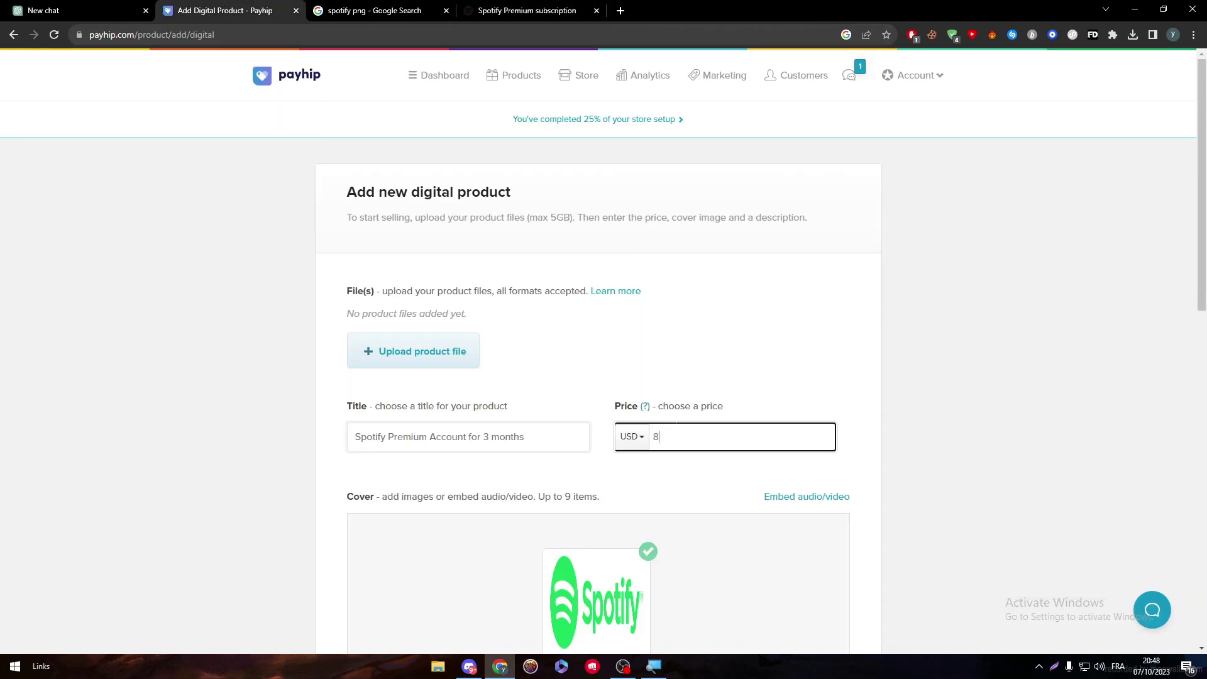
- Write the description 'Listen to your favorite music Right now on spotify .' and start a new line
click(870, 456)
scroll(870, 456, down, 5)
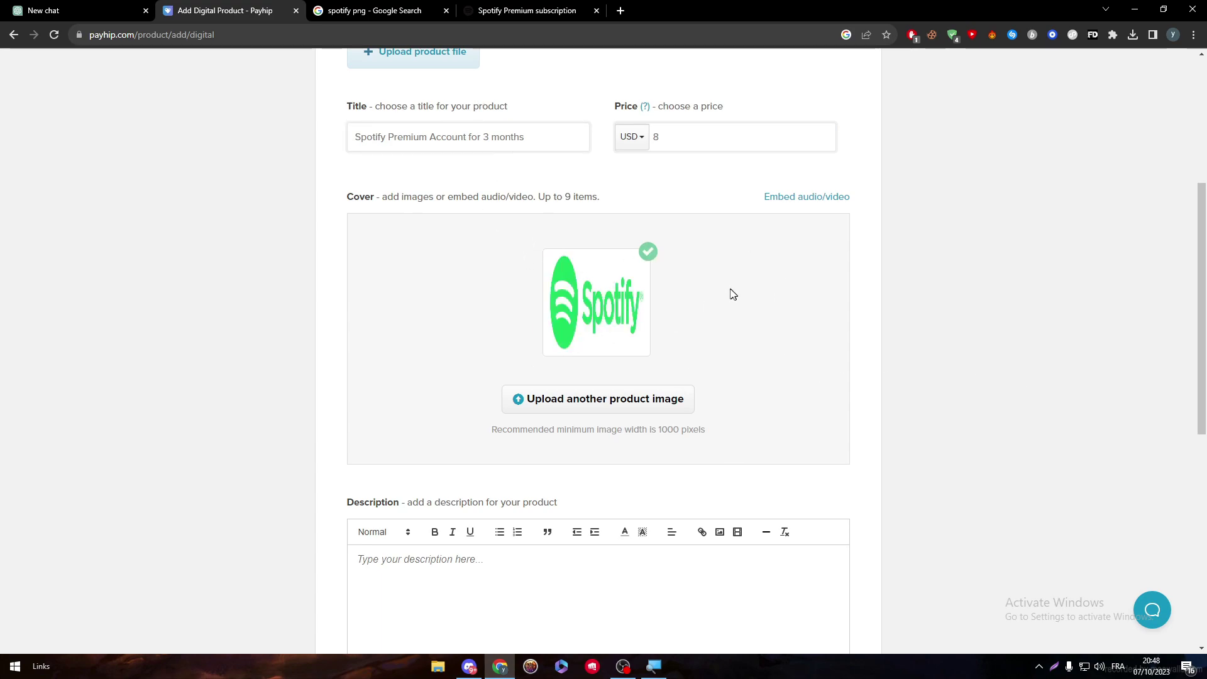
scroll(1101, 393, down, 4)
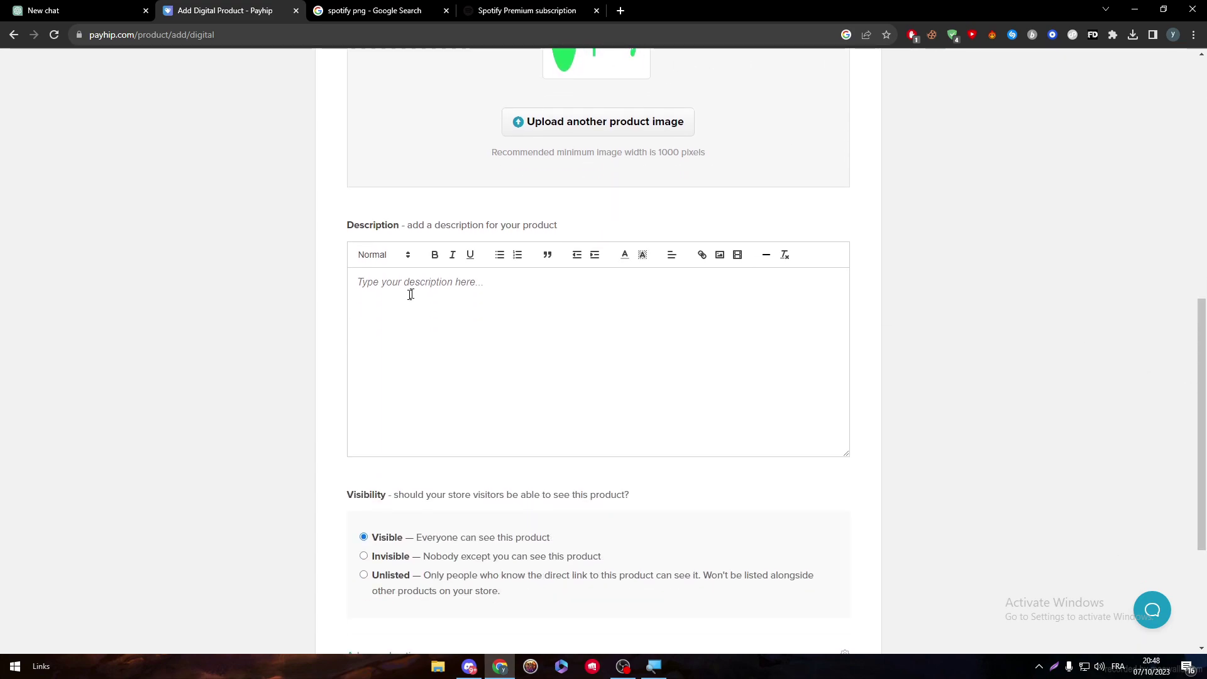
text(lISTEN)
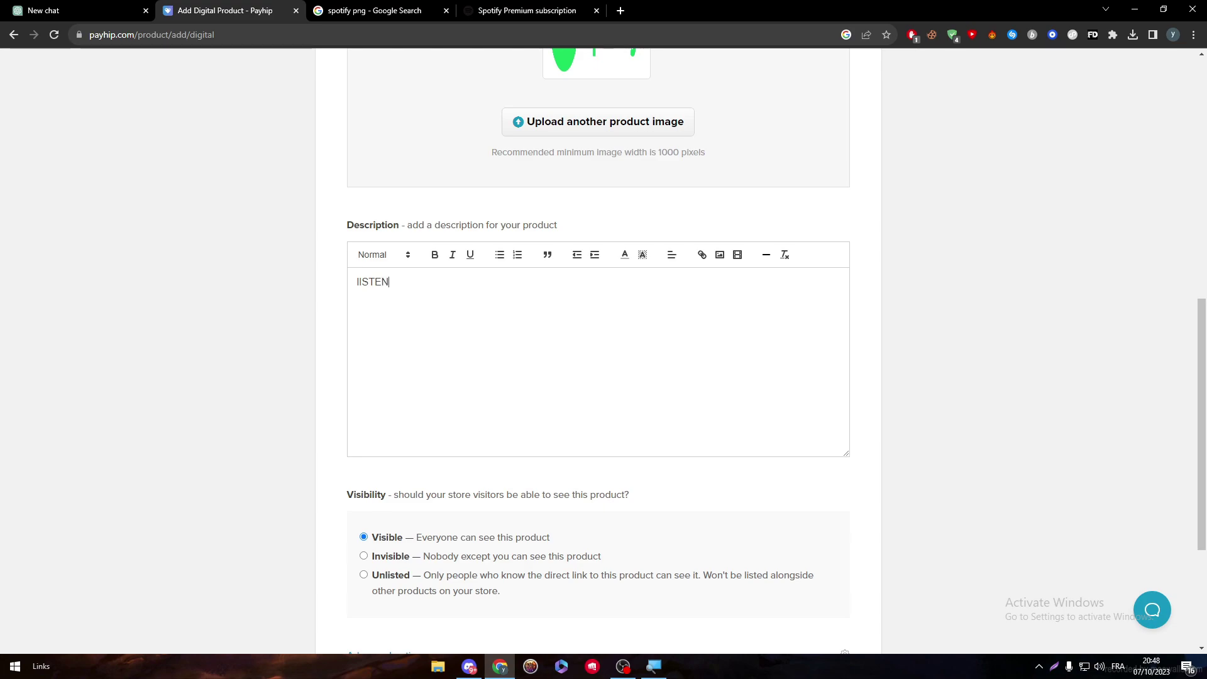
key(BackSpace)
key(BackSpace)
key(BackSpace)
text(Lois)
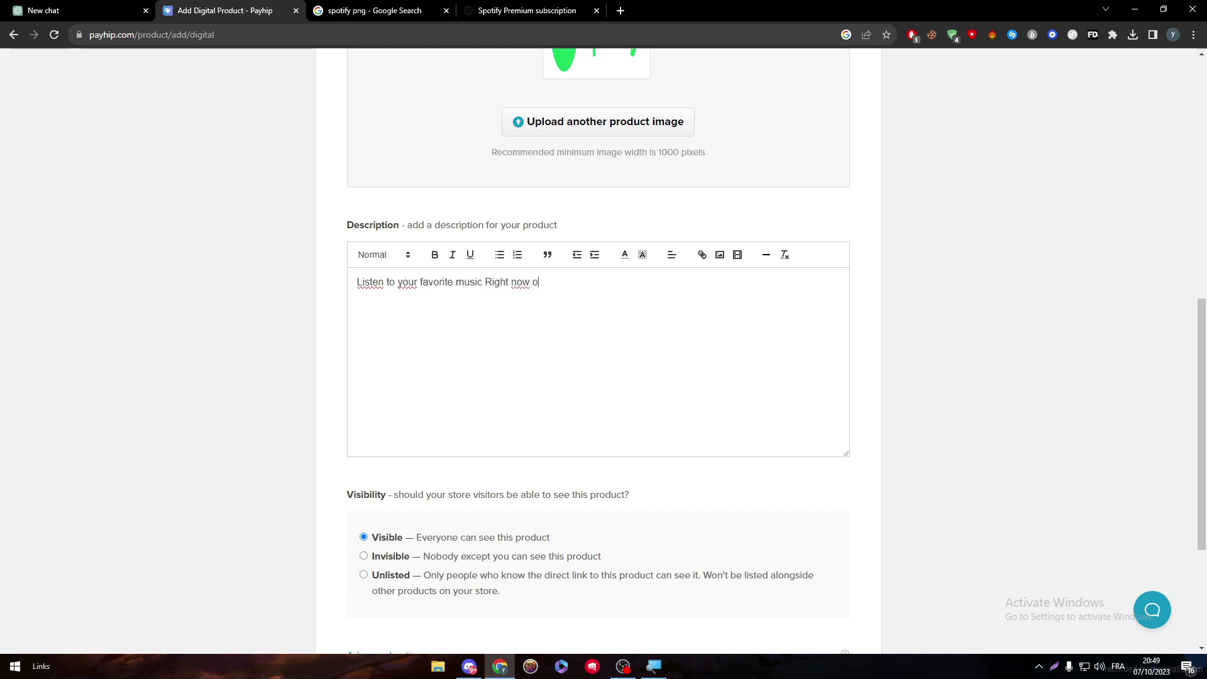
text(y .)
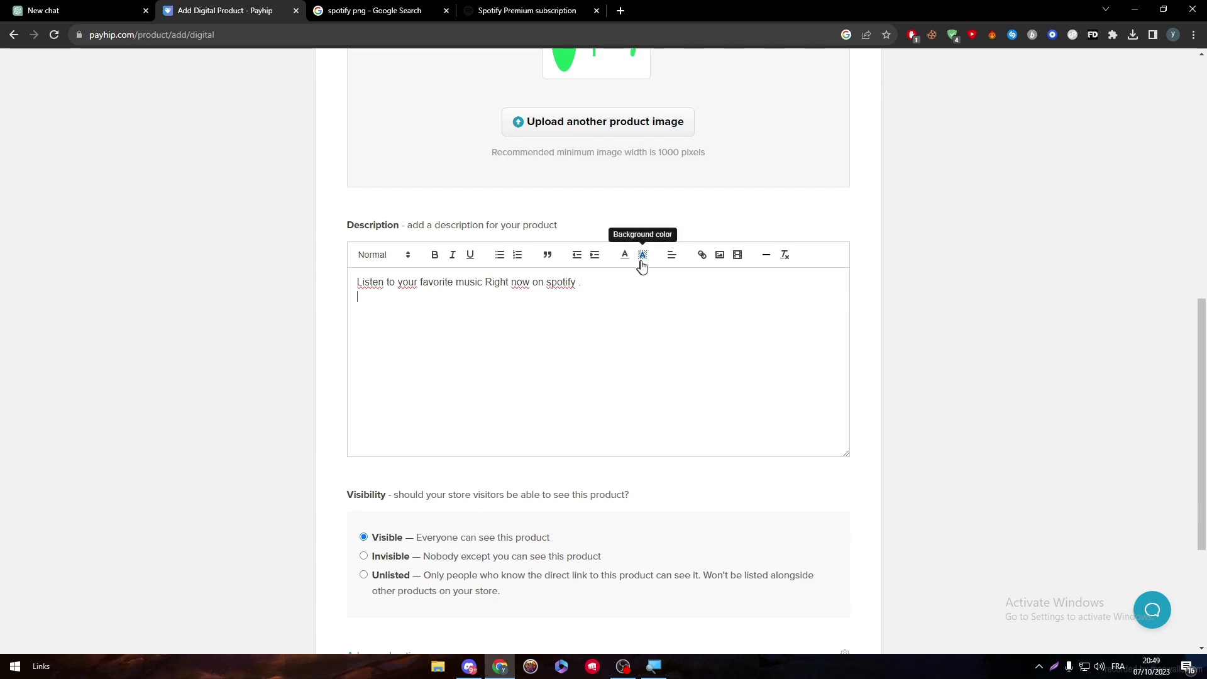
key(Return)
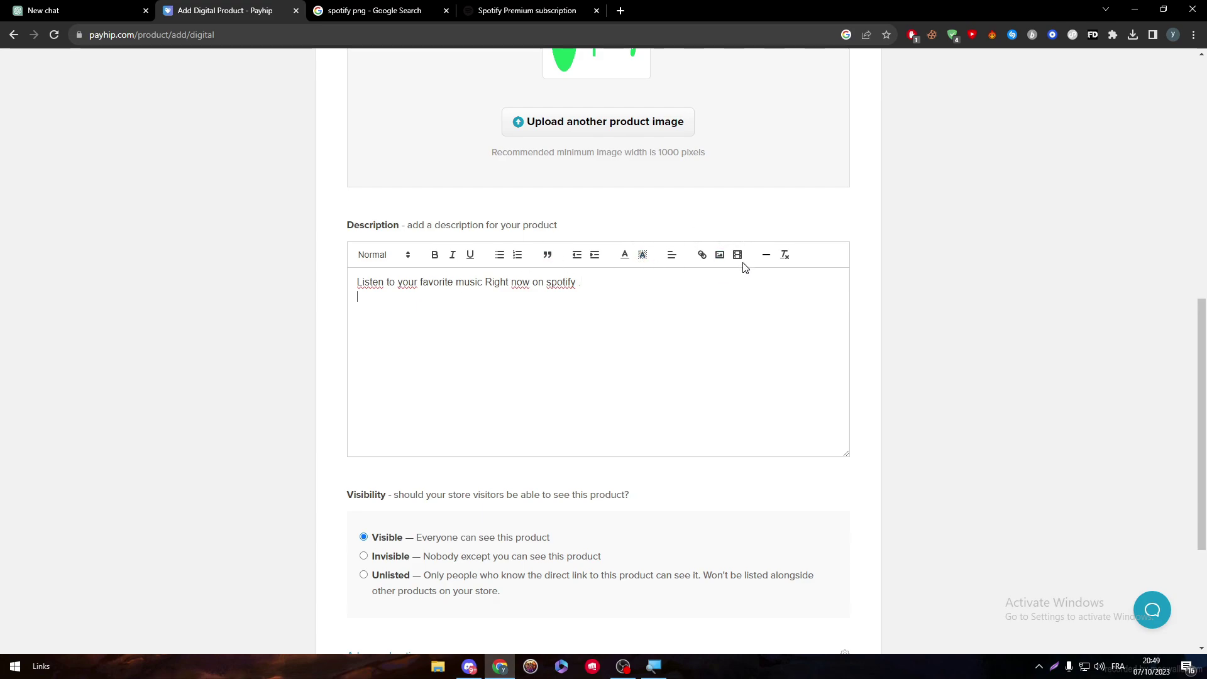
- Scroll past Visibility and expand Advanced options to show variations, tax exemption and ebook settings
scroll(1091, 321, down, 3)
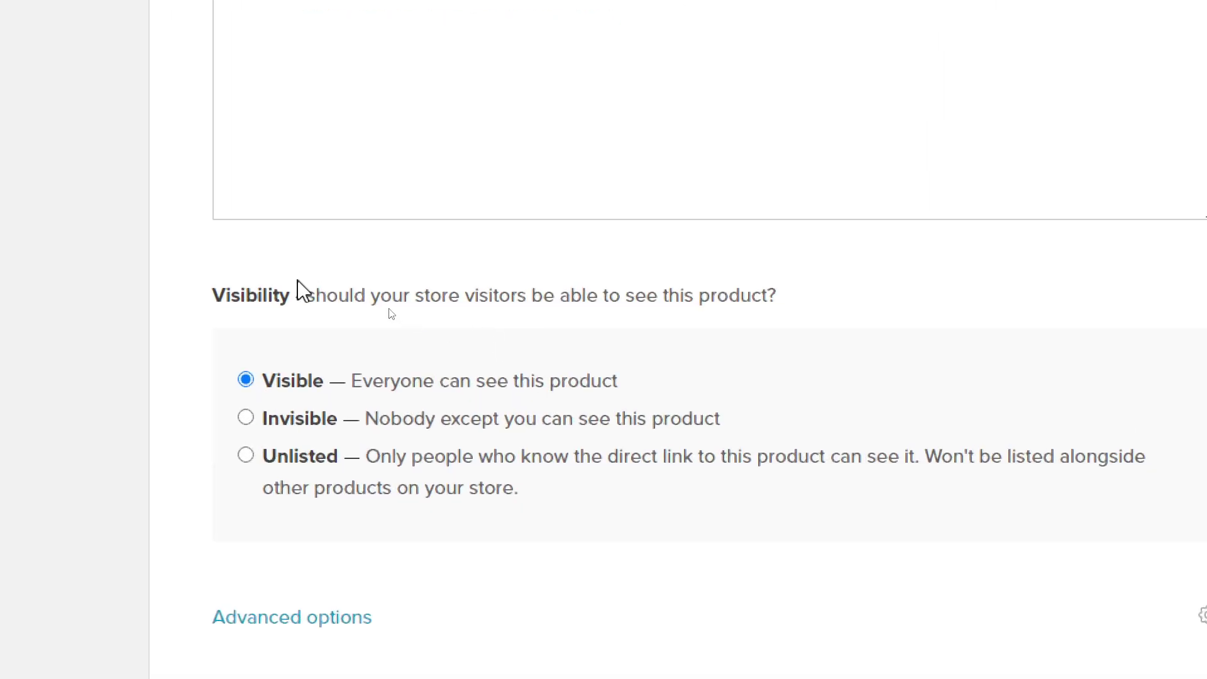
drag(418, 316, 450, 299)
click(450, 299)
drag(532, 297, 777, 295)
click(855, 307)
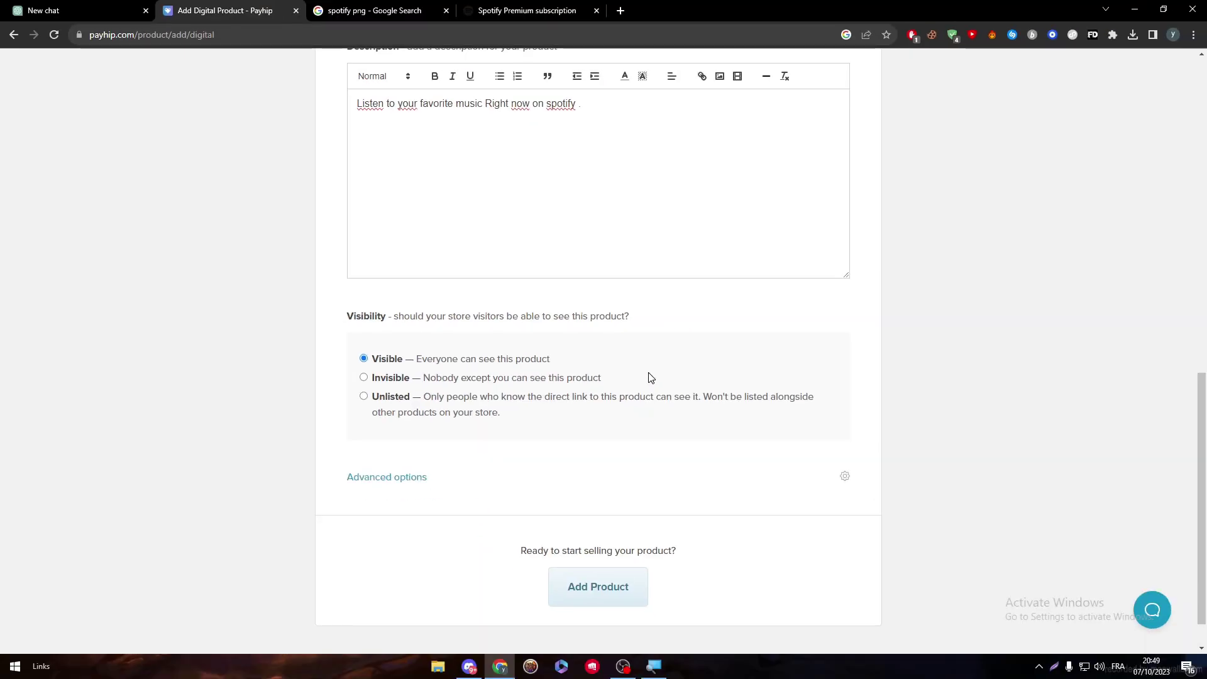
click(391, 478)
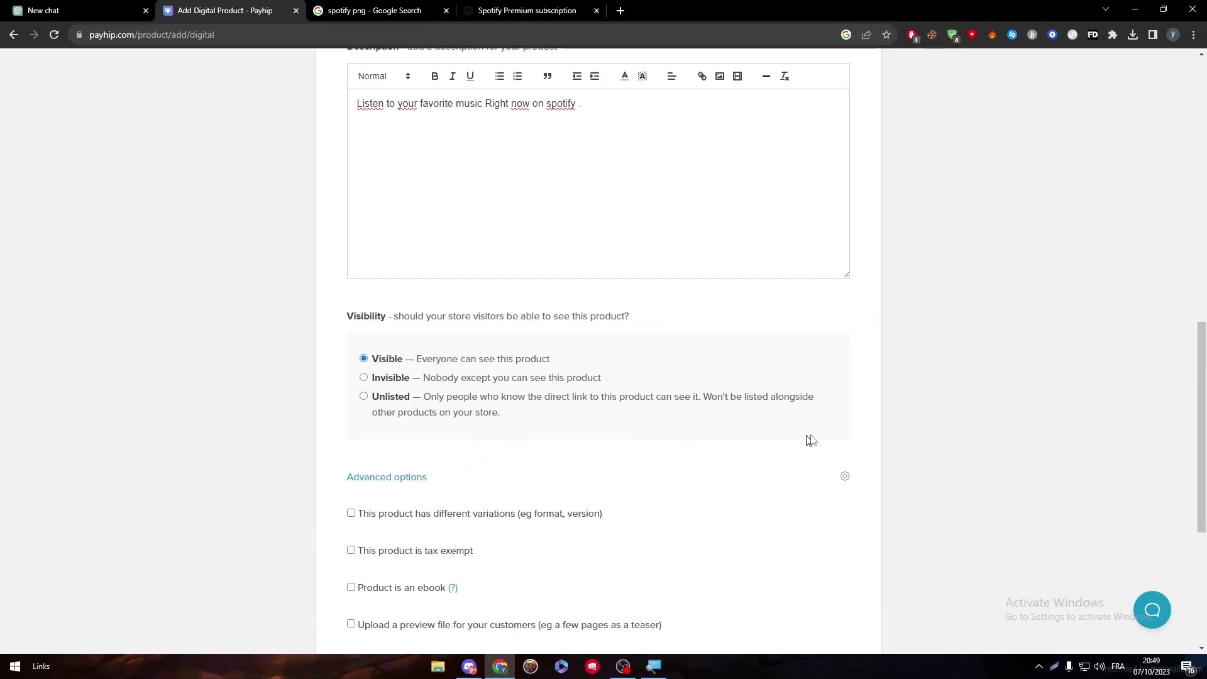
drag(1205, 365, 1180, 450)
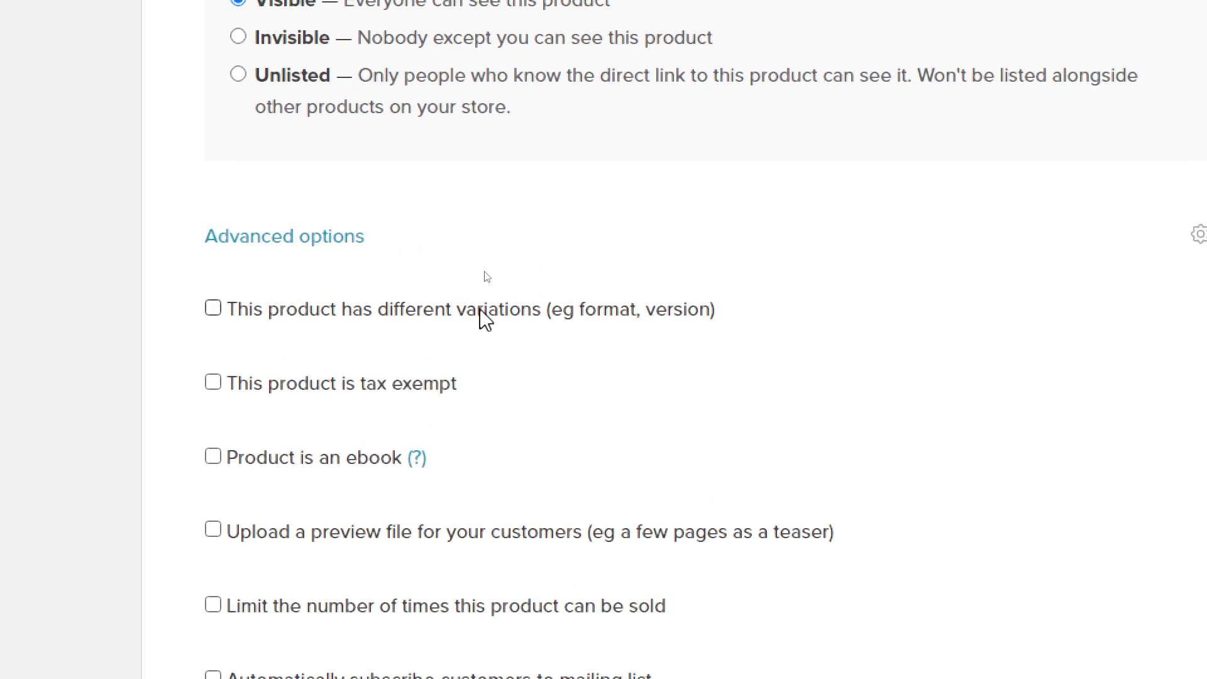
- Enable product variations and add a variant named after the product title 'Spotify Premium Account'
click(481, 271)
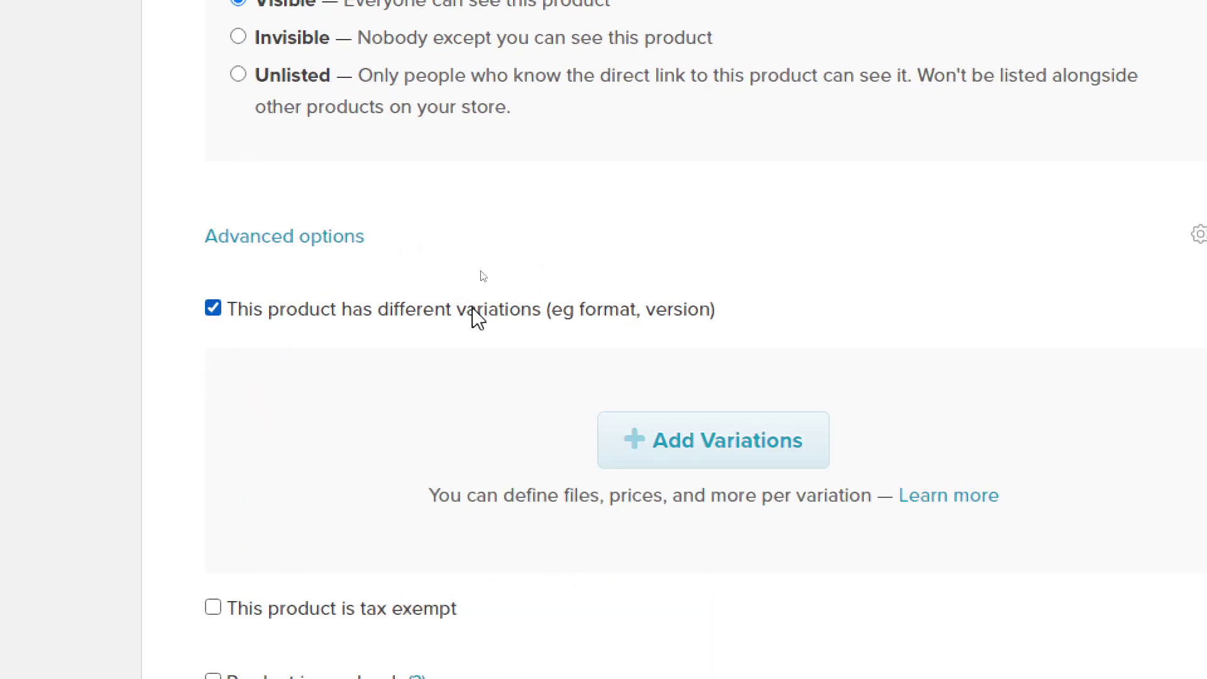
click(689, 454)
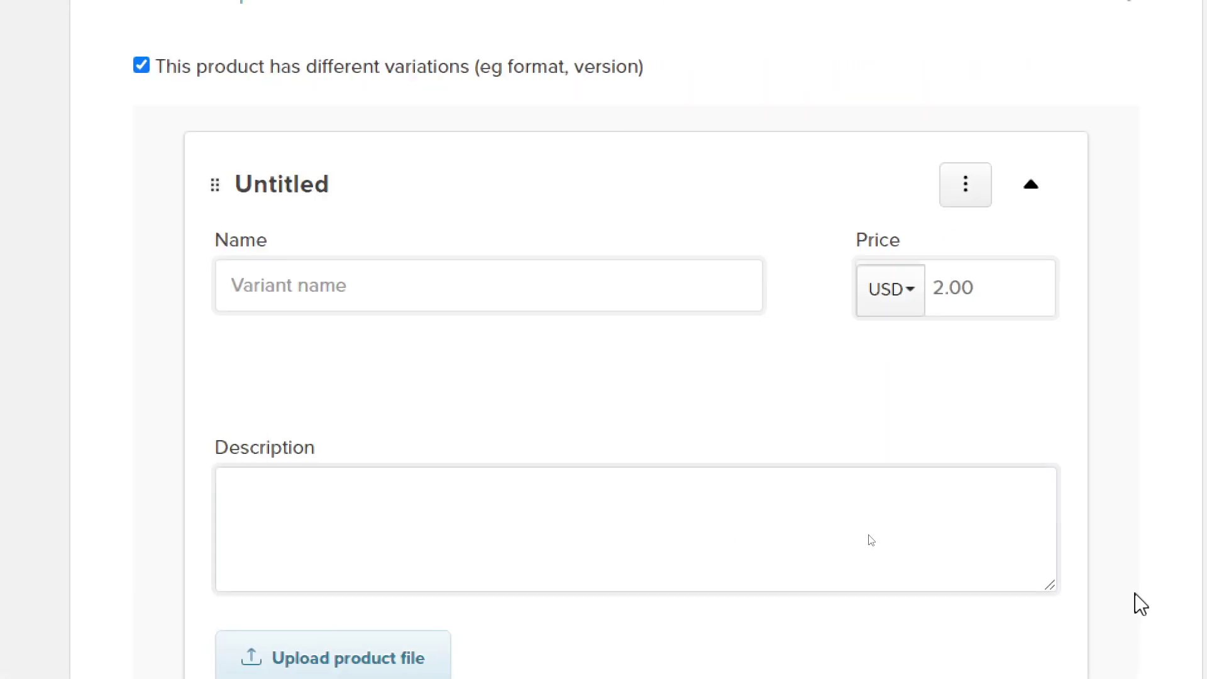
click(328, 297)
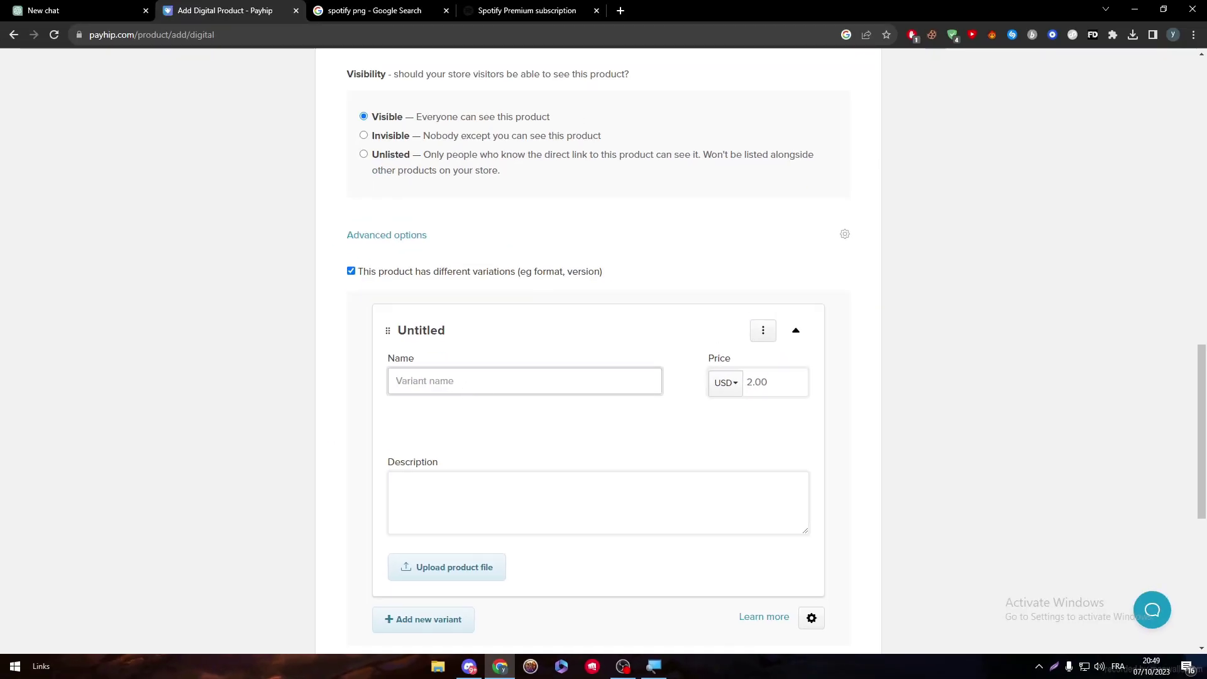
scroll(1067, 187, up, 15)
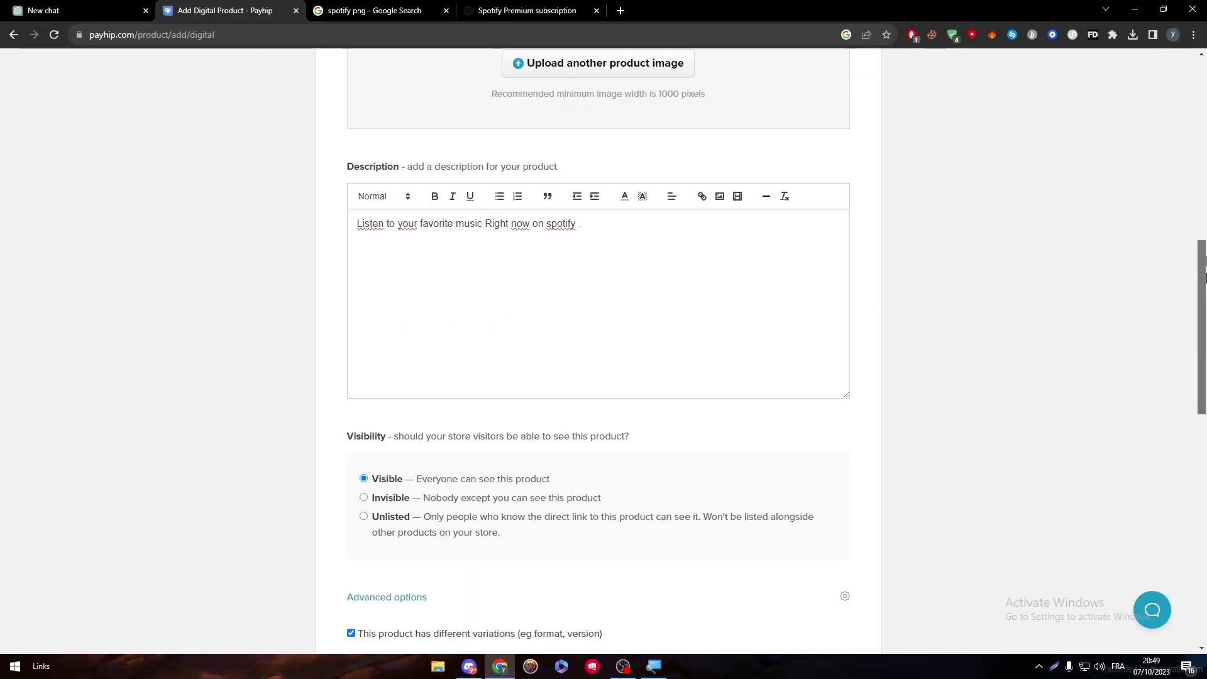
click(528, 312)
drag(528, 312, 355, 313)
key(ctrl+c)
scroll(675, 393, down, 15)
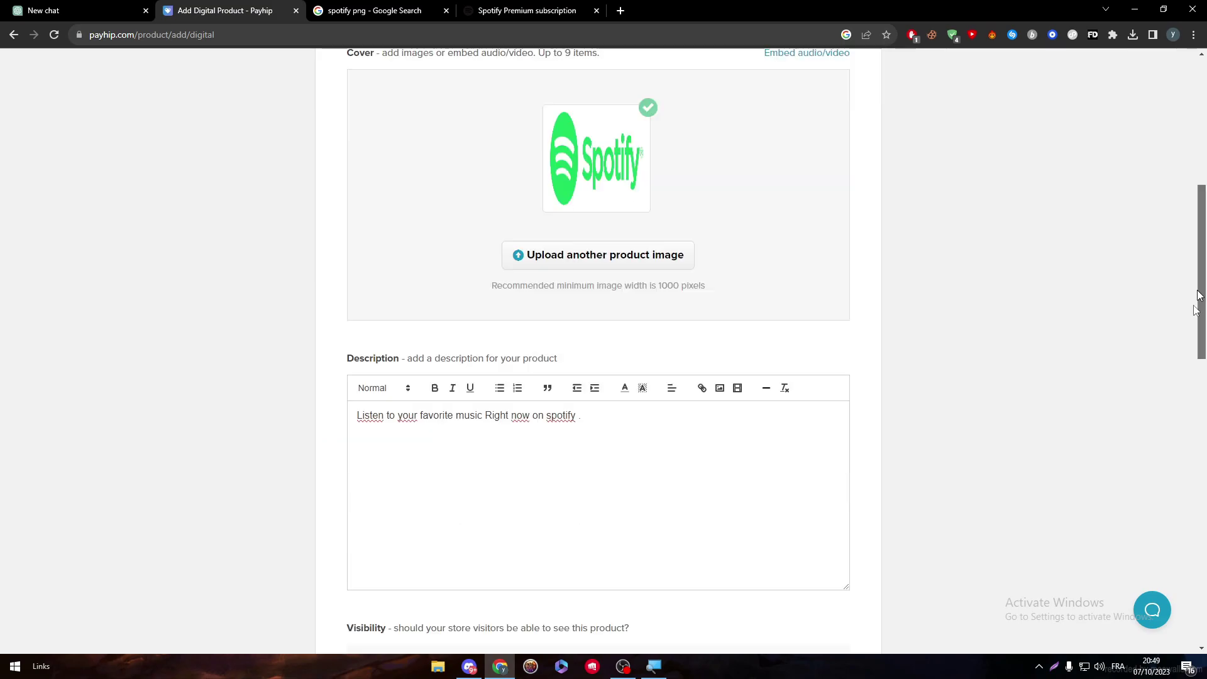
click(654, 377)
key(ctrl+v)
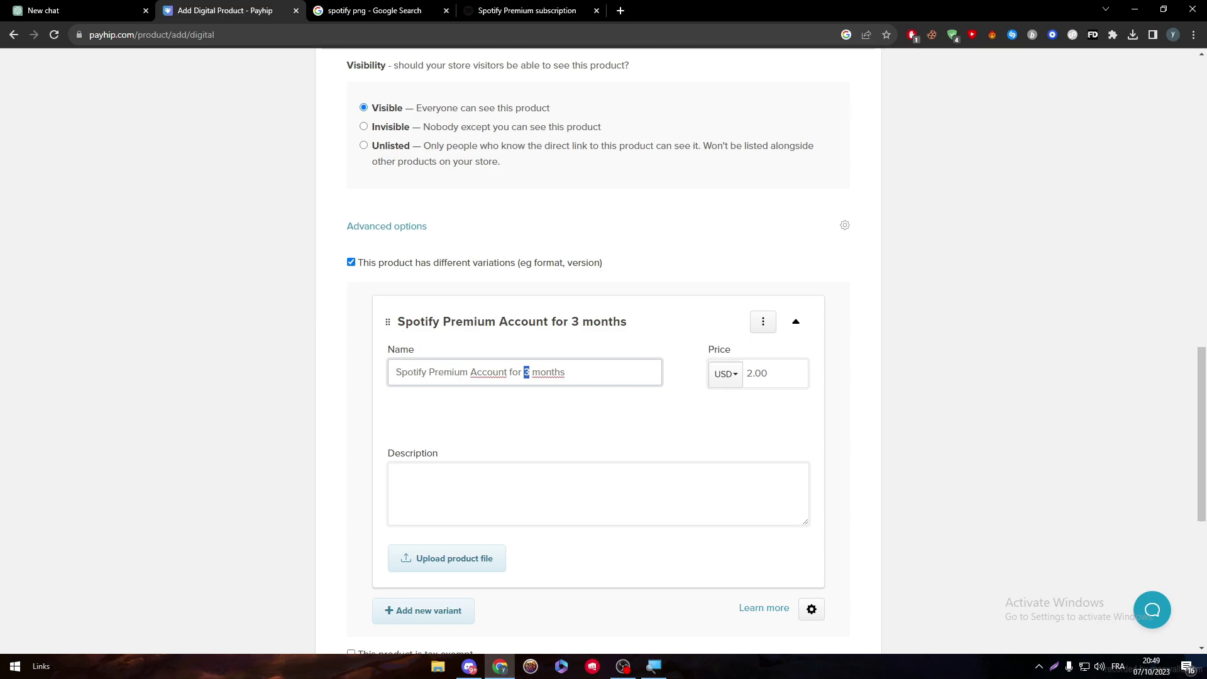
- Add '6 months' to the variant name and set its price to 12 USD
text(6)
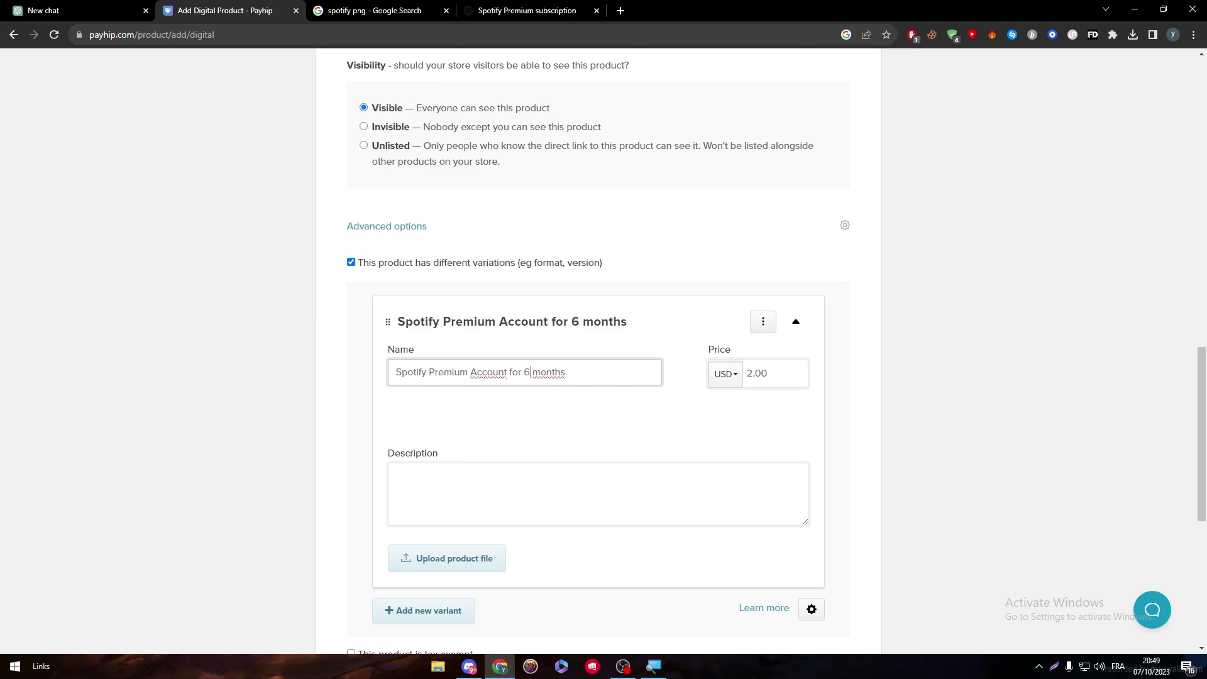
key(Tab)
key(Tab)
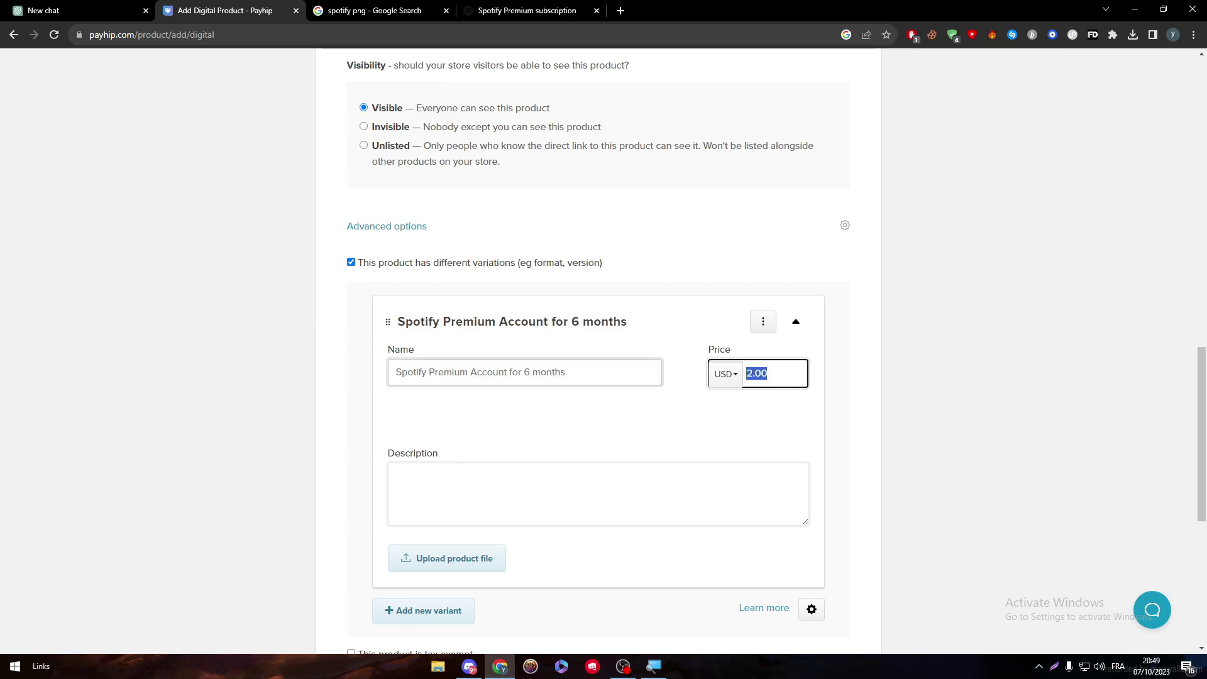
text(12)
click(574, 410)
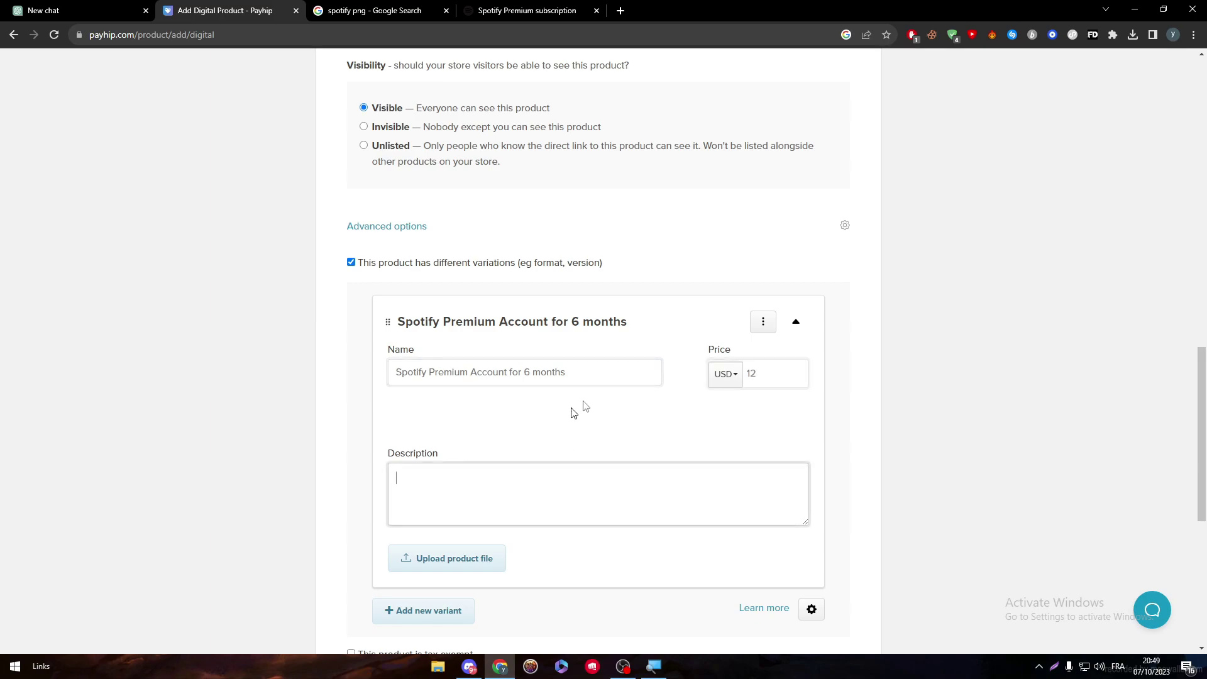
- Copy the main product description into the variant's Description box
scroll(575, 409, up, 5)
key(ctrl+a)
key(ctrl+c)
scroll(1166, 453, down, 9)
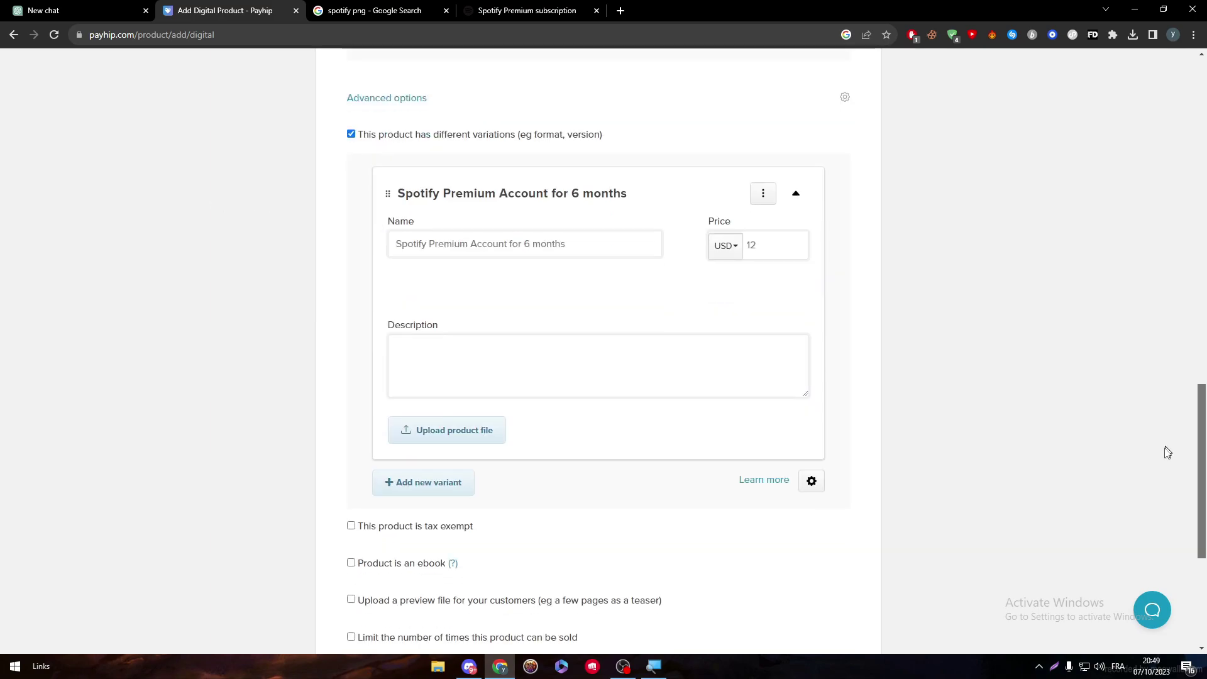
click(484, 283)
key(ctrl+v)
click(1047, 320)
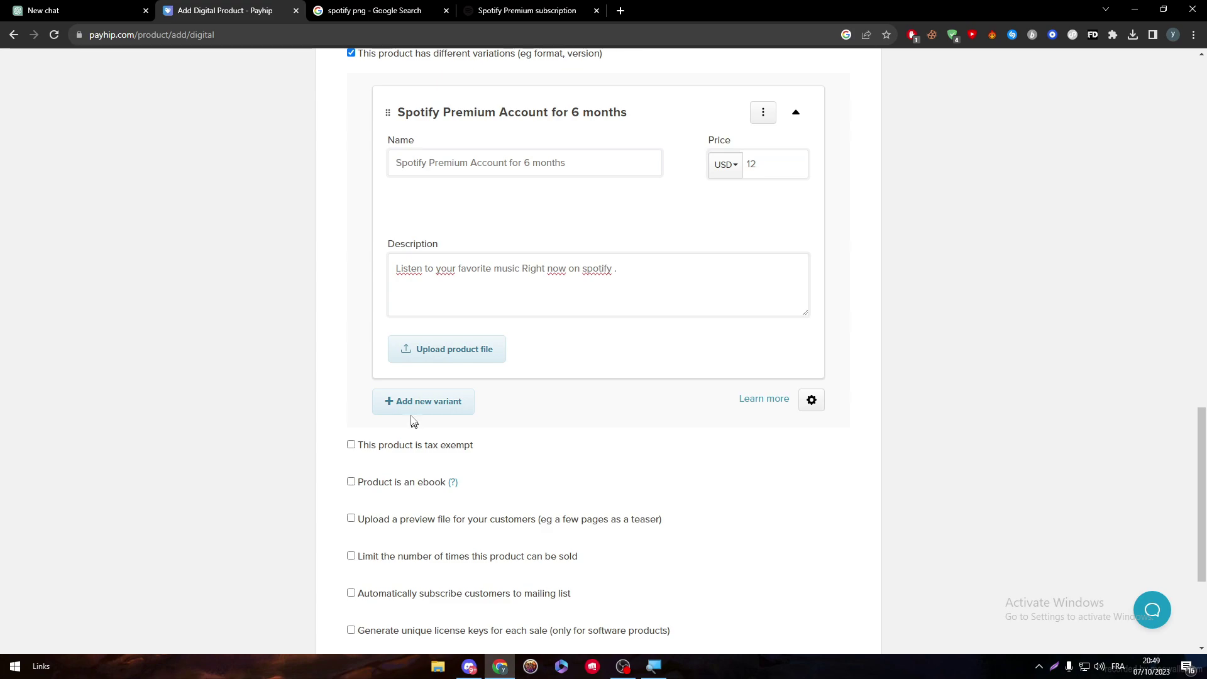
scroll(1183, 472, down, 3)
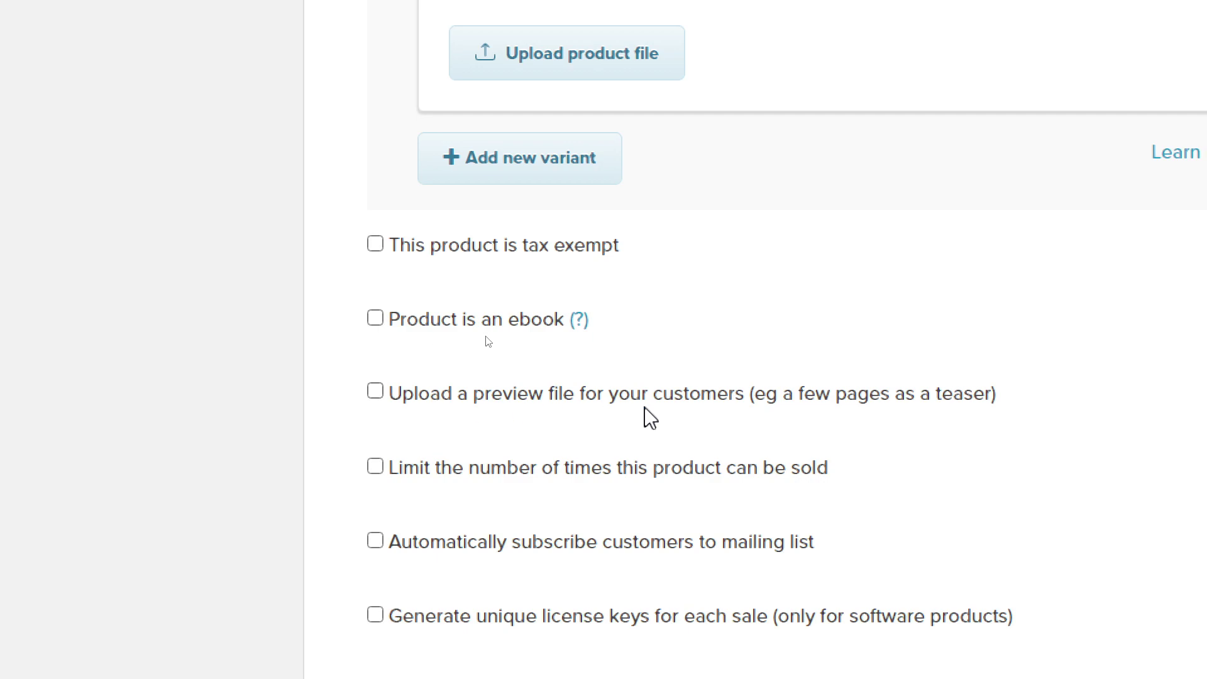
scroll(606, 661, down, 2)
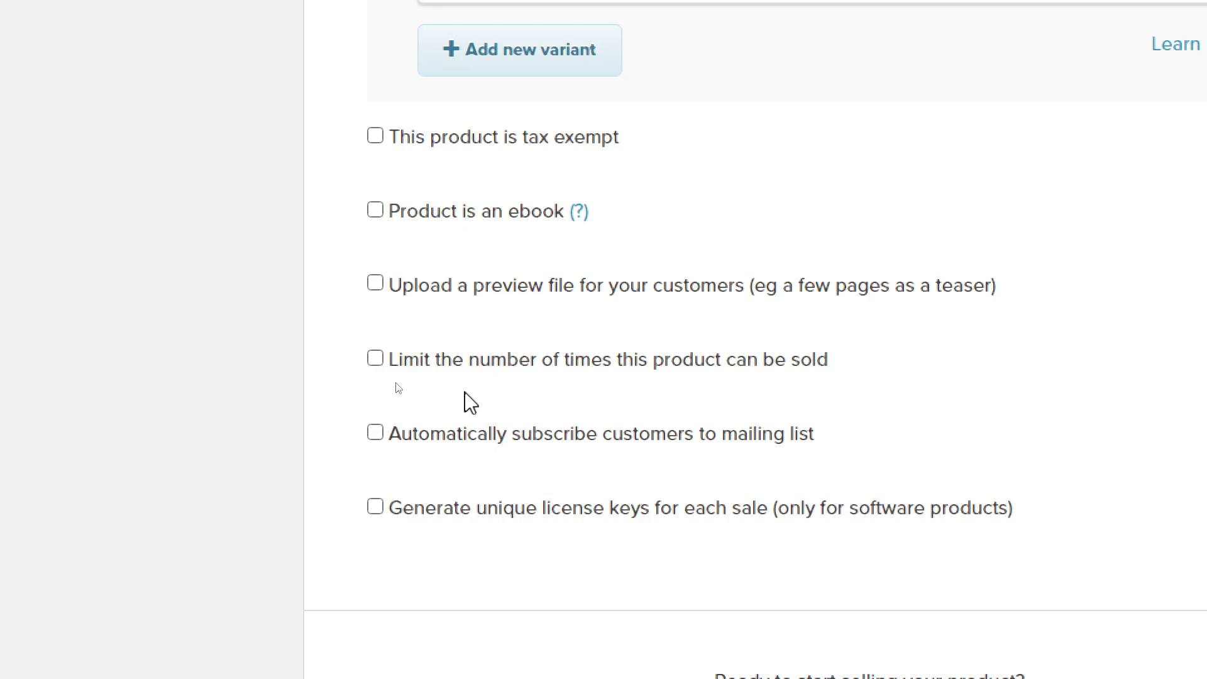
click(375, 360)
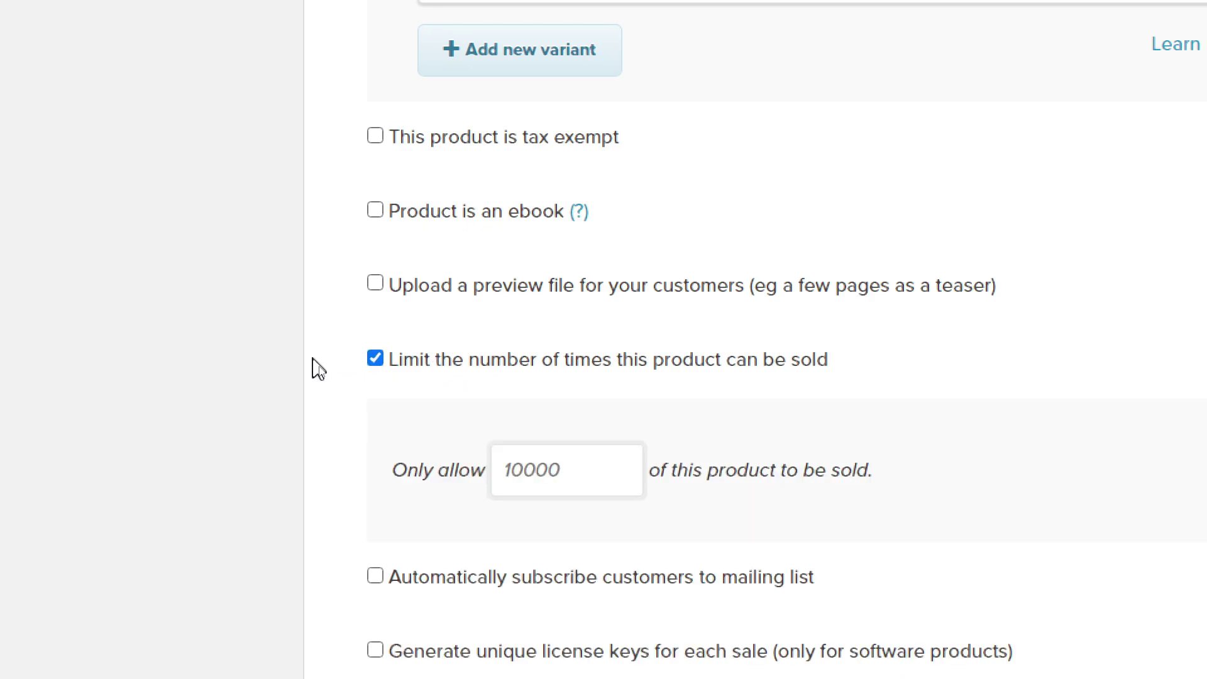
click(410, 363)
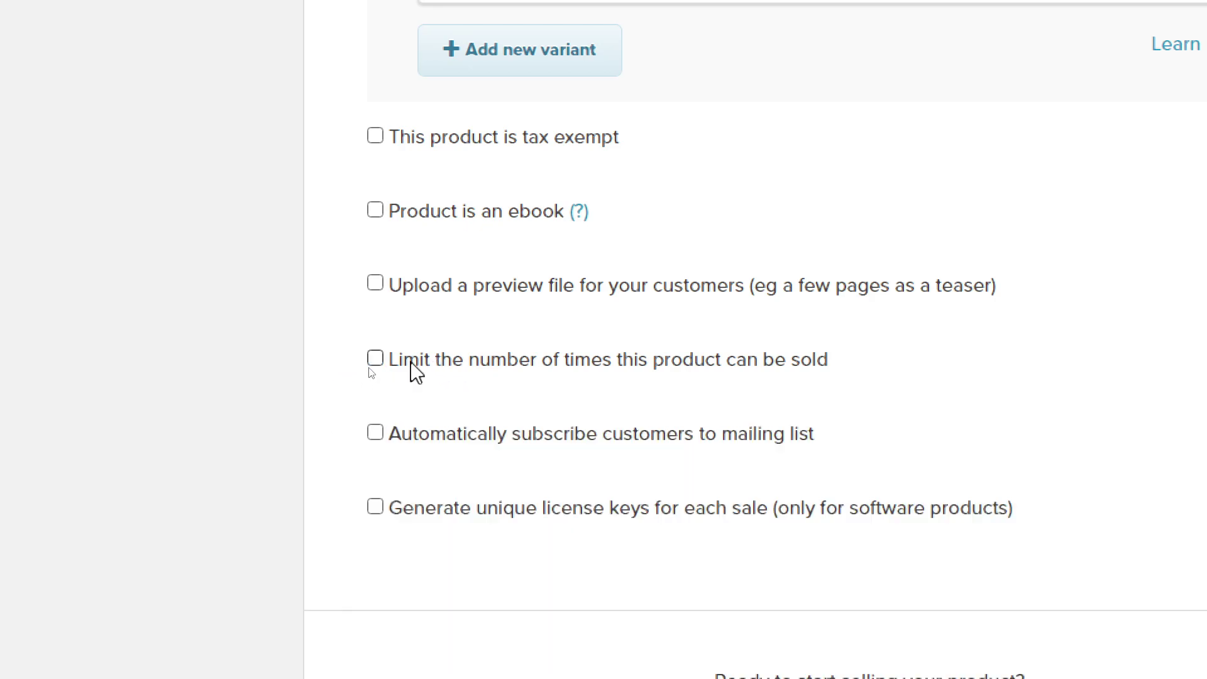
scroll(421, 440, down, 3)
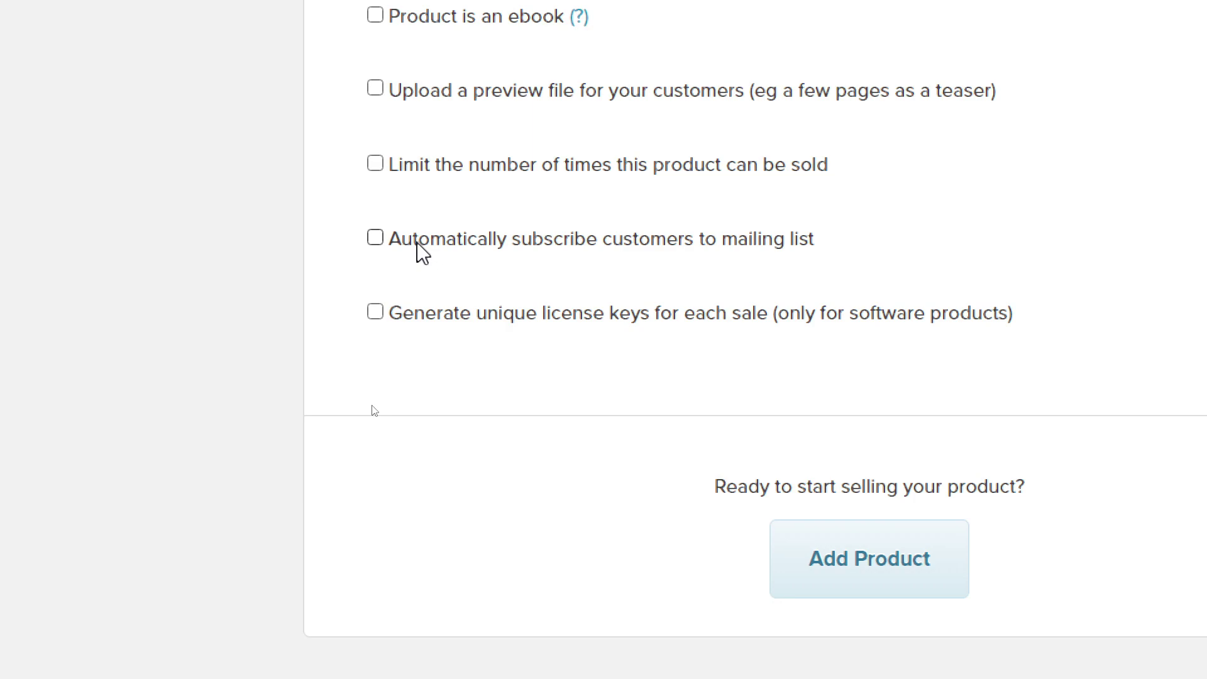
click(520, 250)
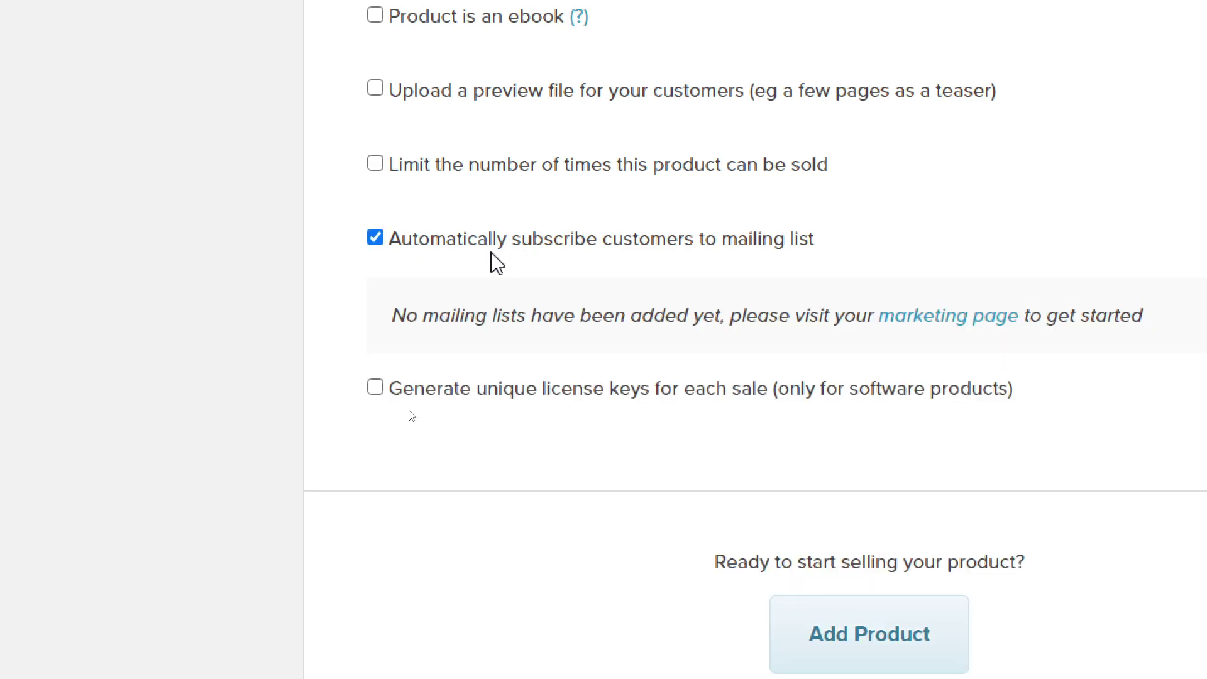
click(594, 245)
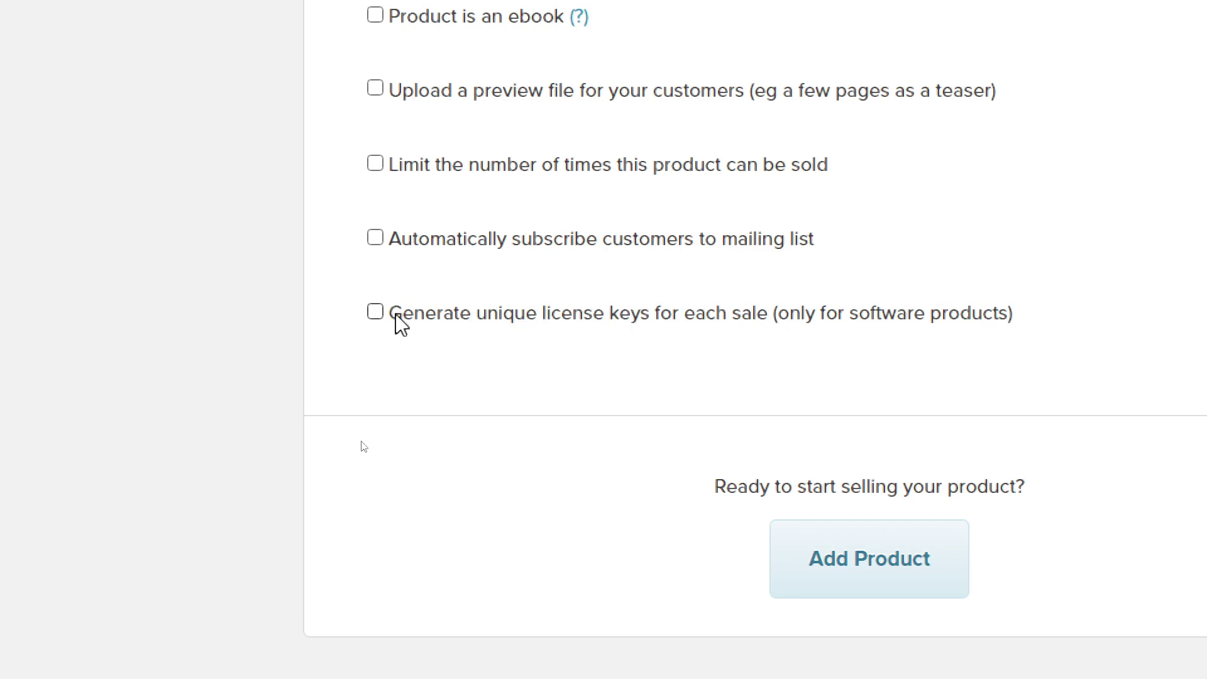
click(379, 307)
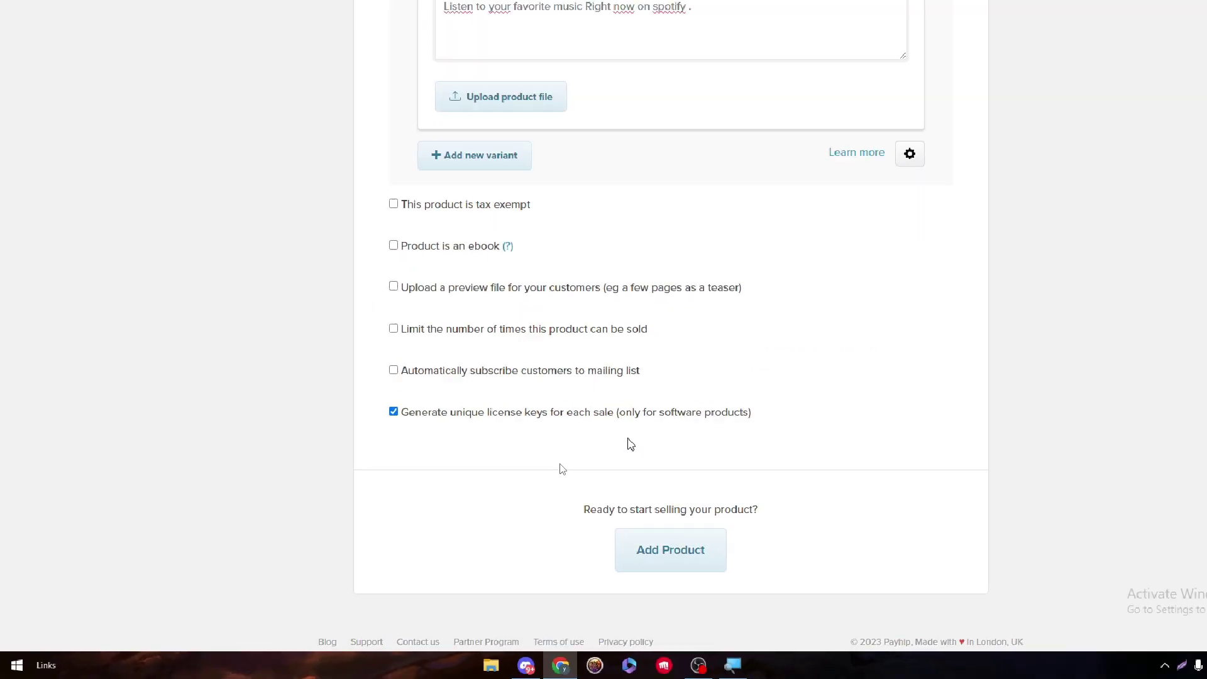
click(801, 319)
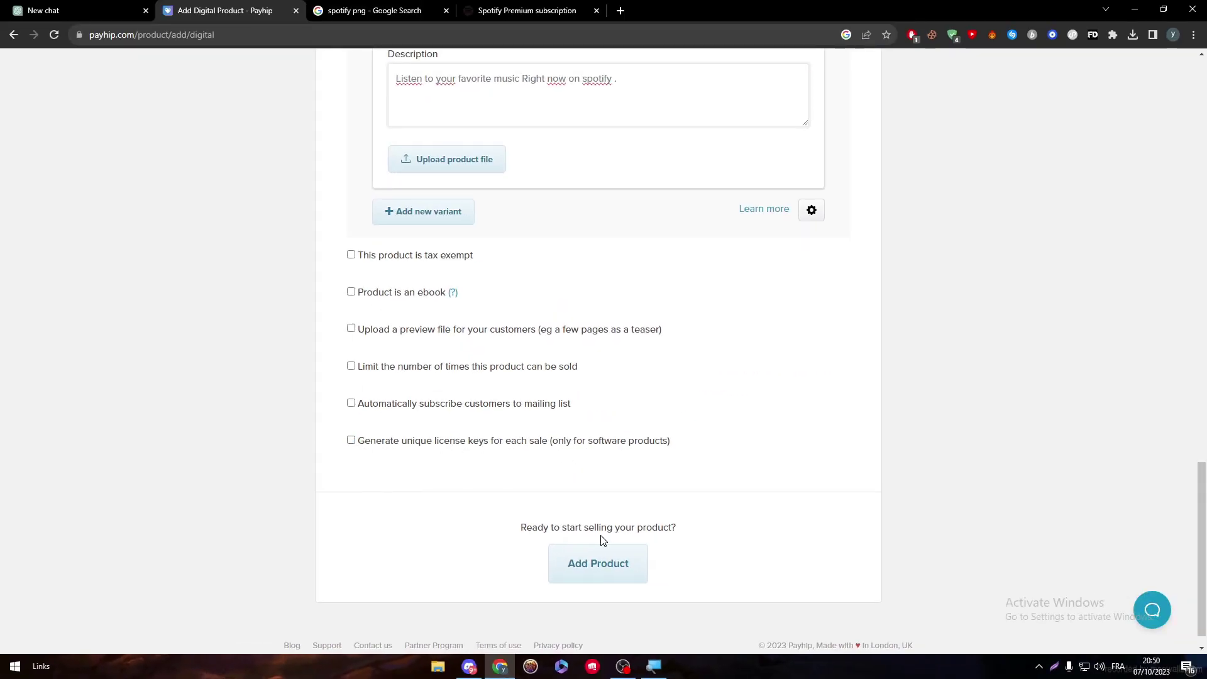
click(604, 567)
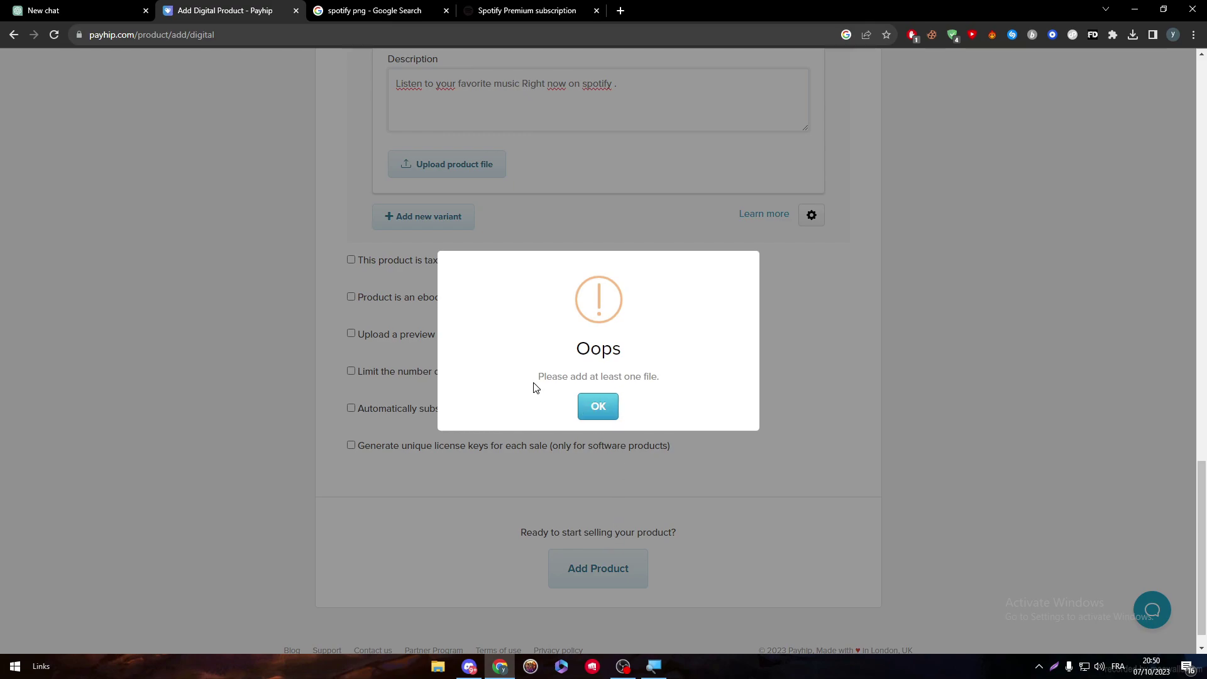
click(595, 408)
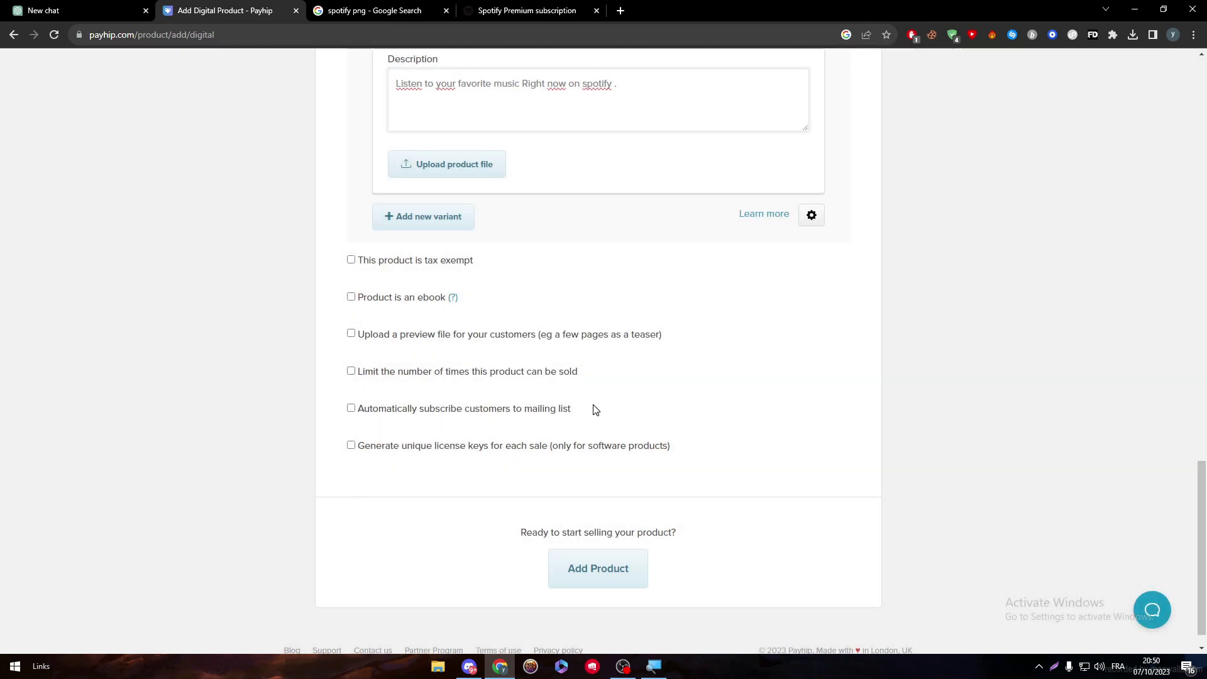
scroll(1205, 432, up, 8)
drag(1180, 323, 1167, 234)
scroll(1166, 235, up, 8)
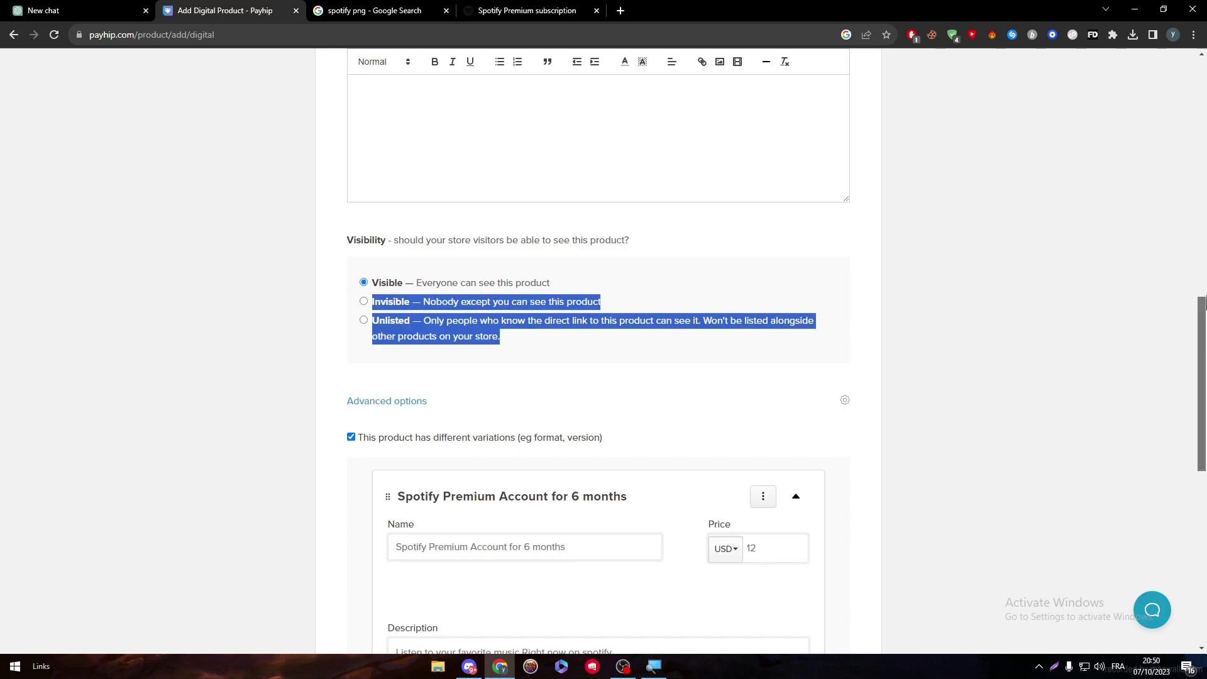
scroll(1162, 120, up, 2)
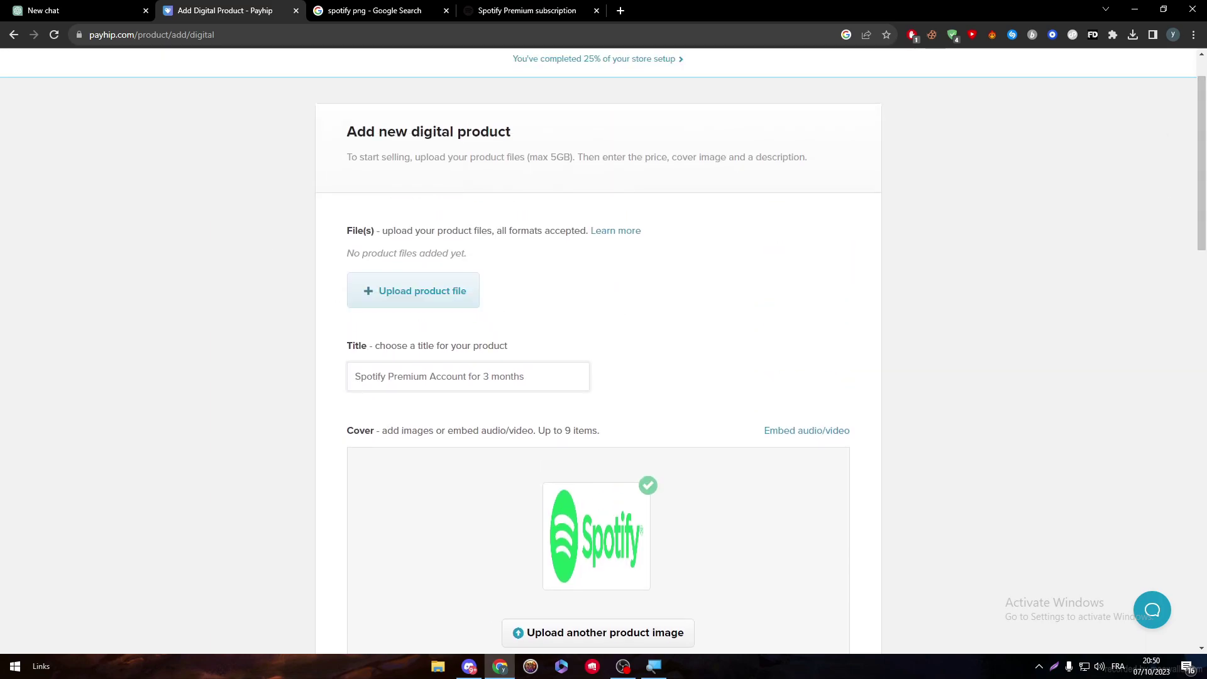
- Show the desktop and open File Explorer at the Desktop folder
key(super+d)
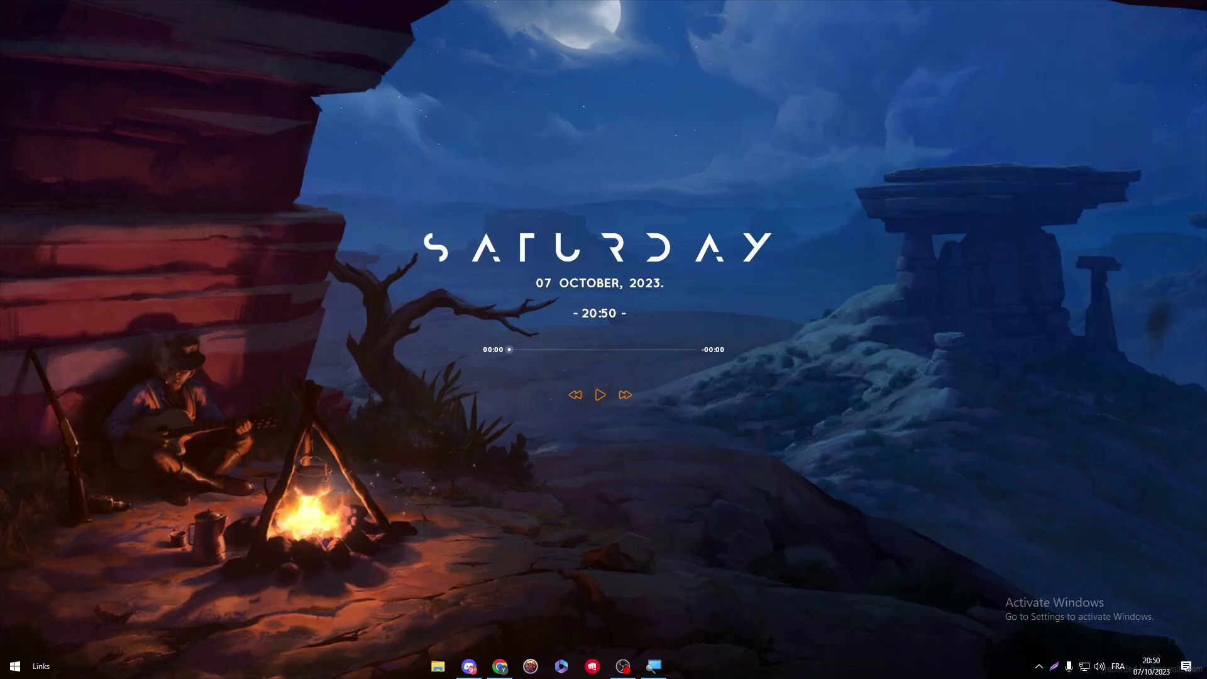
right_click(431, 437)
click(437, 666)
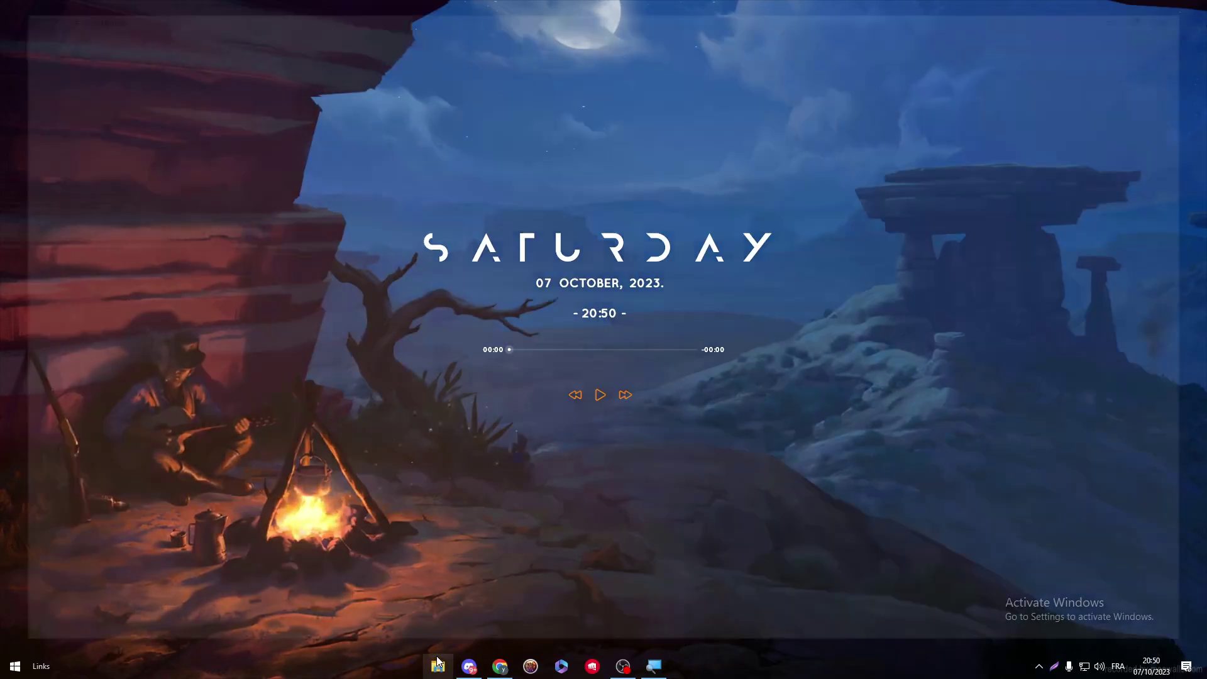
click(46, 216)
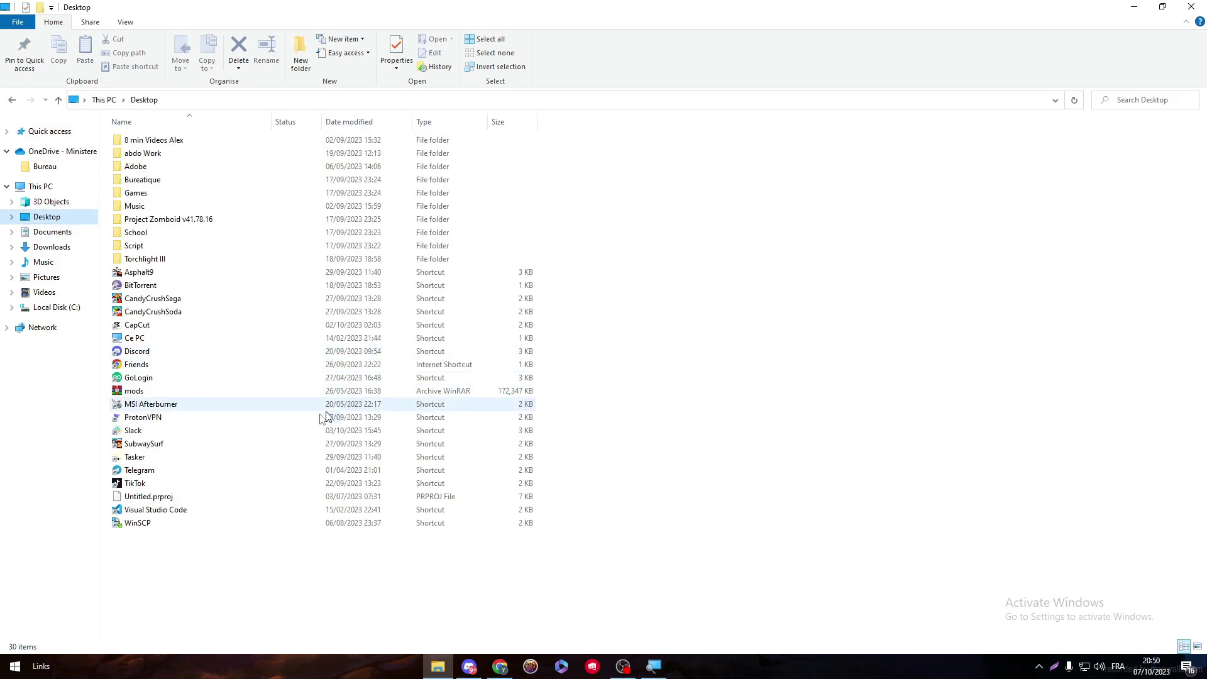
- Create a new Desktop text document named 'Spotify username;password' and open it
right_click(244, 561)
mouse_move(337, 534)
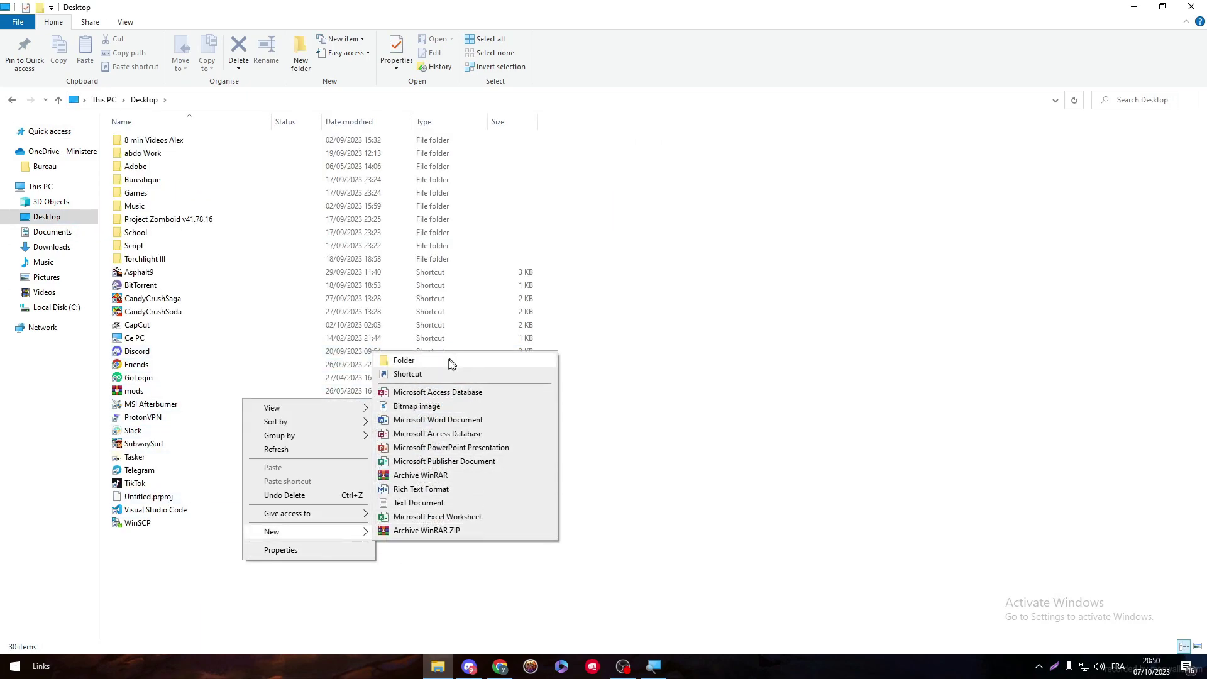
click(440, 504)
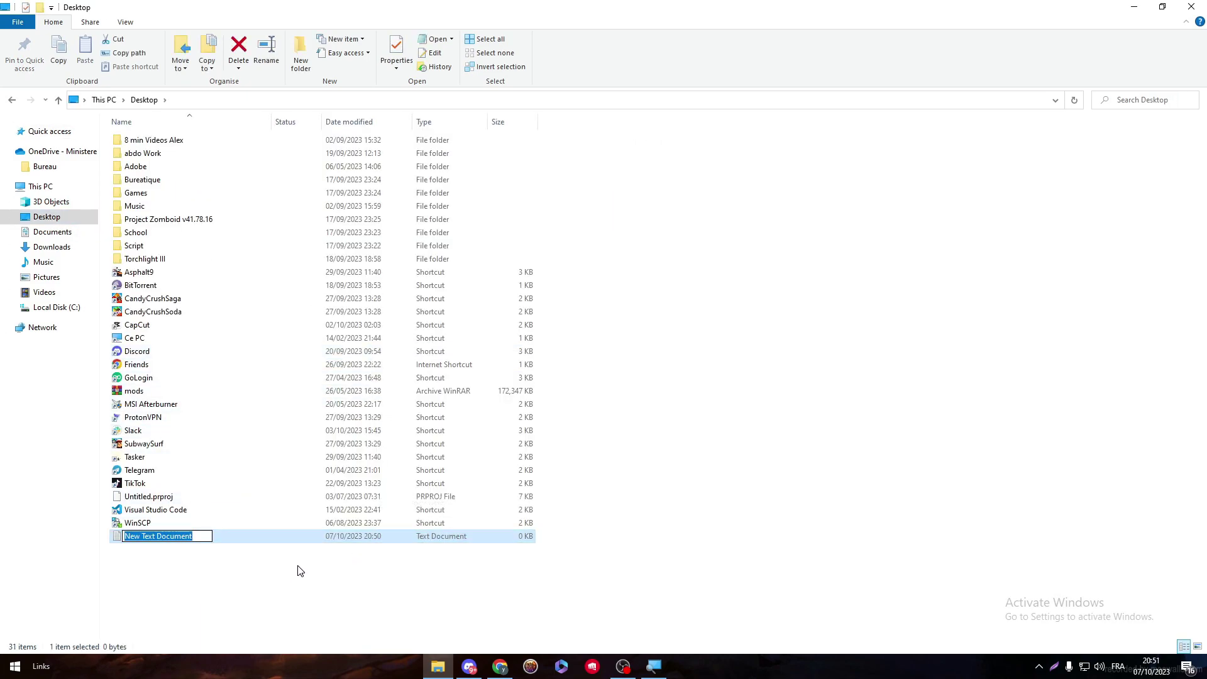
text(sp)
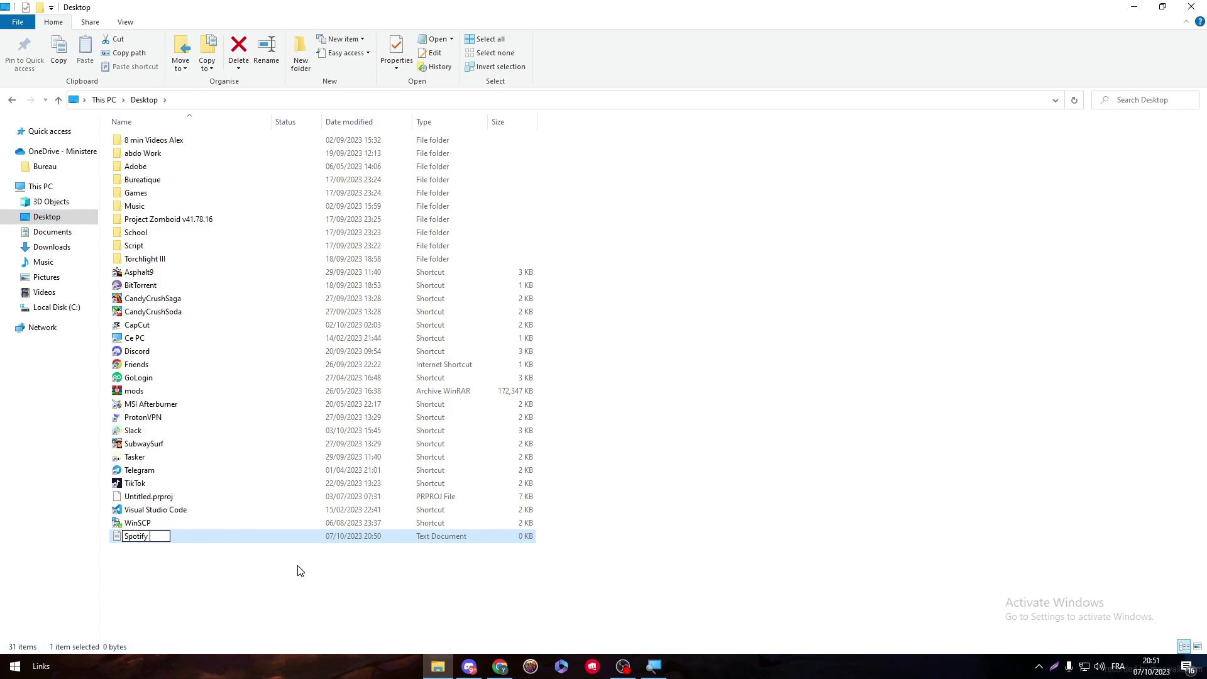
text(otify username)
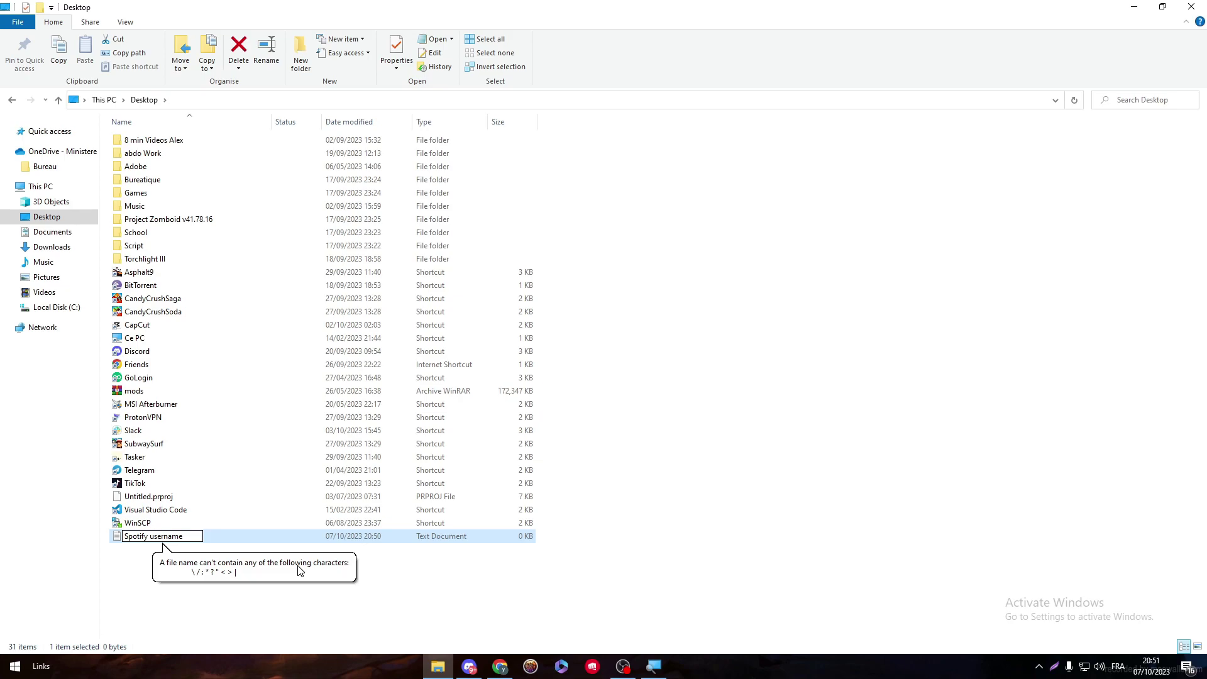
text(;password)
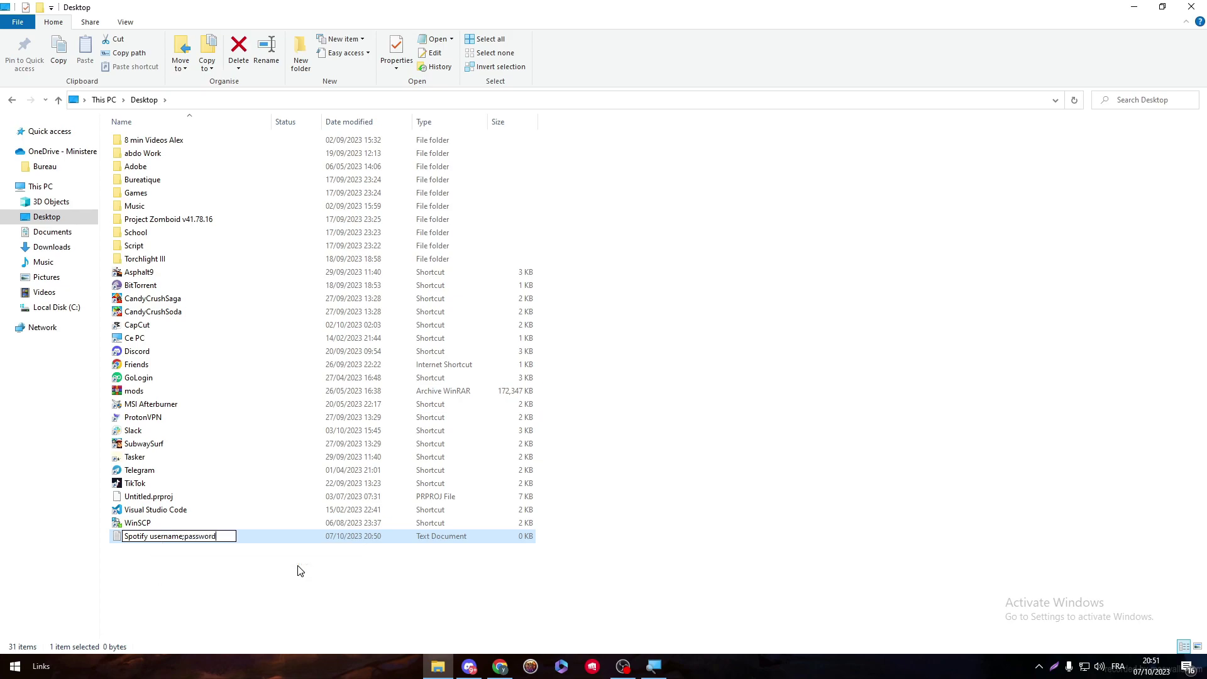
key(Return)
key(Return)
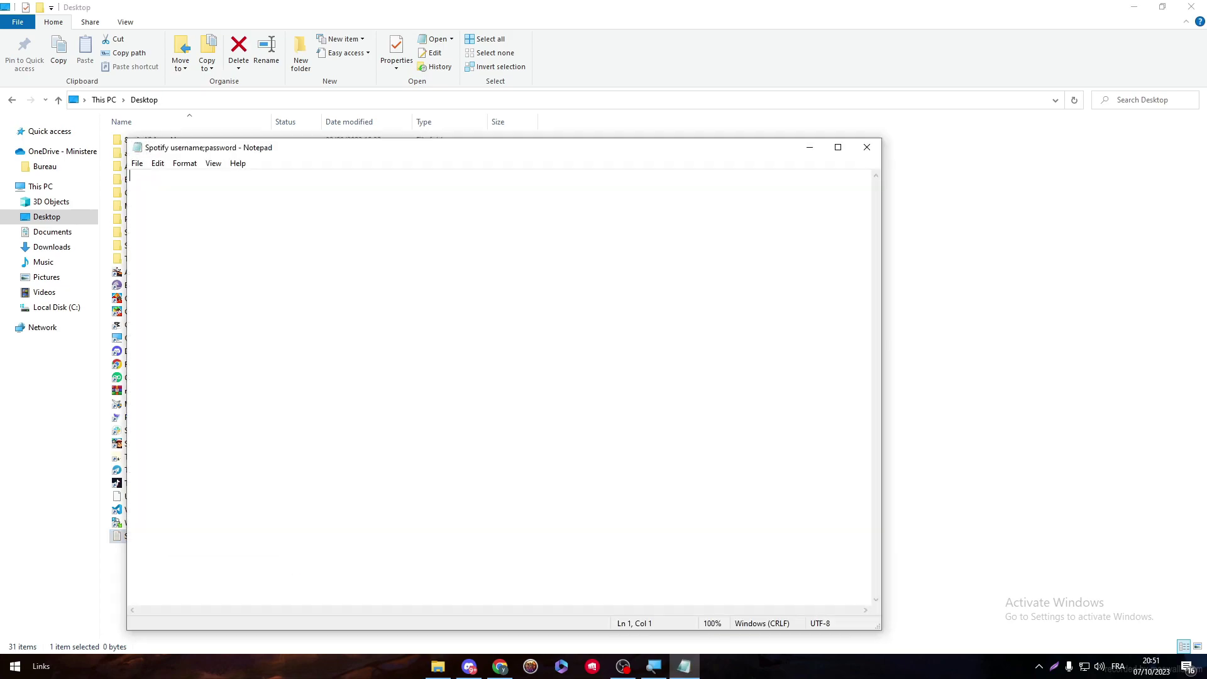
- Enter the login credentials in the file, save it, and drag it onto Payhip's upload area
text(User:123)
click(867, 147)
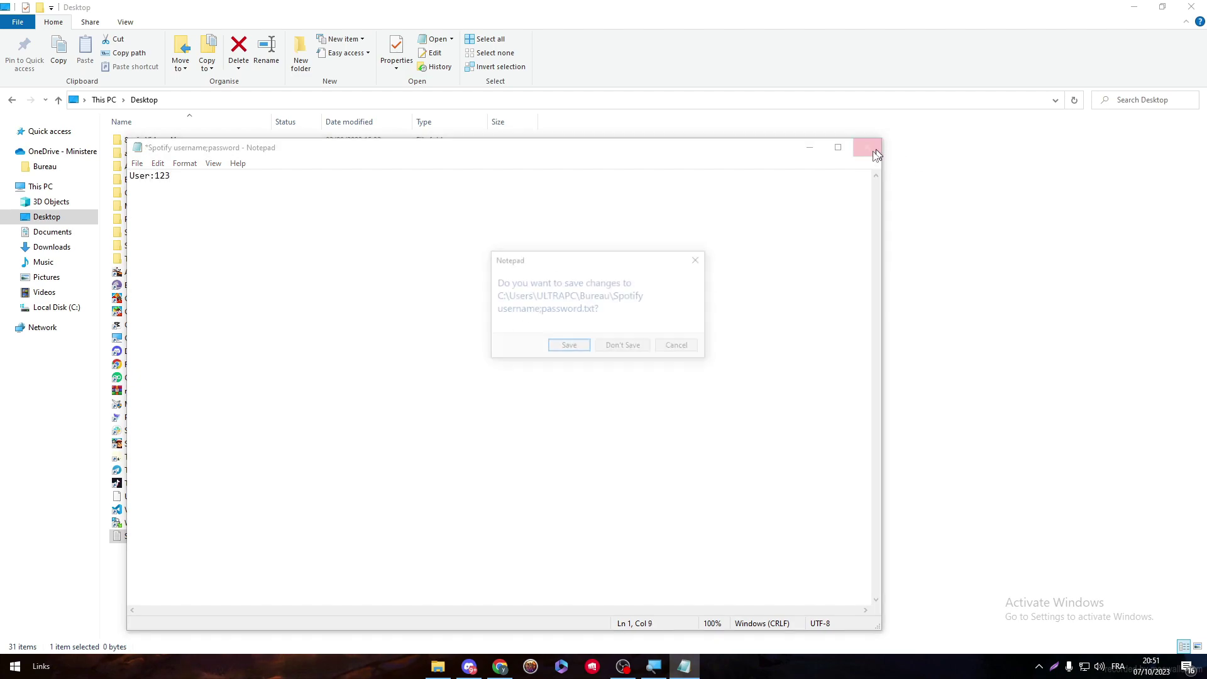
click(570, 343)
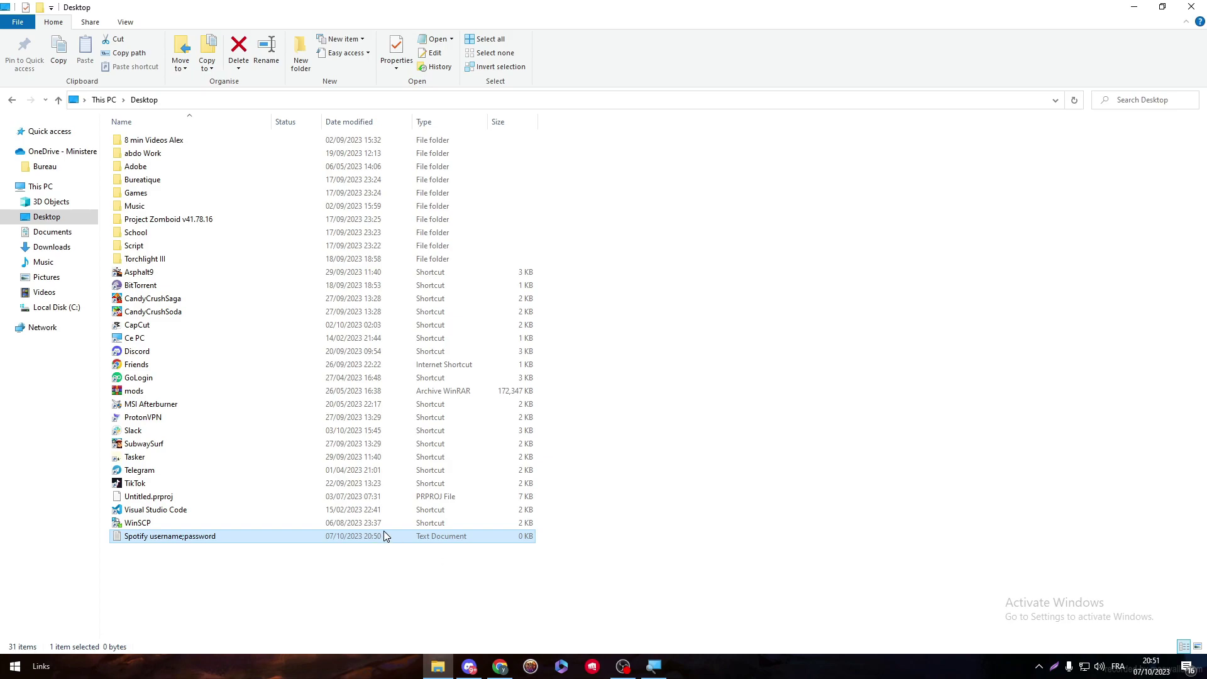
drag(385, 536, 437, 309)
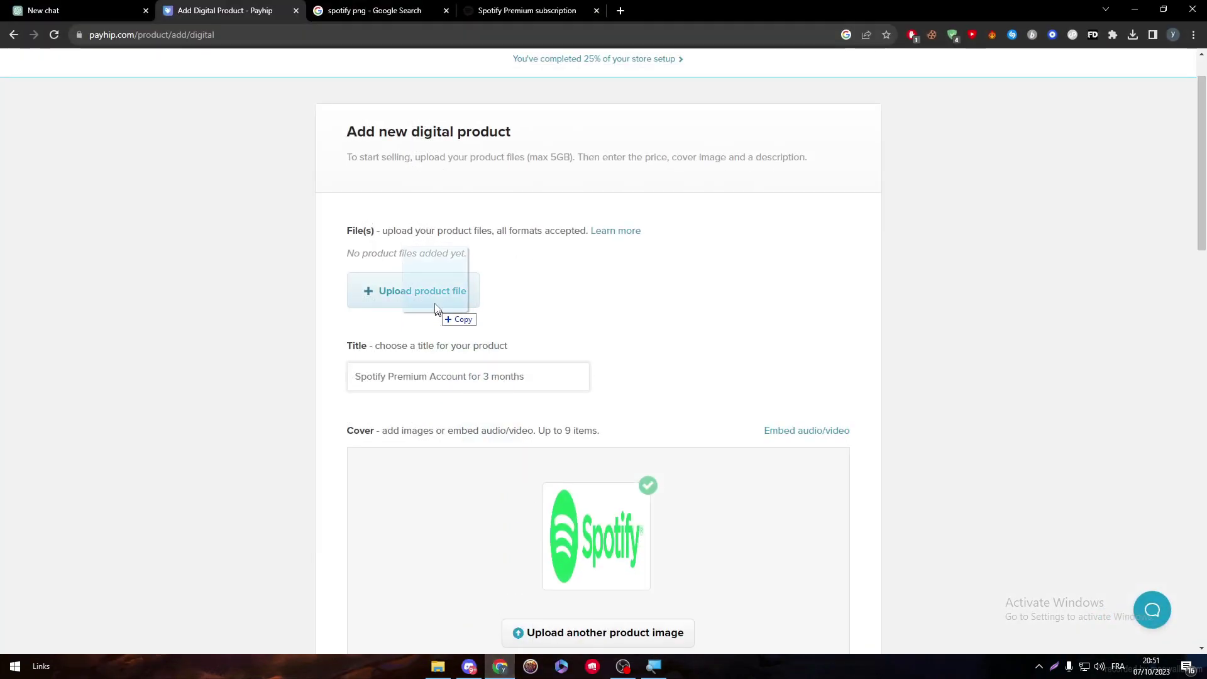
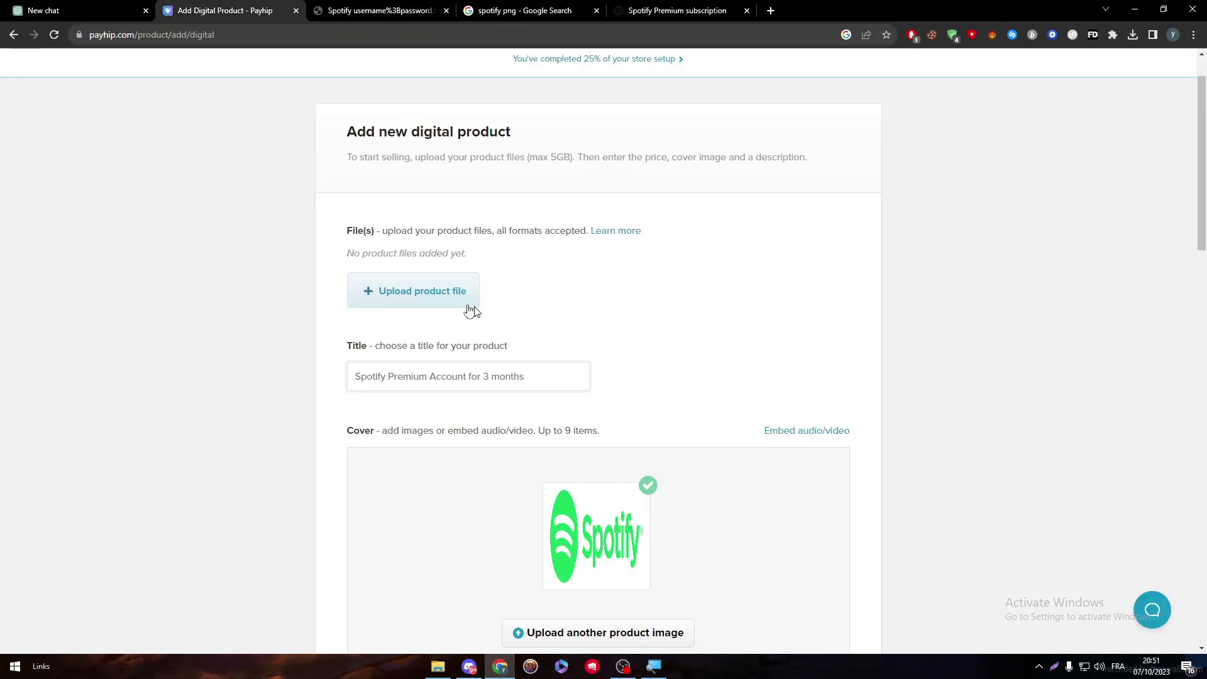
- Upload 'Spotify username;password.txt' from the Desktop as the product's downloadable file
click(468, 307)
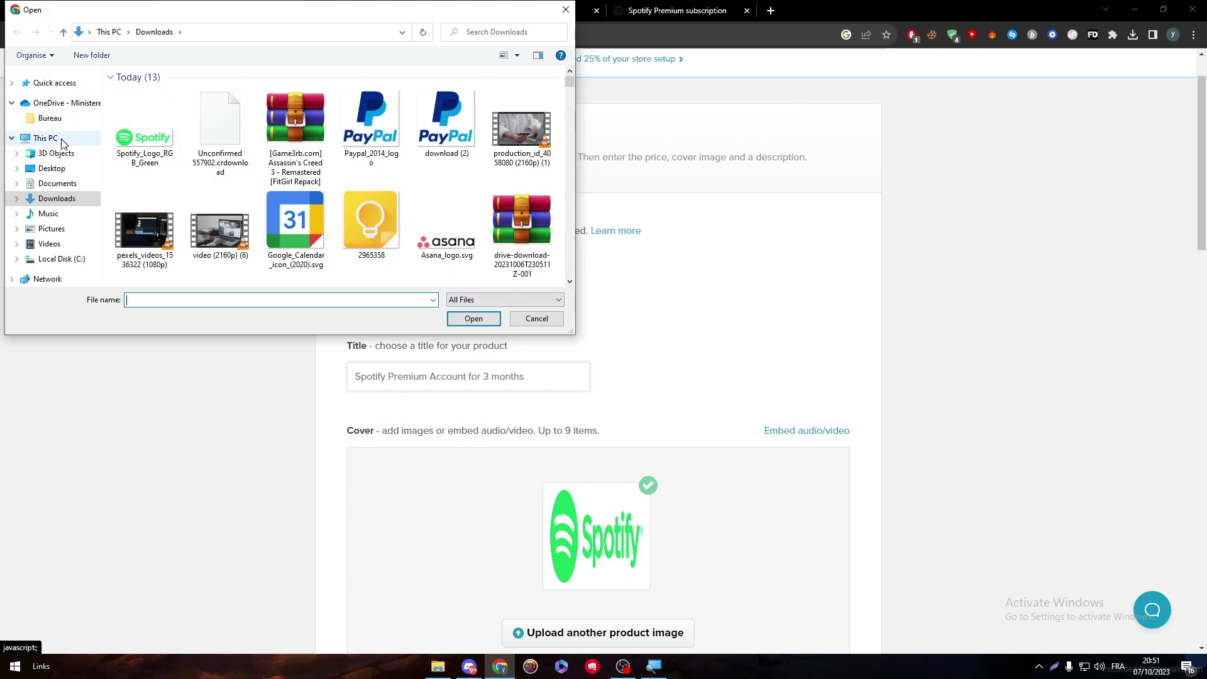
click(53, 169)
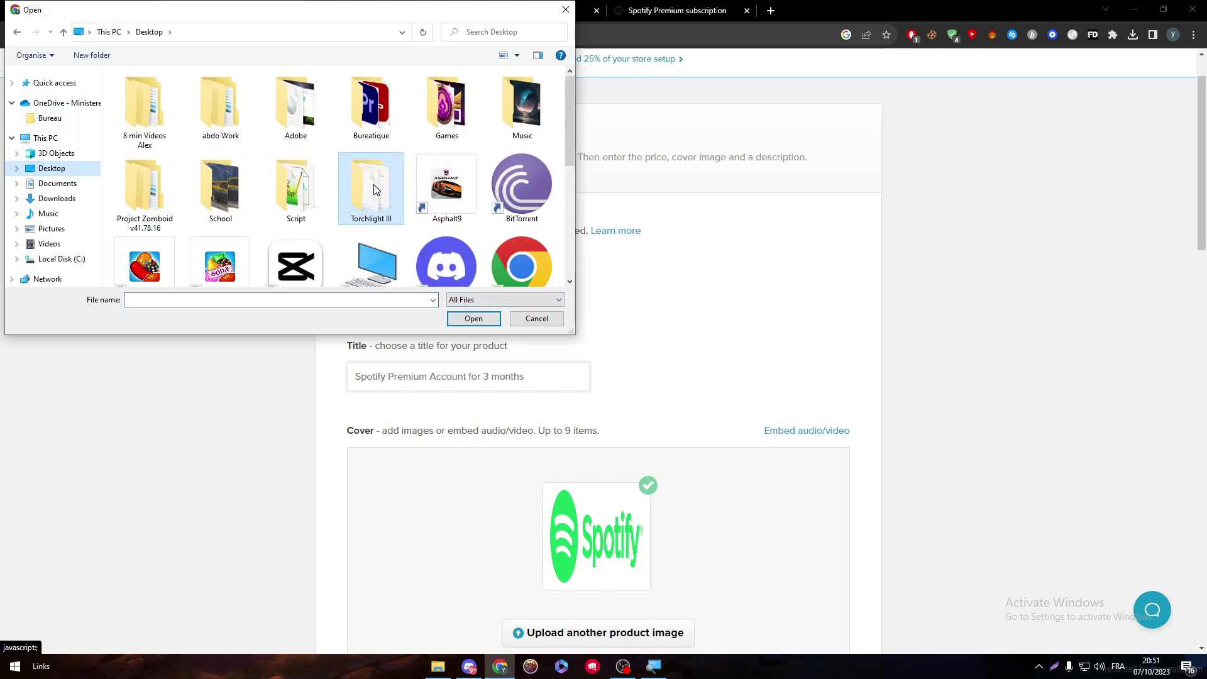
scroll(553, 239, down, 5)
click(519, 103)
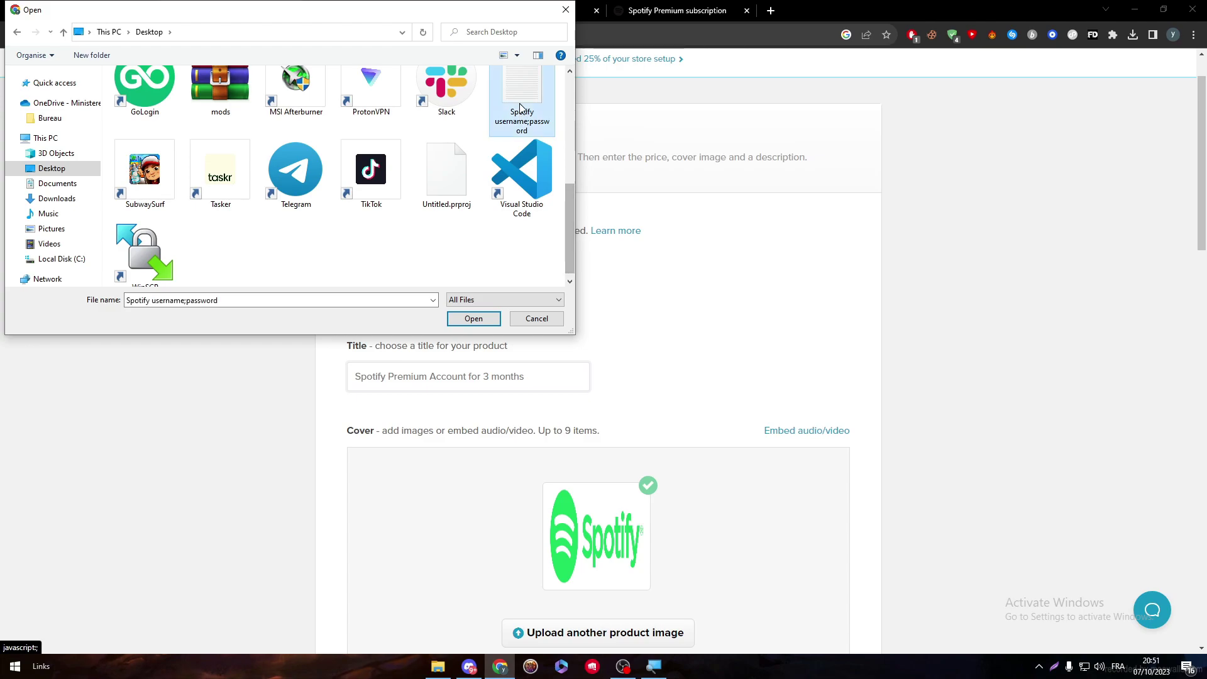
double_click(520, 104)
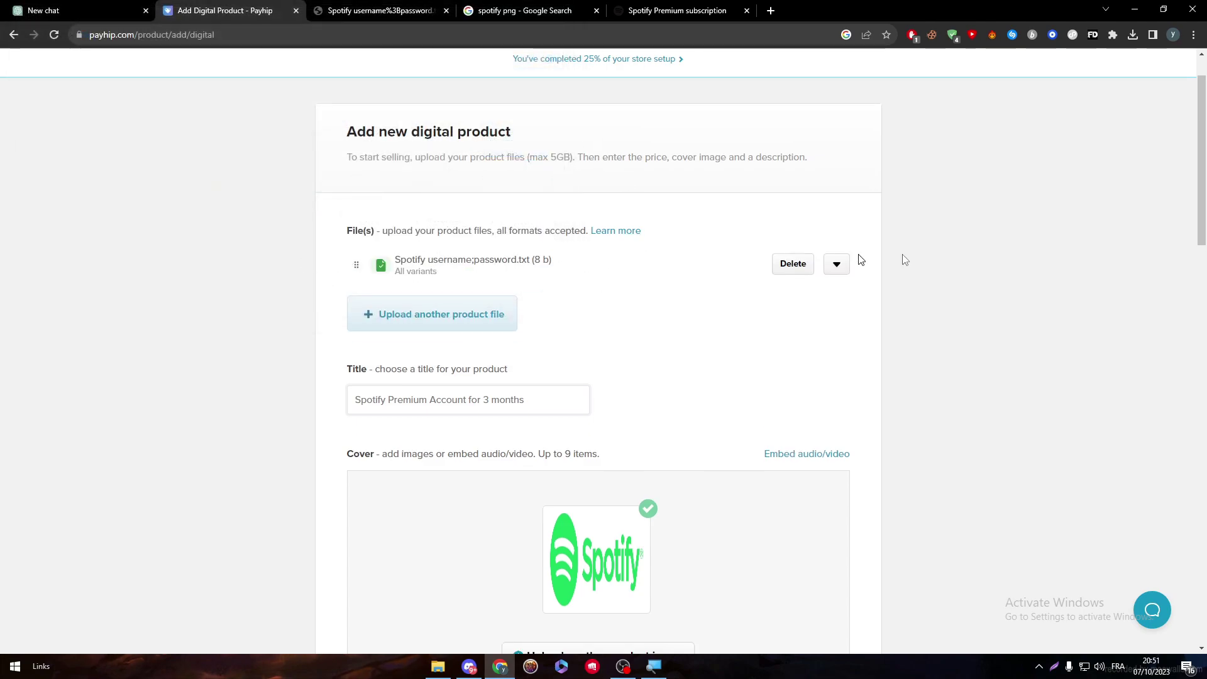
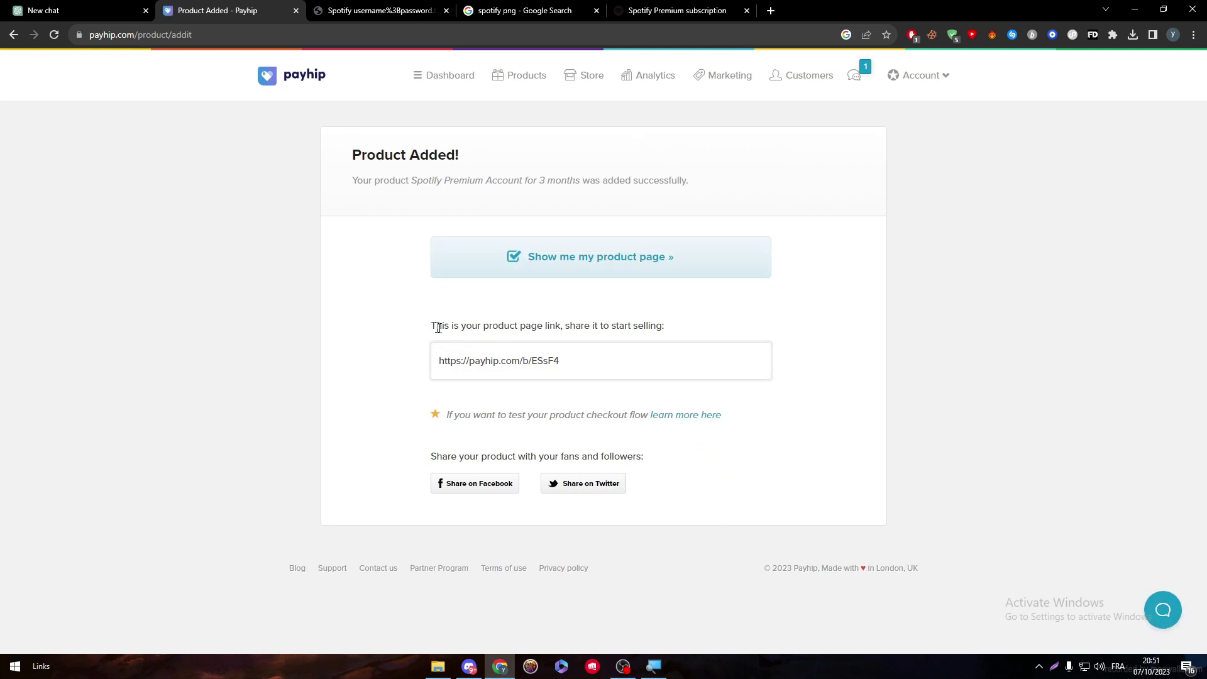
- Highlight the product-added heading and the 'Show me my product page' link to open the Spotify product's store page
drag(438, 327, 692, 334)
click(605, 356)
drag(606, 357, 425, 366)
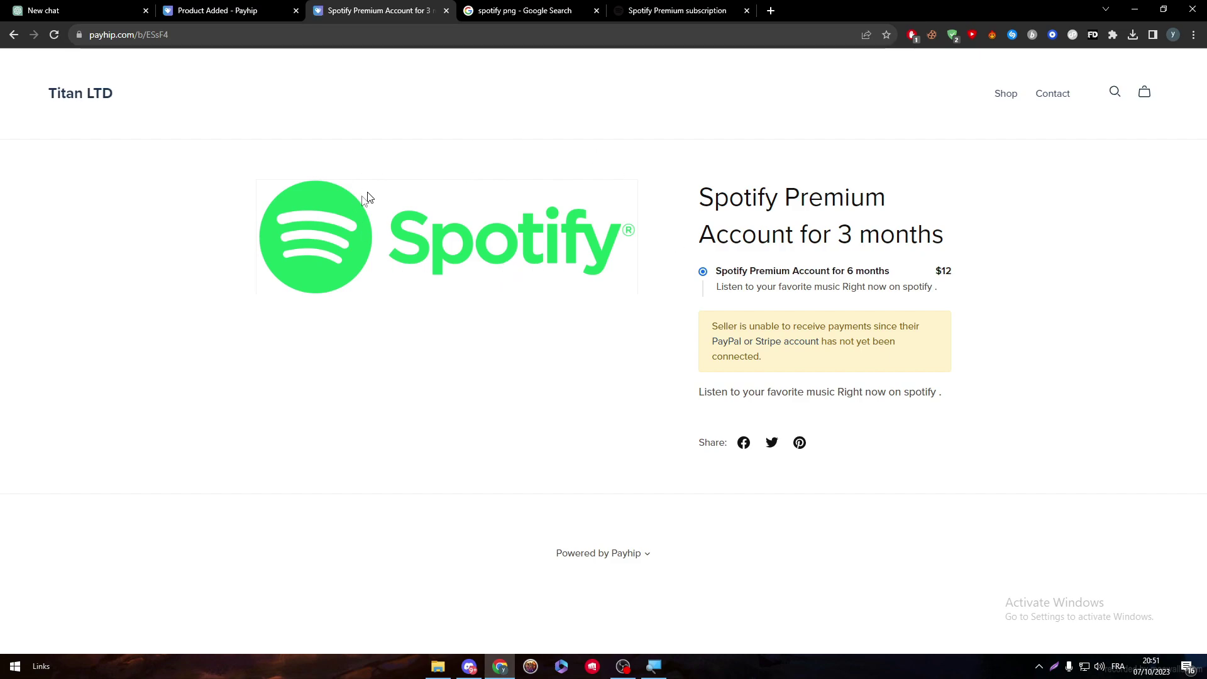
drag(700, 190, 952, 243)
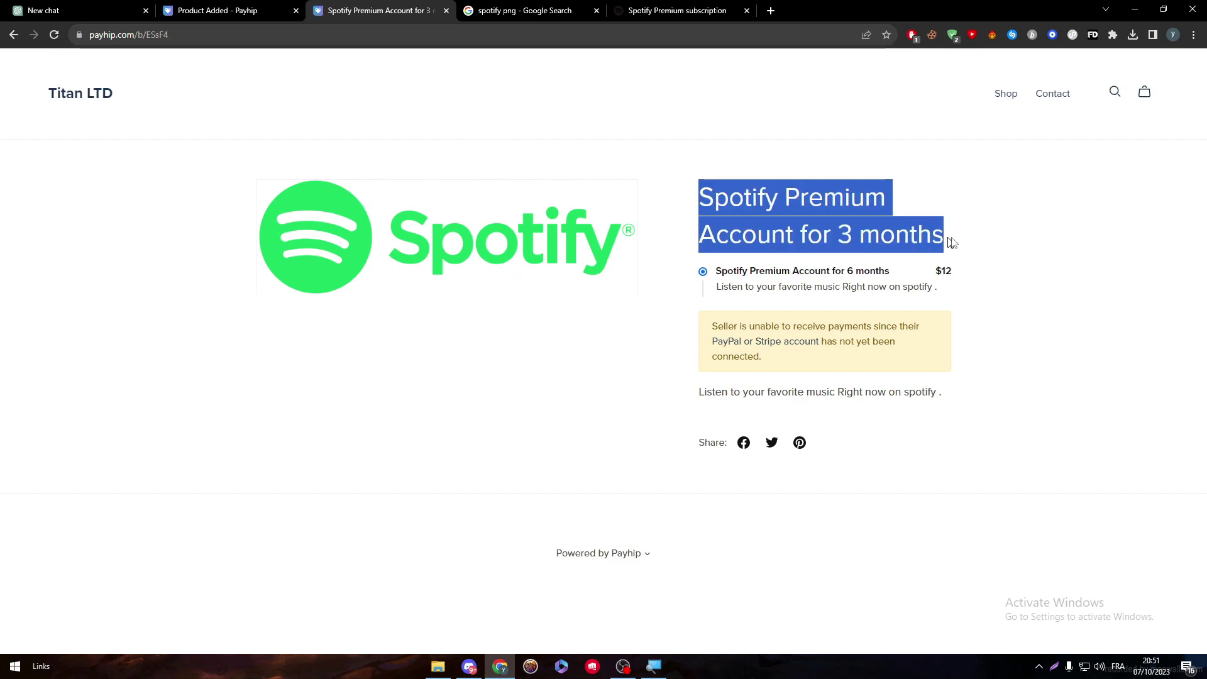
click(806, 236)
drag(807, 237, 881, 242)
click(715, 272)
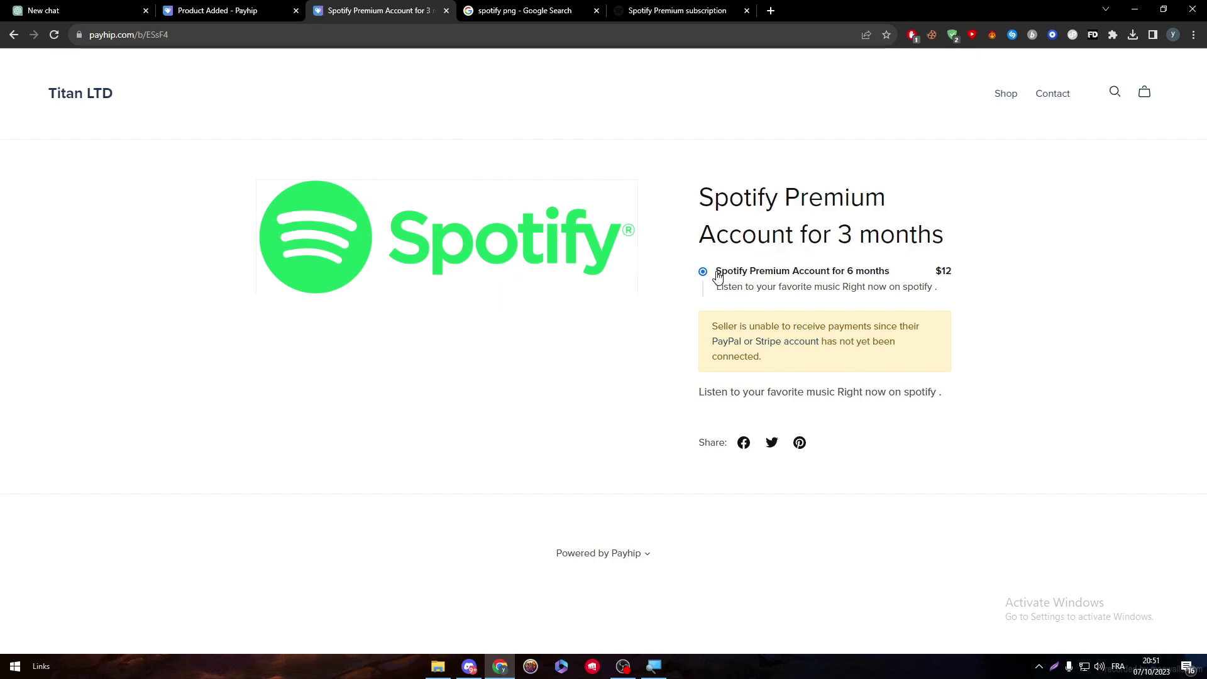
double_click(878, 203)
click(871, 218)
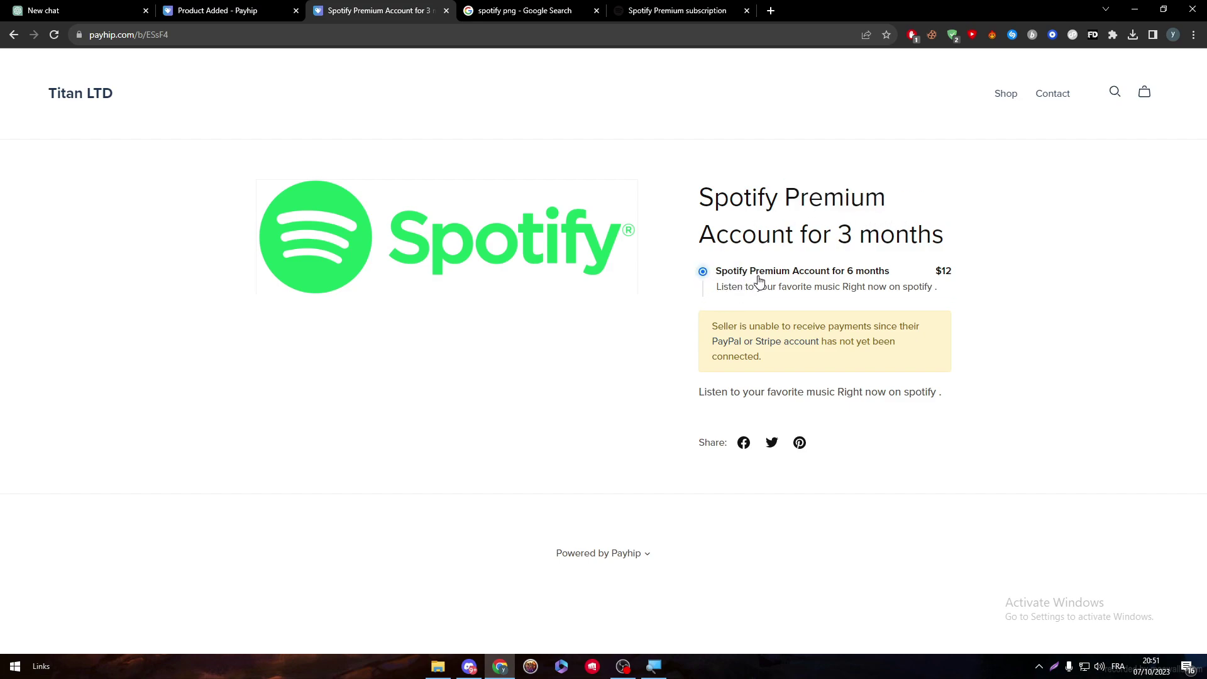
drag(714, 327, 928, 333)
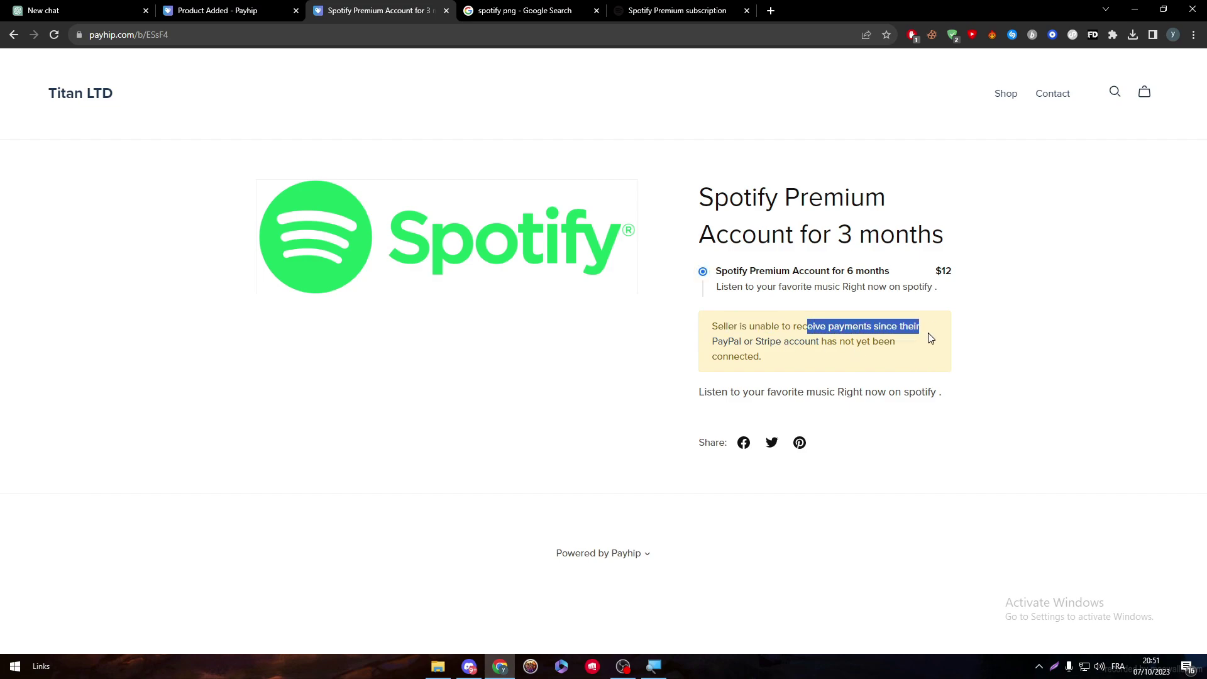
click(777, 347)
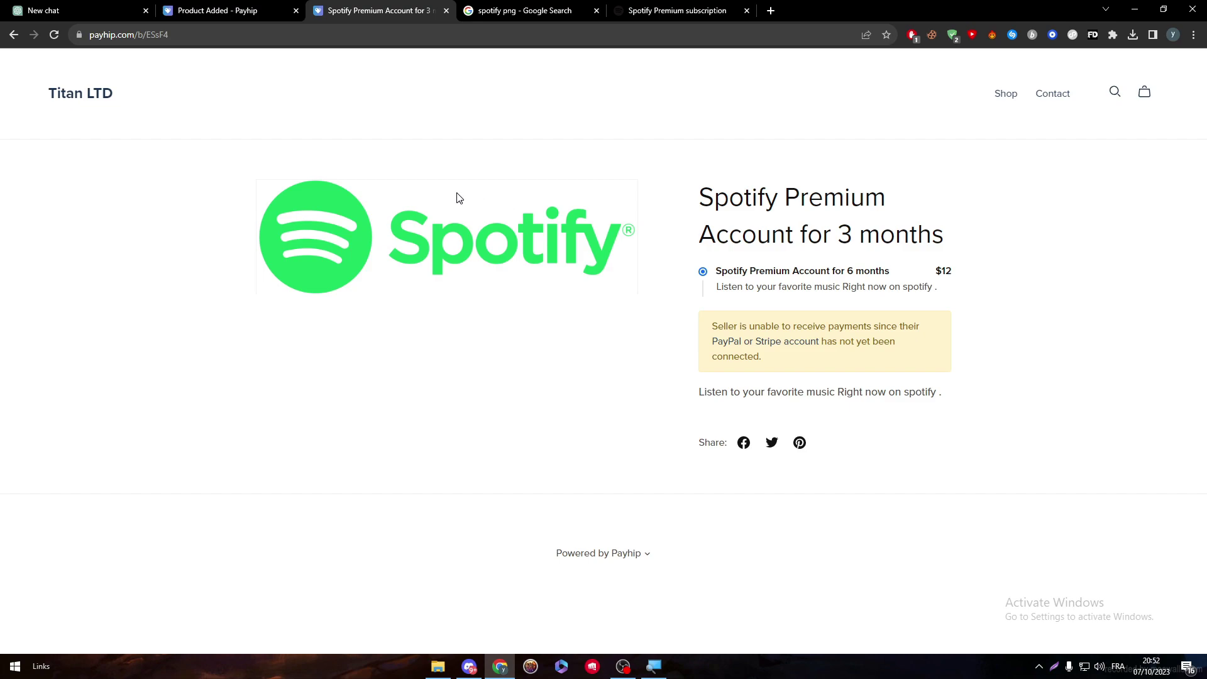
- Return to the Product Added page, go to Products, and open then dismiss the Spotify row's '...' menu
click(280, 7)
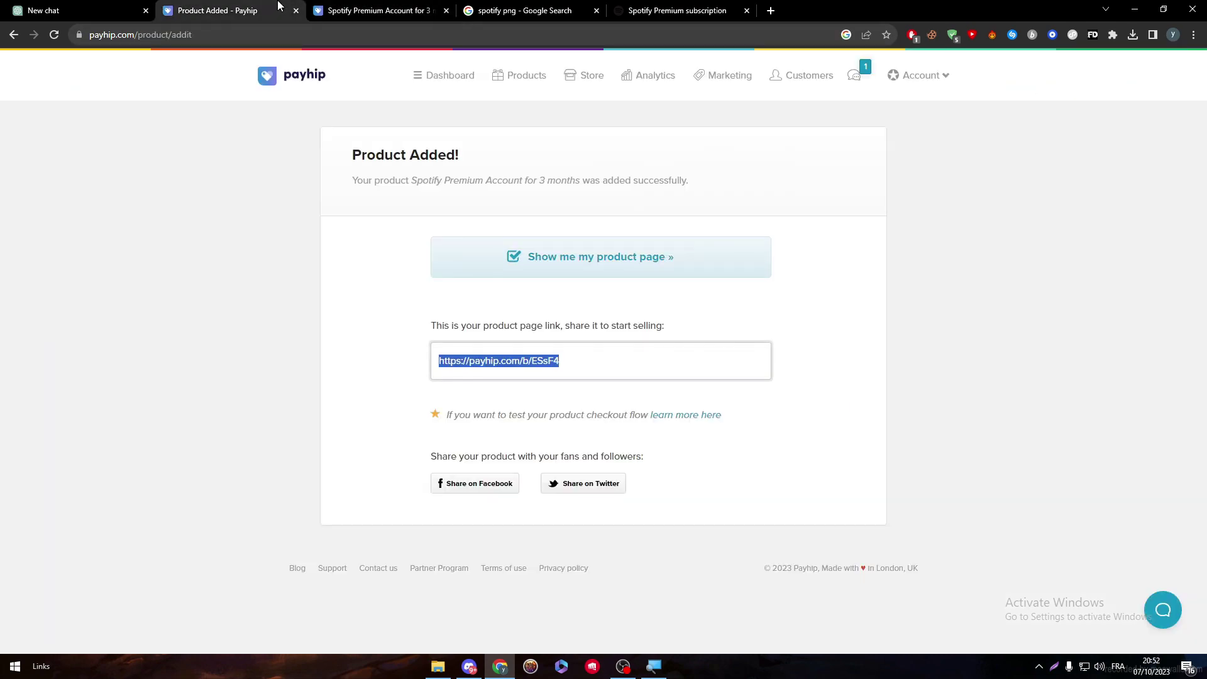
click(511, 76)
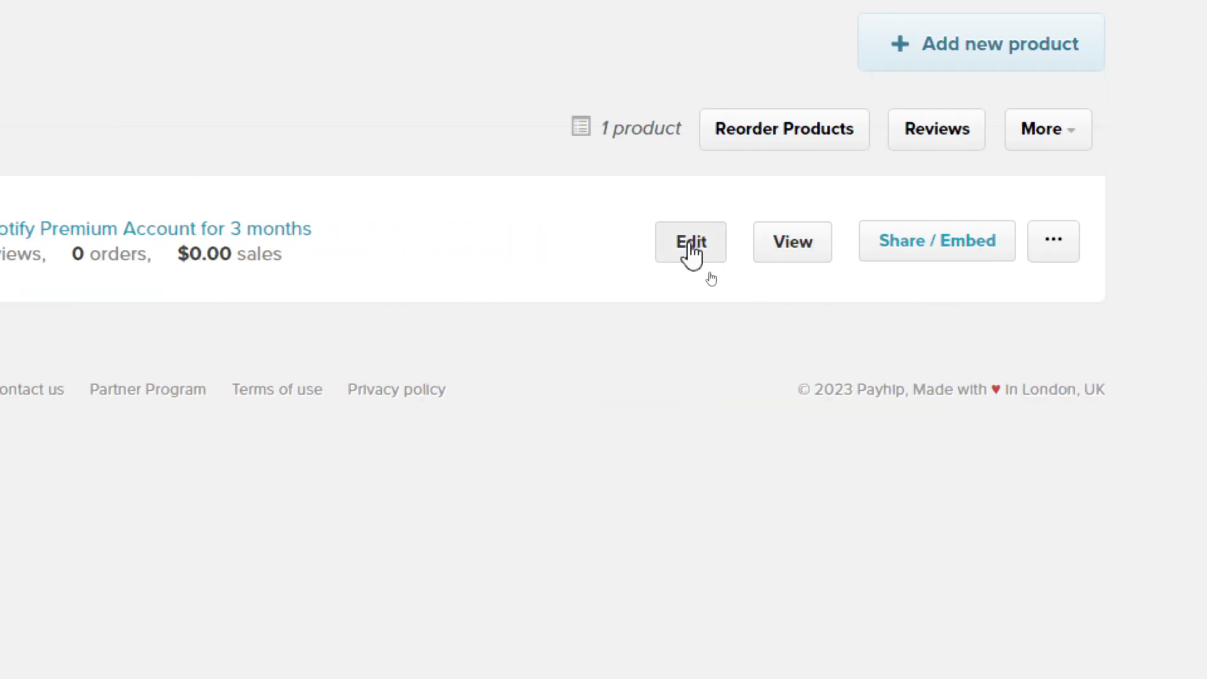
click(1049, 239)
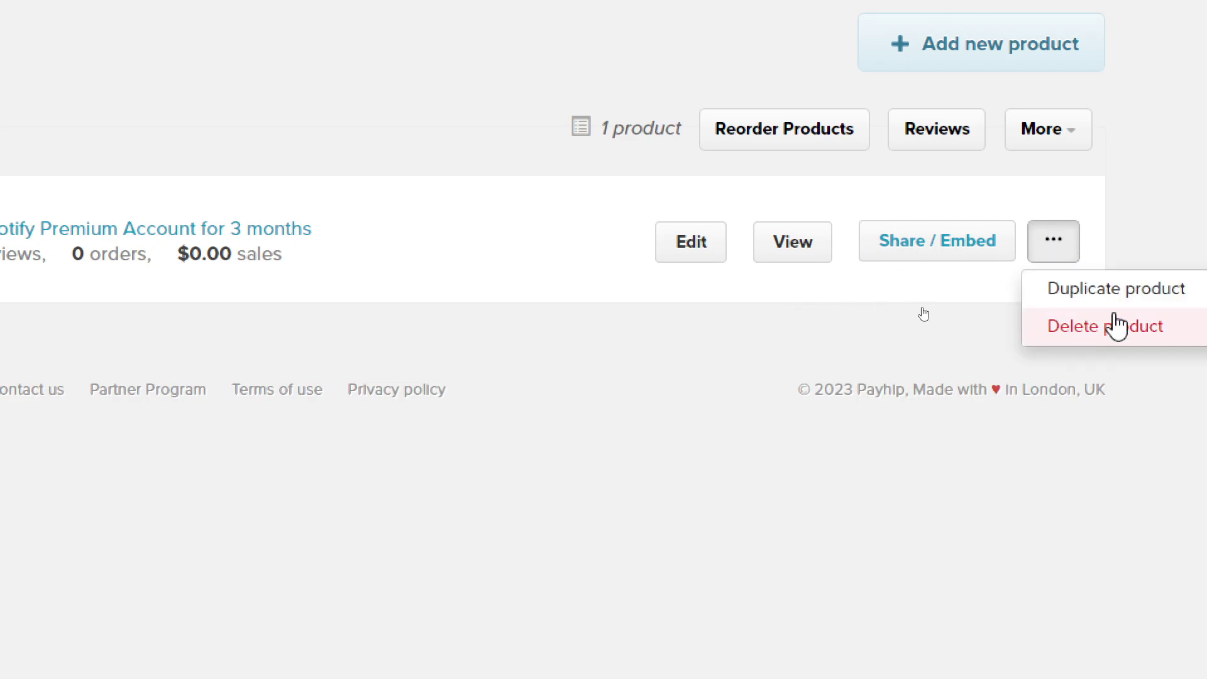
click(1141, 261)
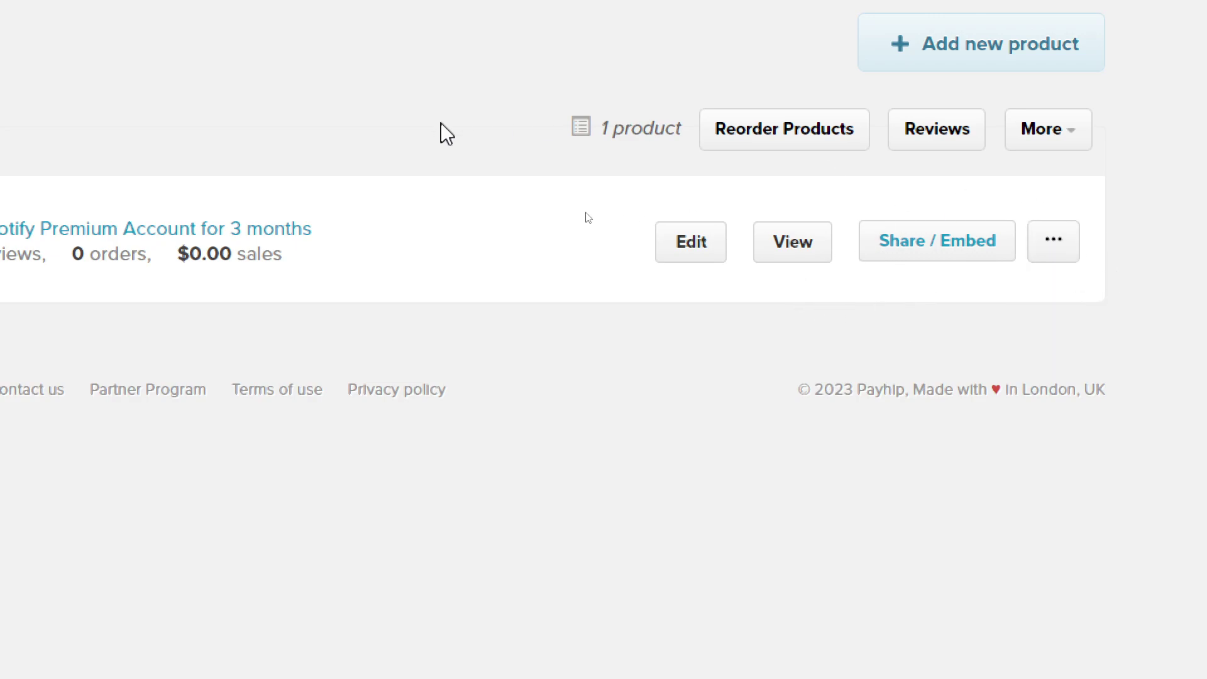
- Edit the Spotify Premium Account for 3 months product and save changes from the bottom of the page
click(689, 255)
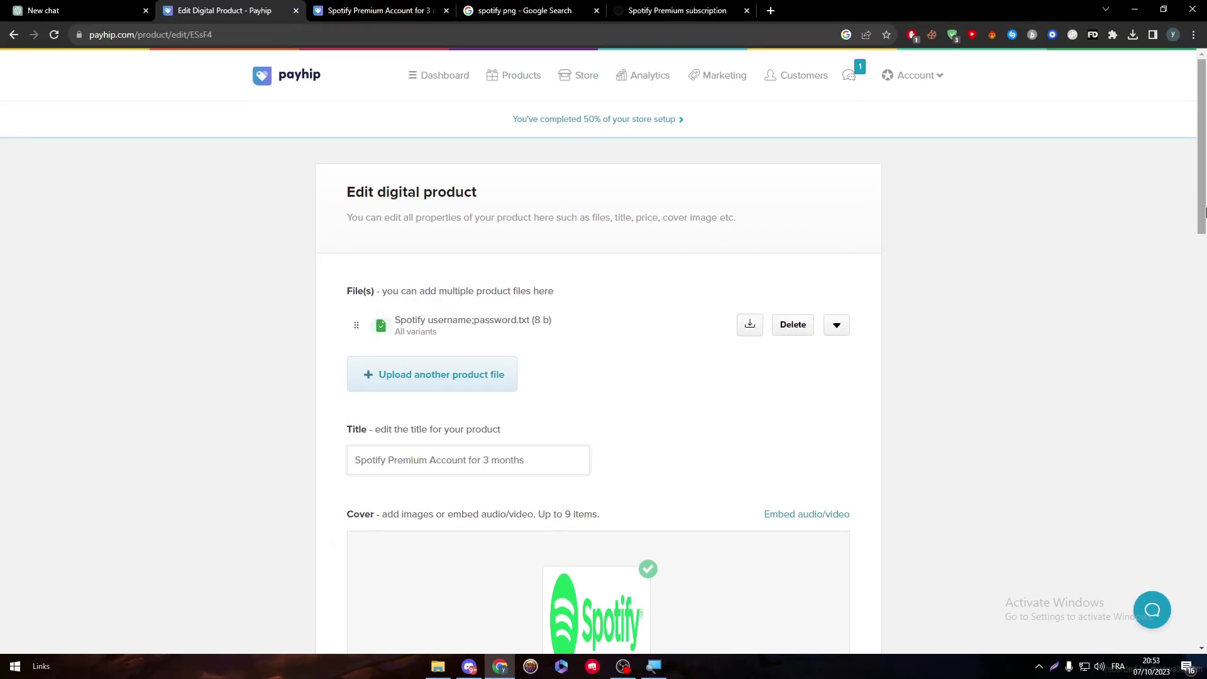
drag(1204, 211, 1124, 220)
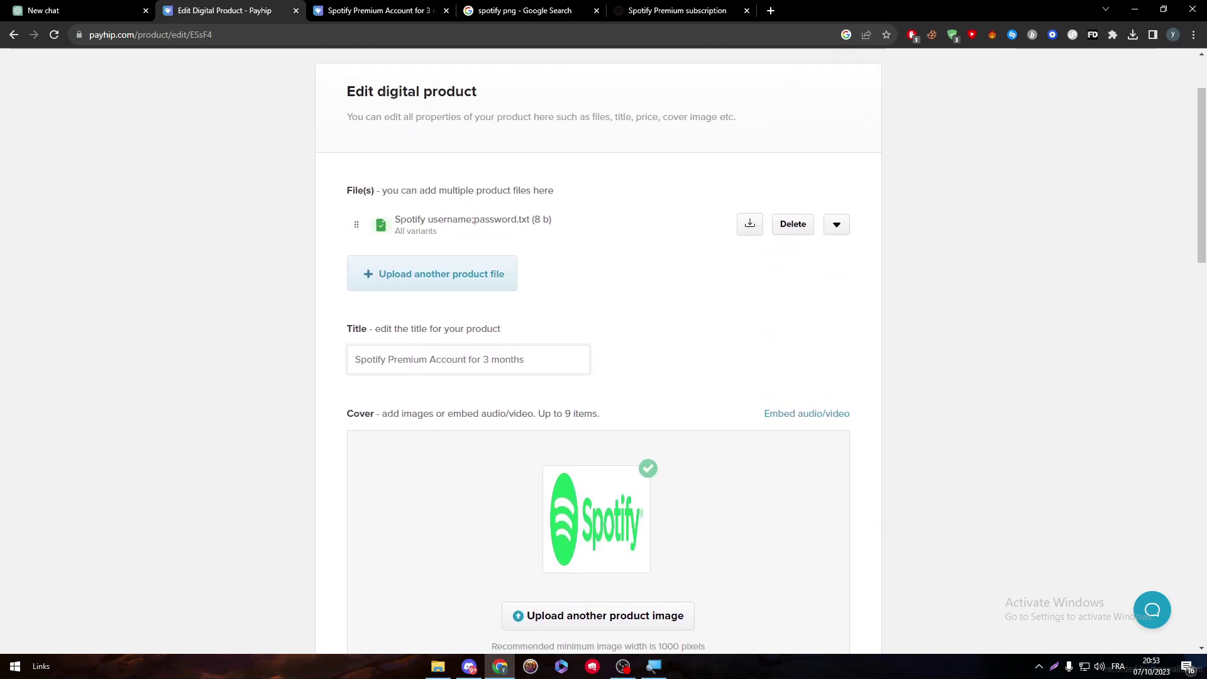
drag(1202, 203, 1080, 572)
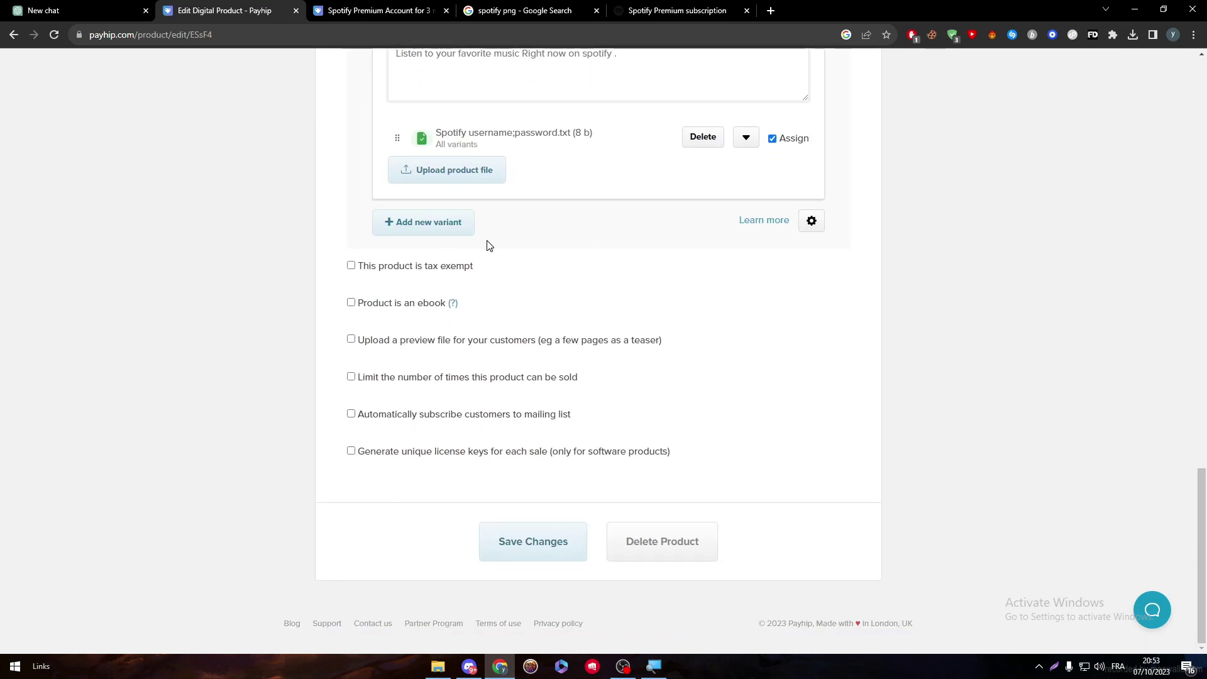
right_click(539, 548)
click(489, 548)
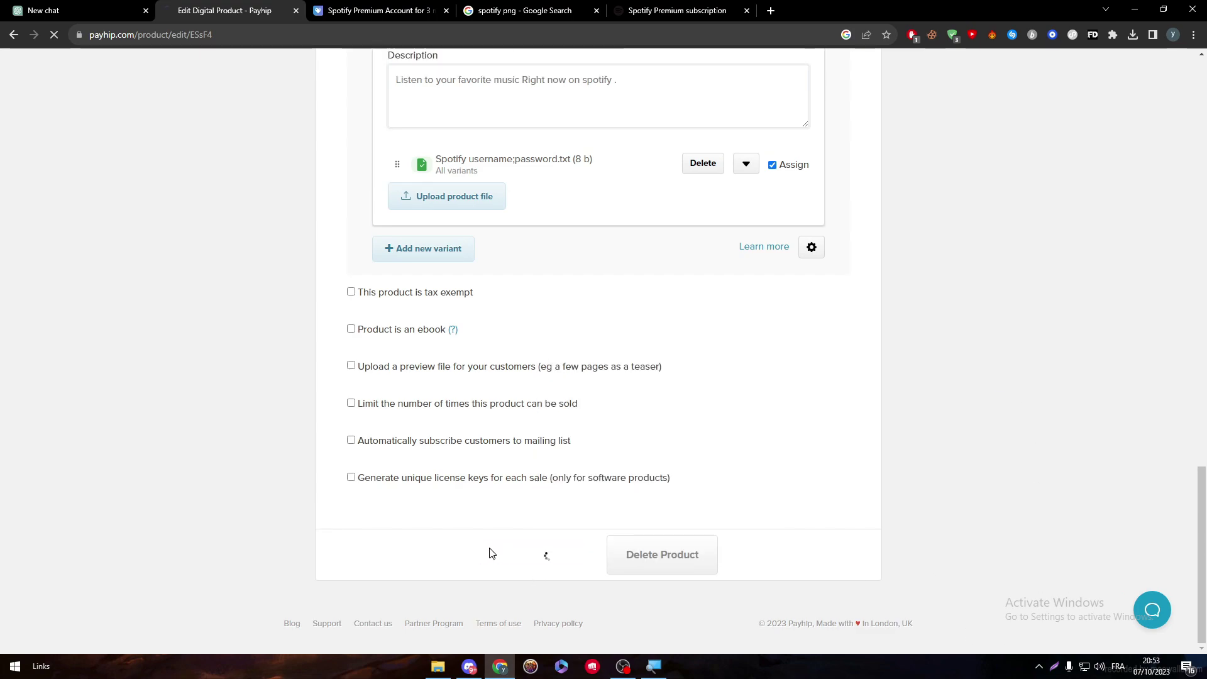